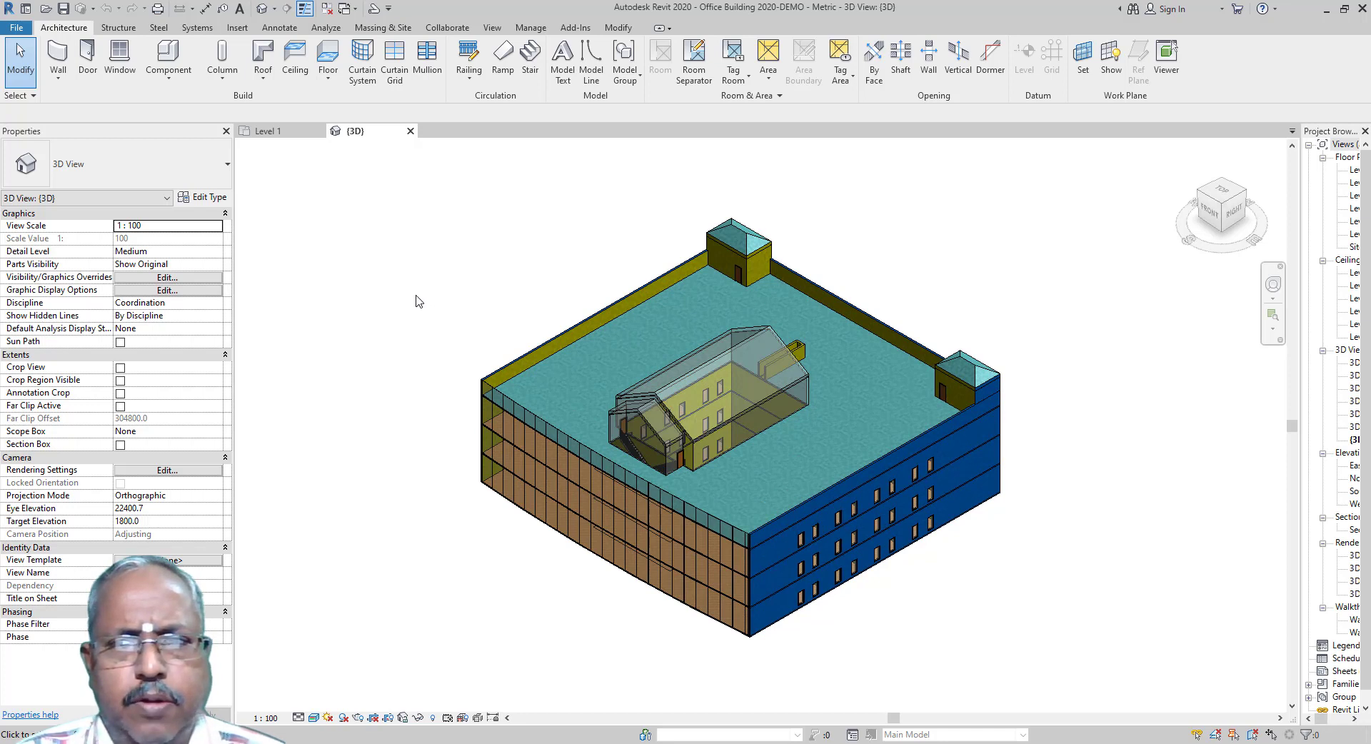
Step: Expand Views (all) in the Project Browser to list every floor plan, 3D view, section and walkthrough
{"action": "left_click", "coordinate": [1300, 460]}
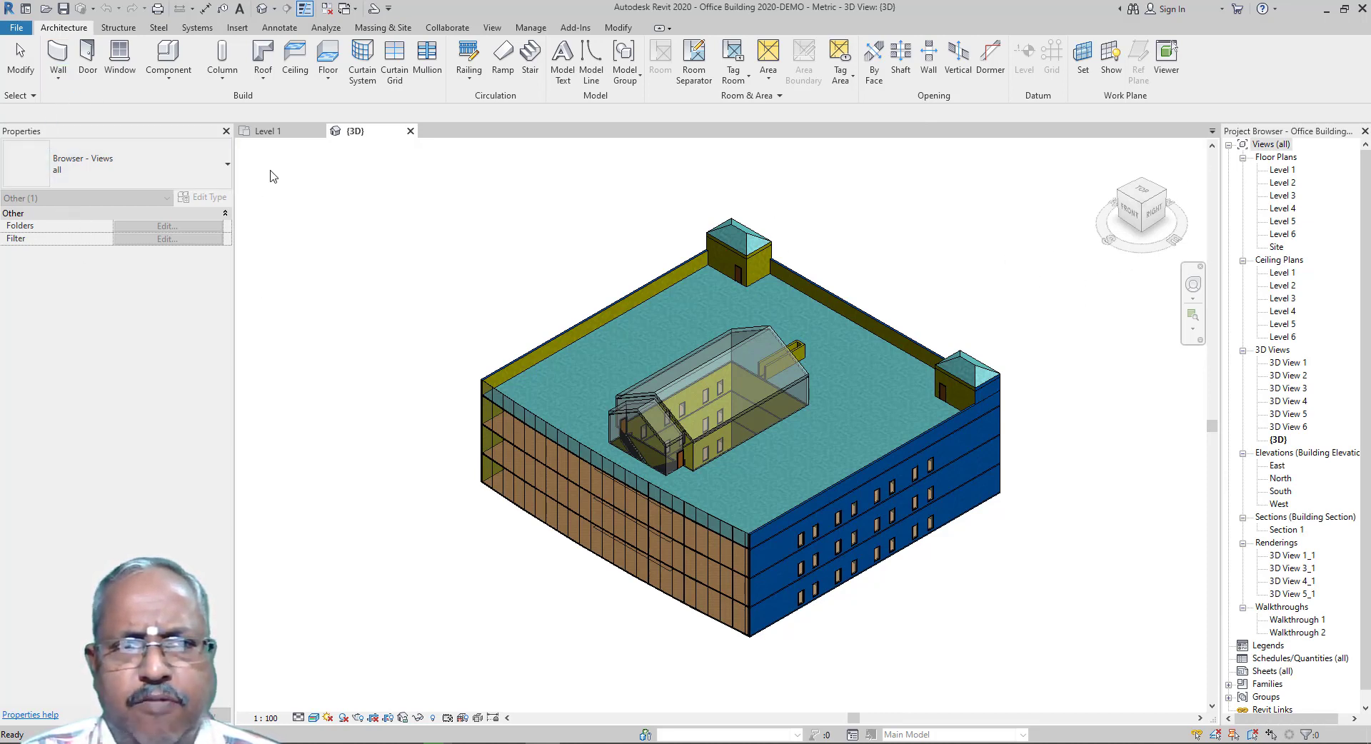
Step: Open and zoom into the Level 1 plan, glance at Insert, then show the Wall type dropdown
{"action": "left_click", "coordinate": [278, 137]}
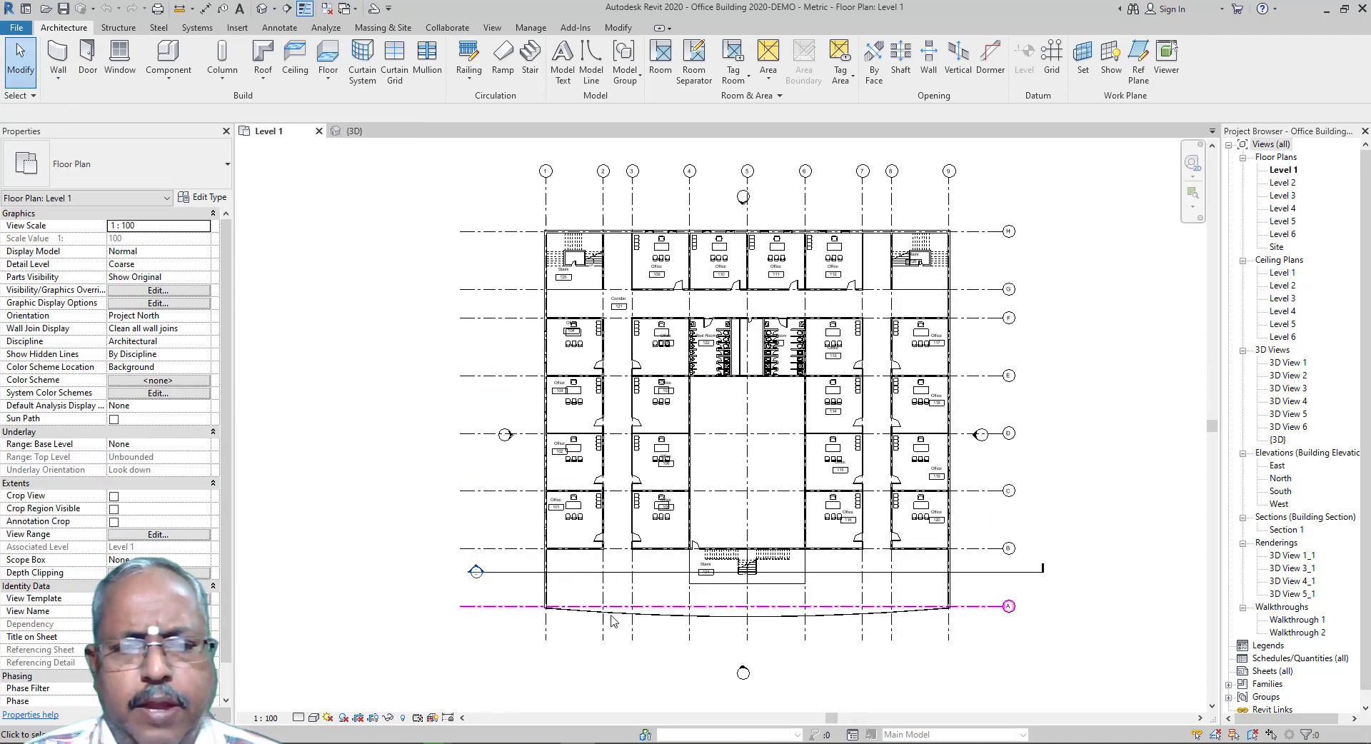
{"action": "scroll", "coordinate": [610, 624], "scroll_direction": "up", "scroll_amount": 2}
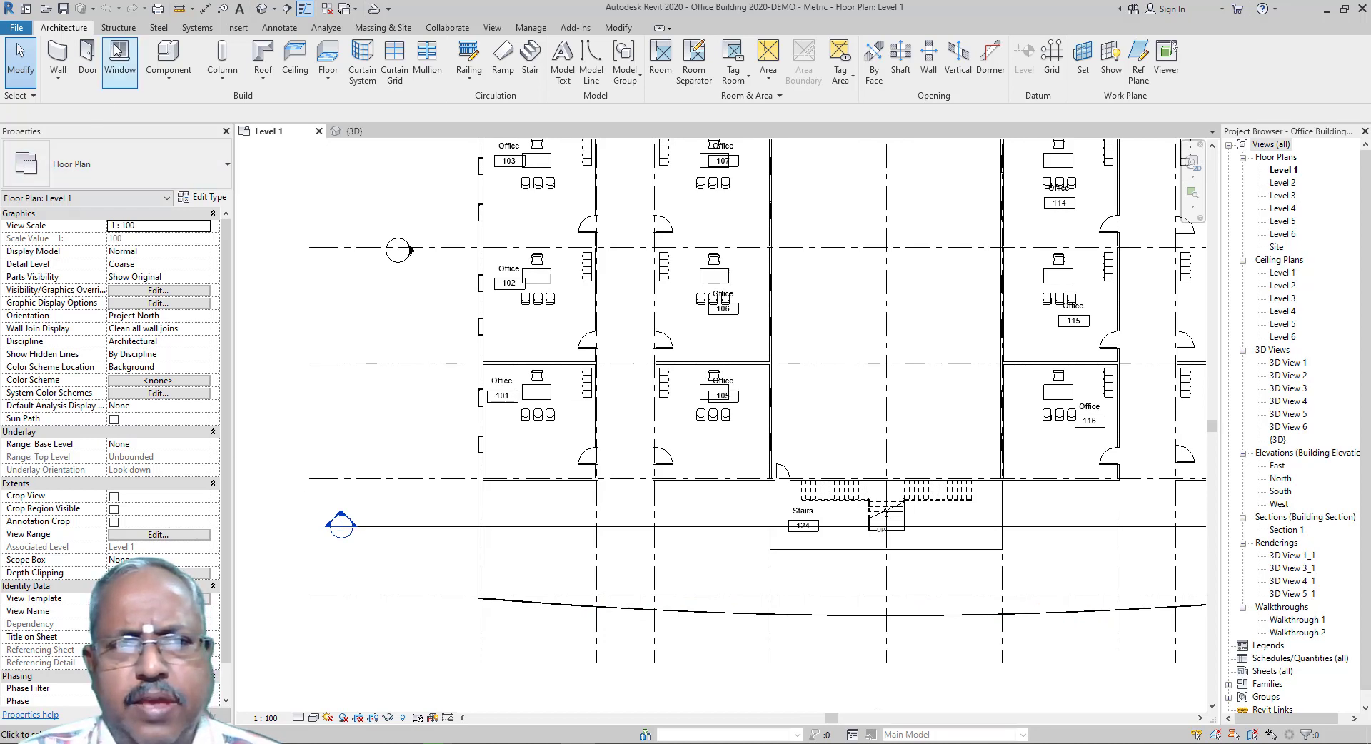
{"action": "left_click", "coordinate": [237, 27]}
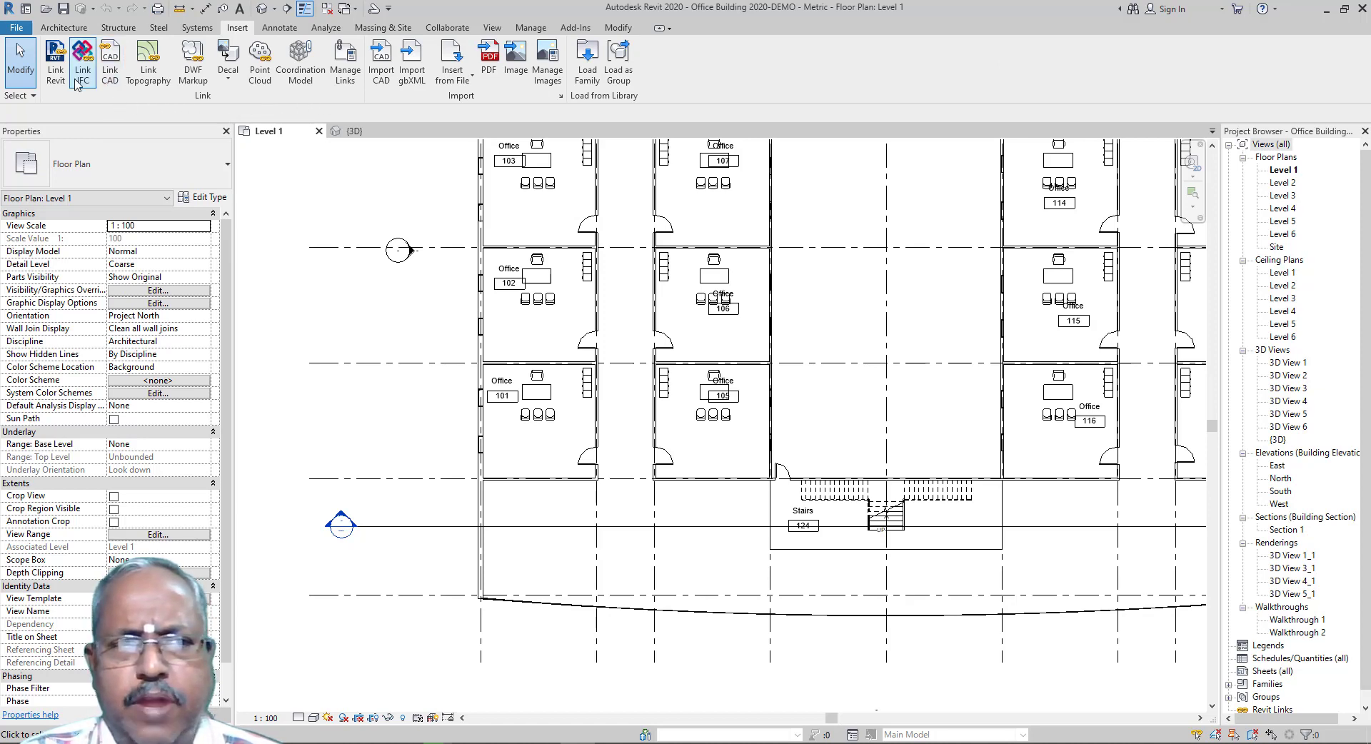
{"action": "left_click", "coordinate": [69, 29]}
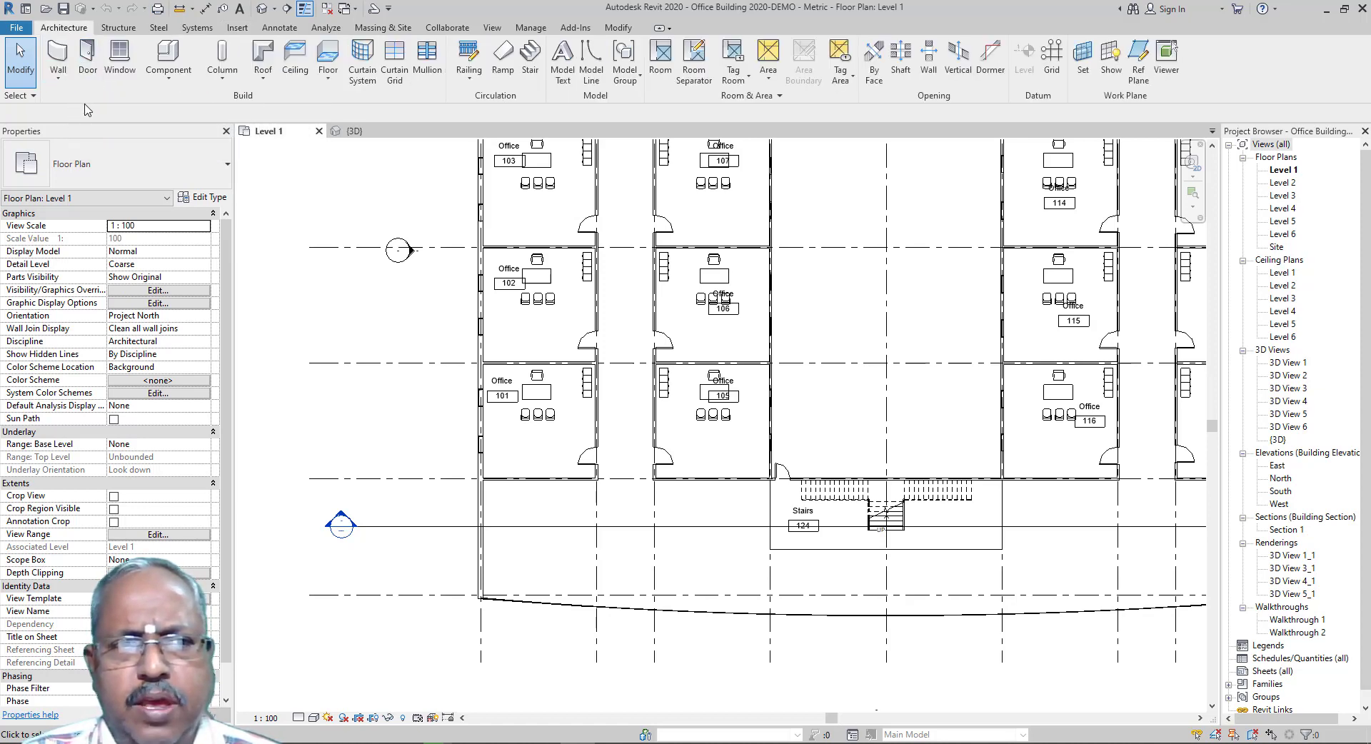
{"action": "left_click", "coordinate": [60, 83]}
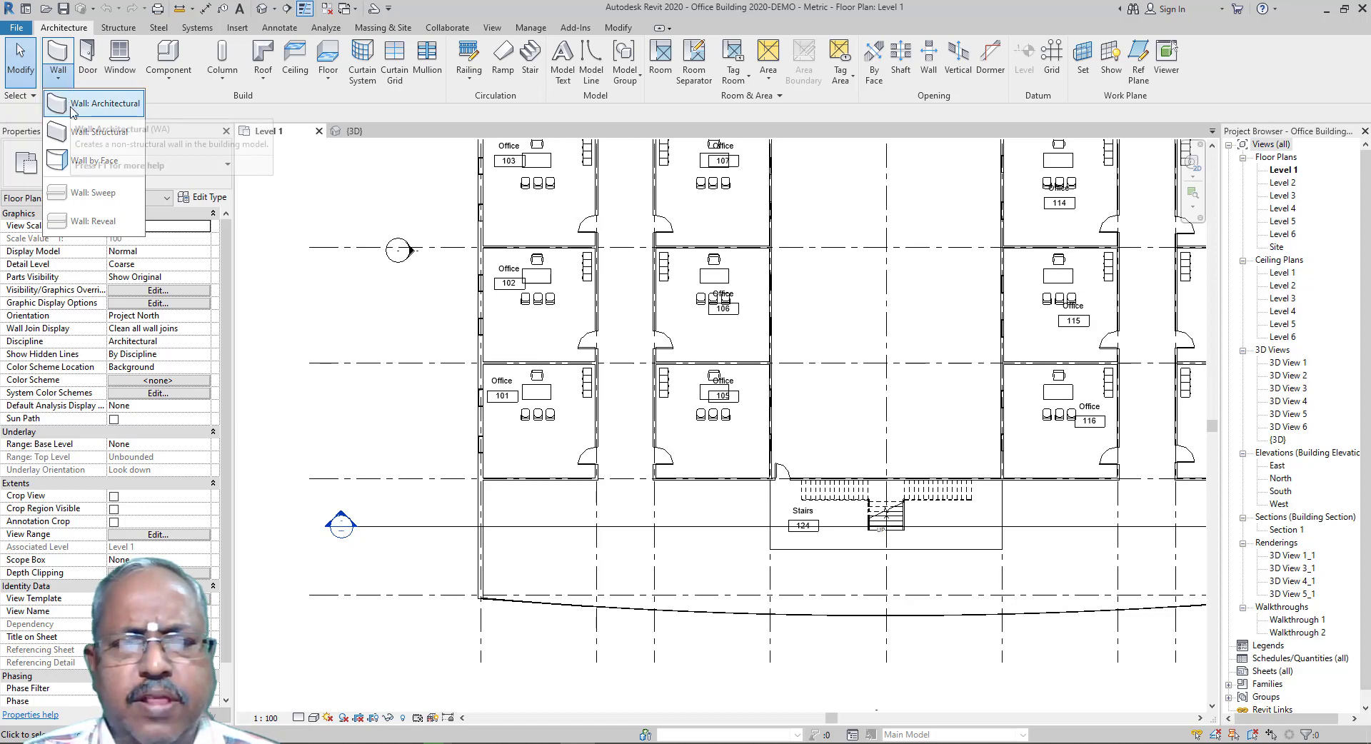
{"action": "left_click", "coordinate": [73, 108]}
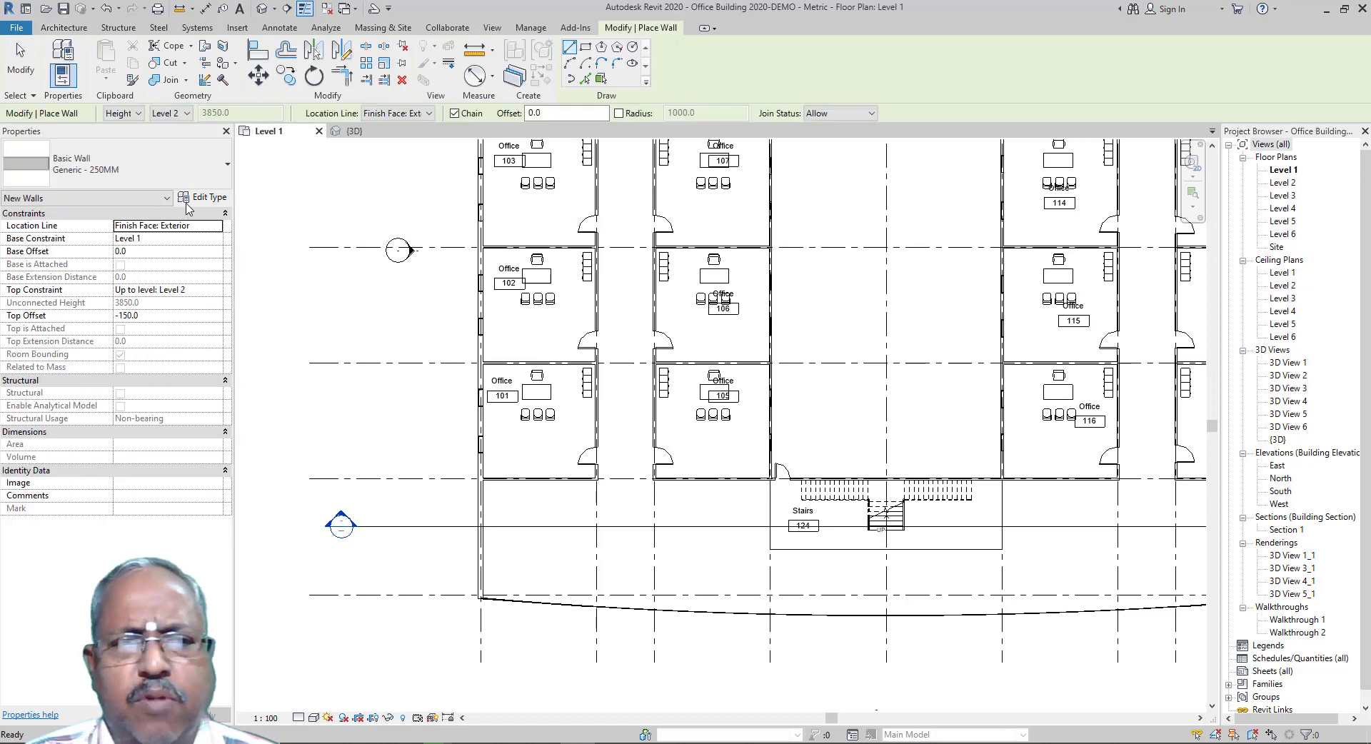
{"action": "left_click", "coordinate": [207, 200]}
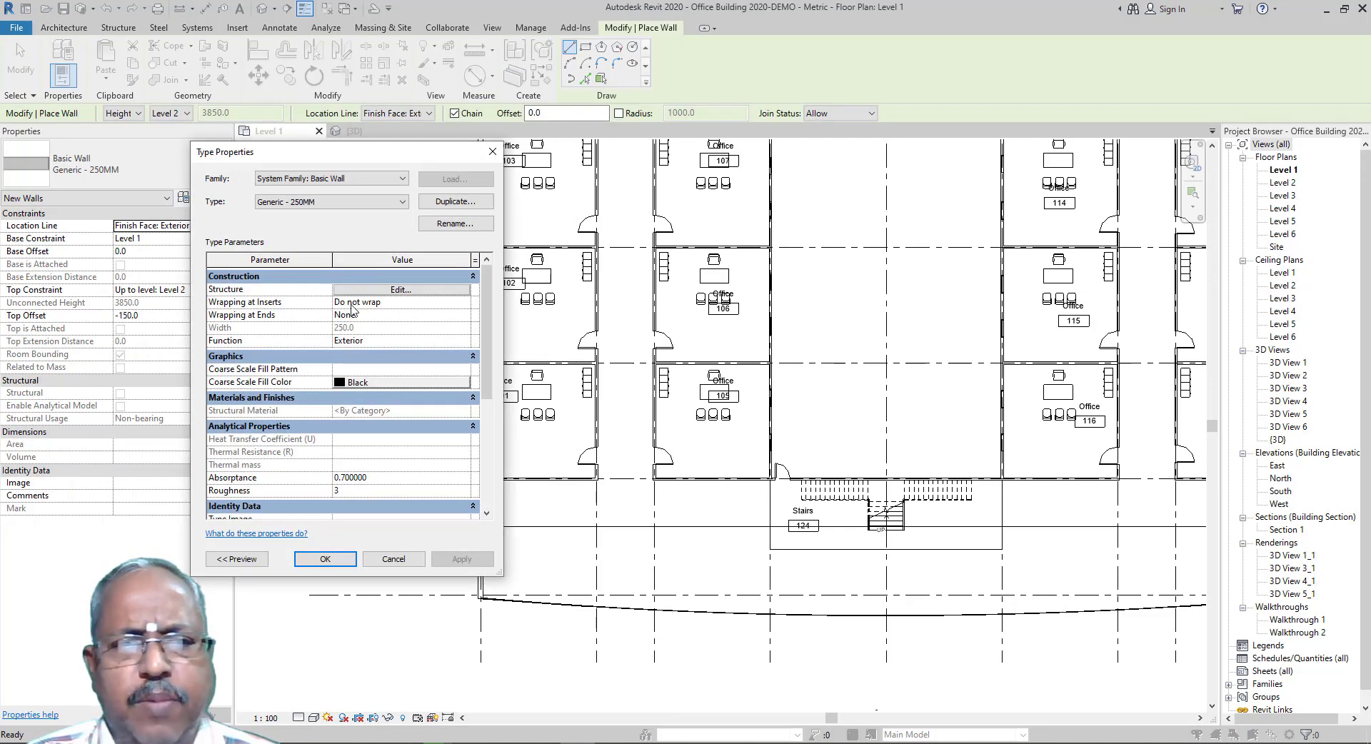
{"action": "left_click", "coordinate": [350, 290]}
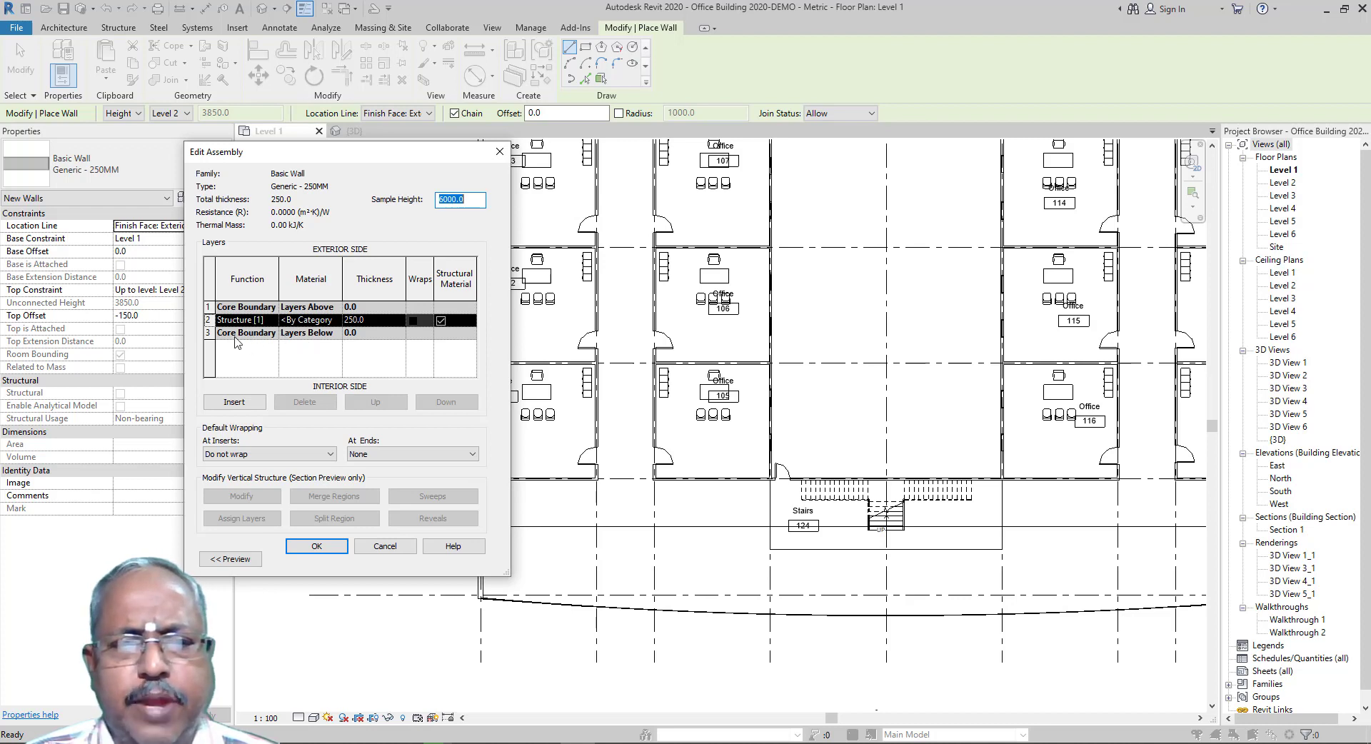
{"action": "left_click", "coordinate": [336, 323]}
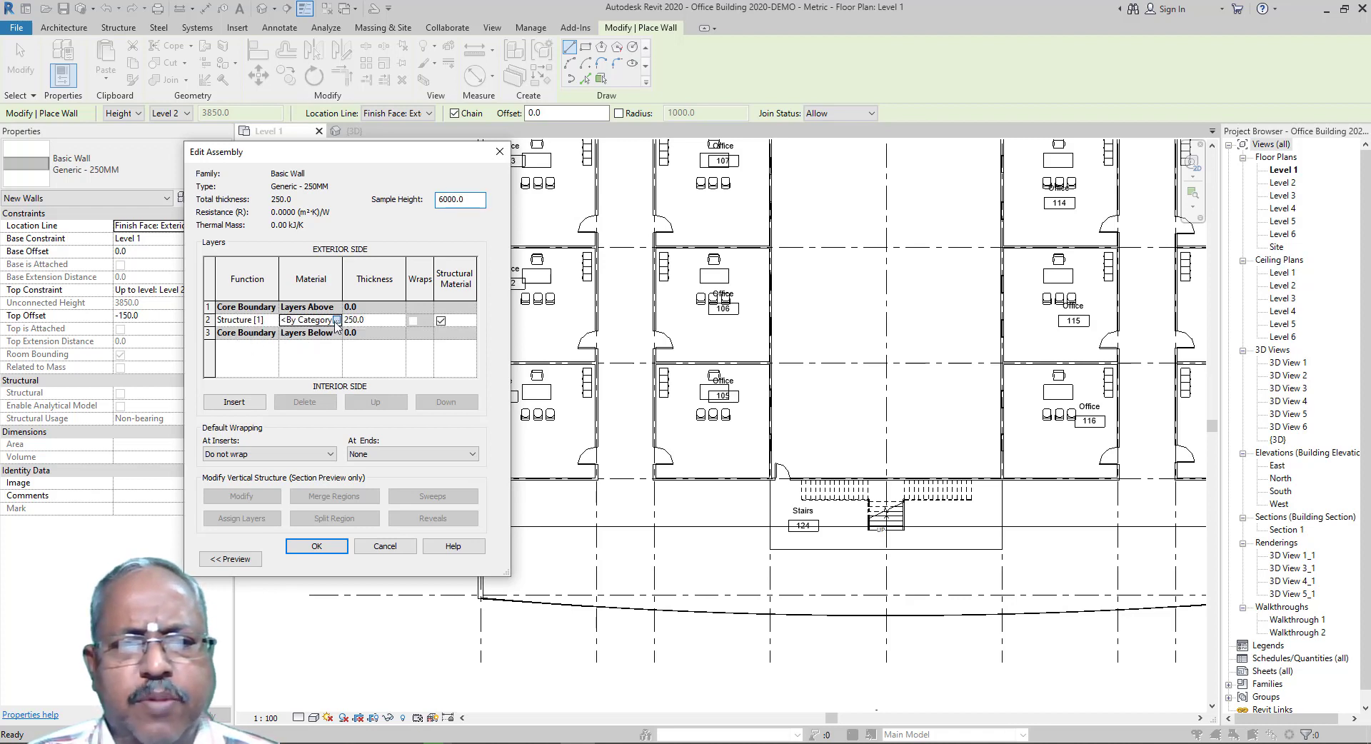
{"action": "left_click", "coordinate": [337, 320]}
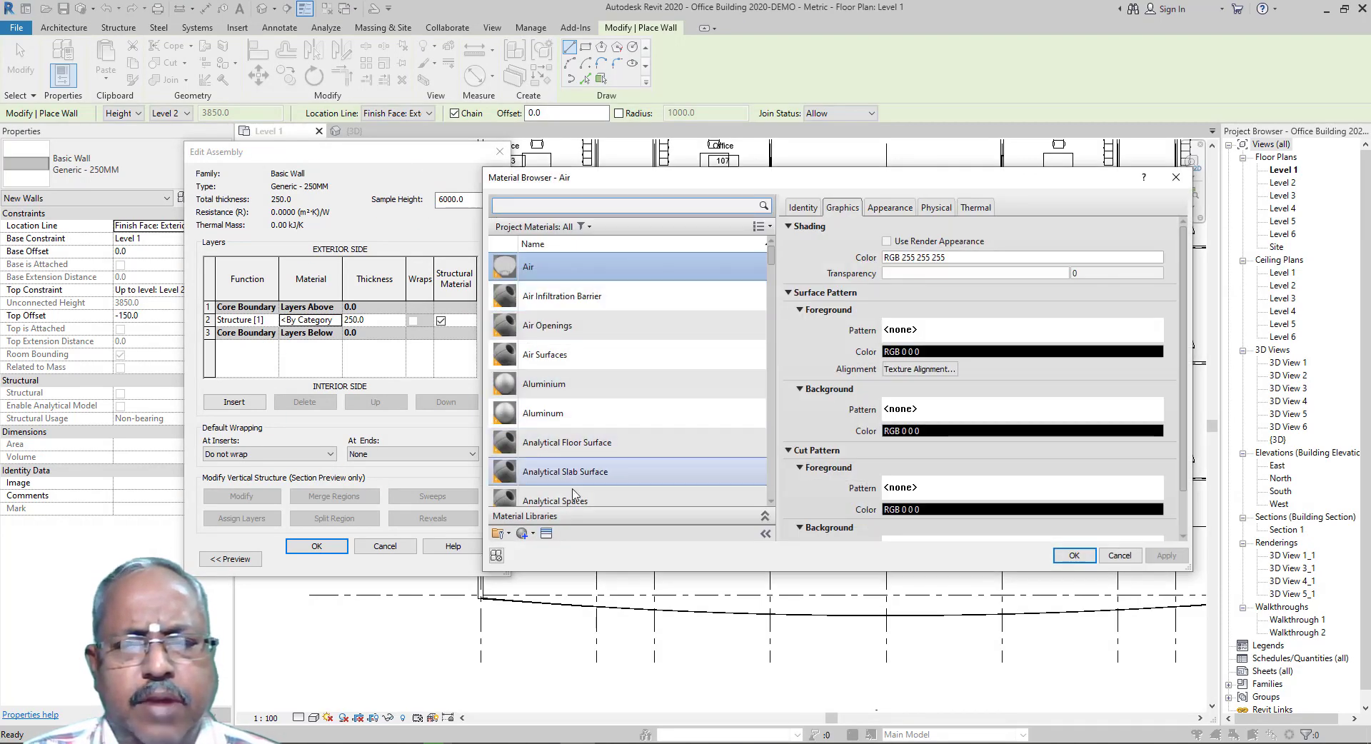
{"action": "scroll", "coordinate": [564, 492], "scroll_direction": "down", "scroll_amount": 1}
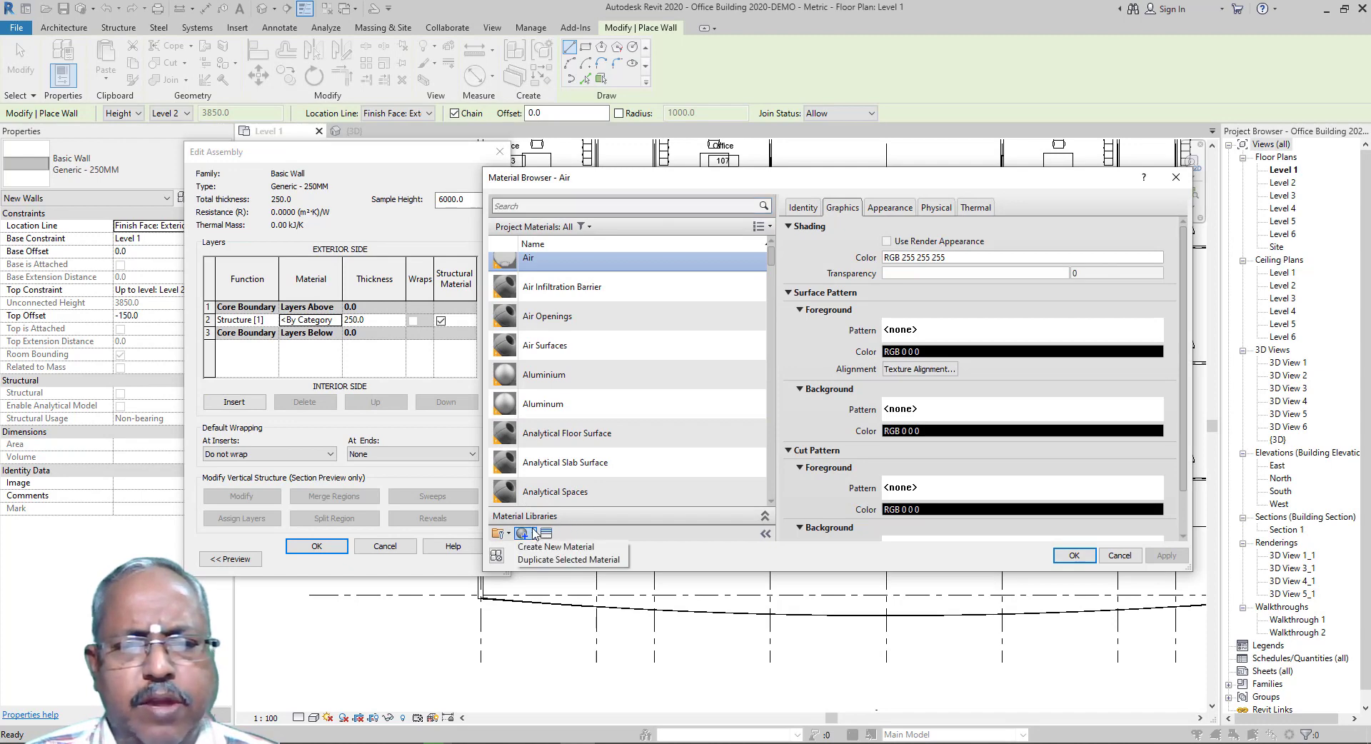
{"action": "left_click", "coordinate": [533, 534]}
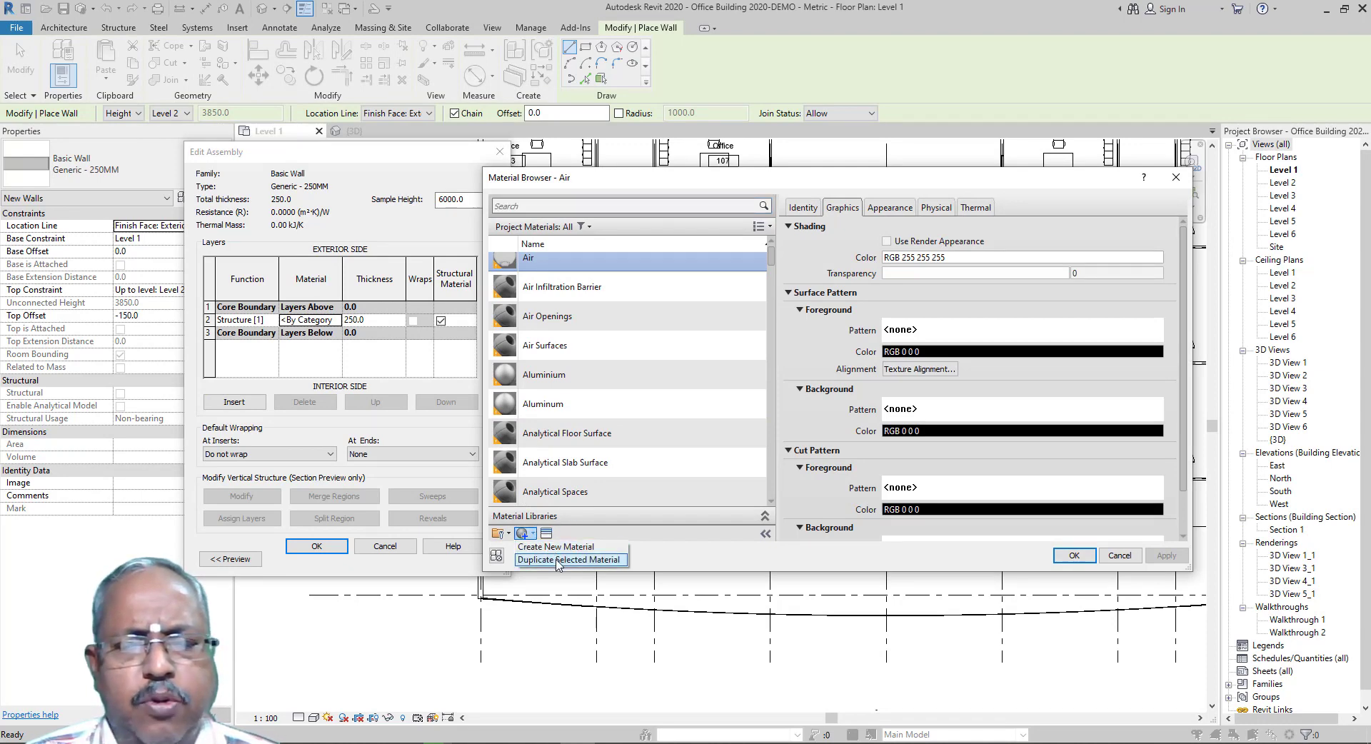
{"action": "left_click", "coordinate": [1142, 178]}
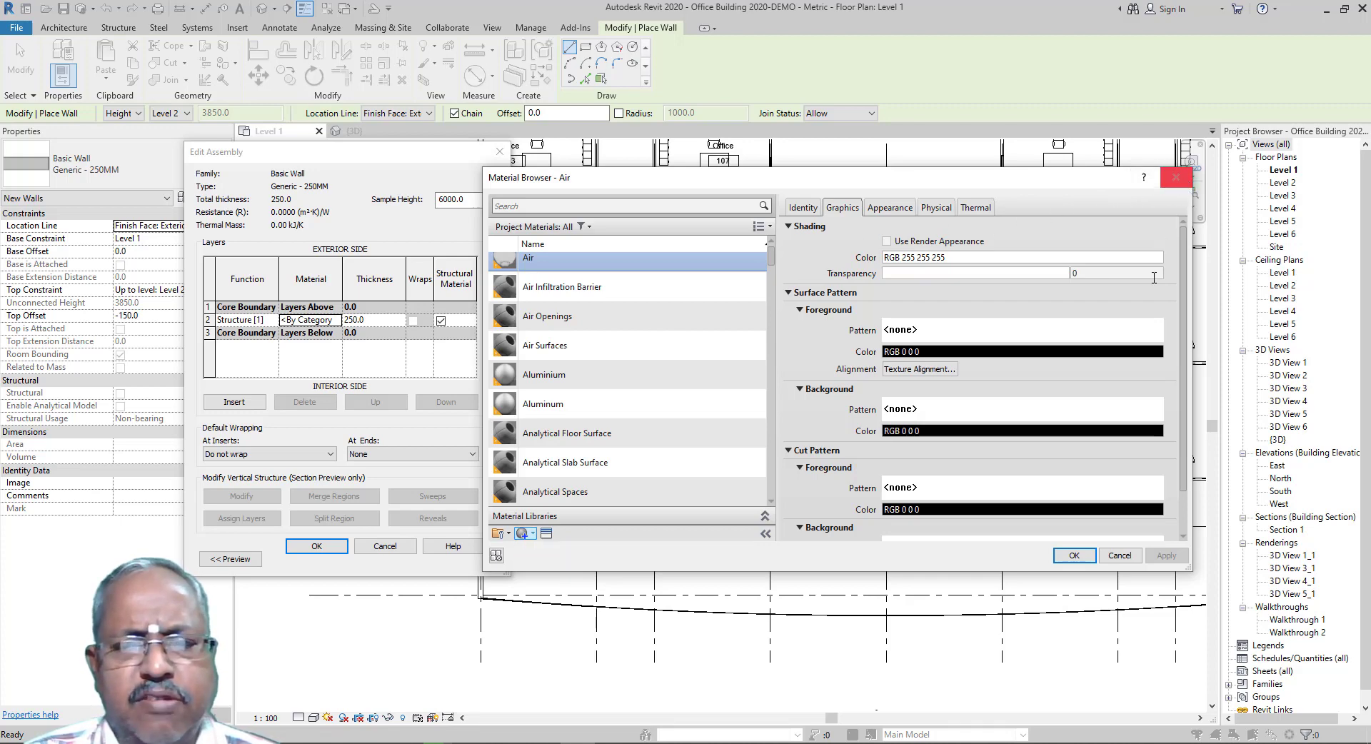
{"action": "left_click", "coordinate": [1119, 555]}
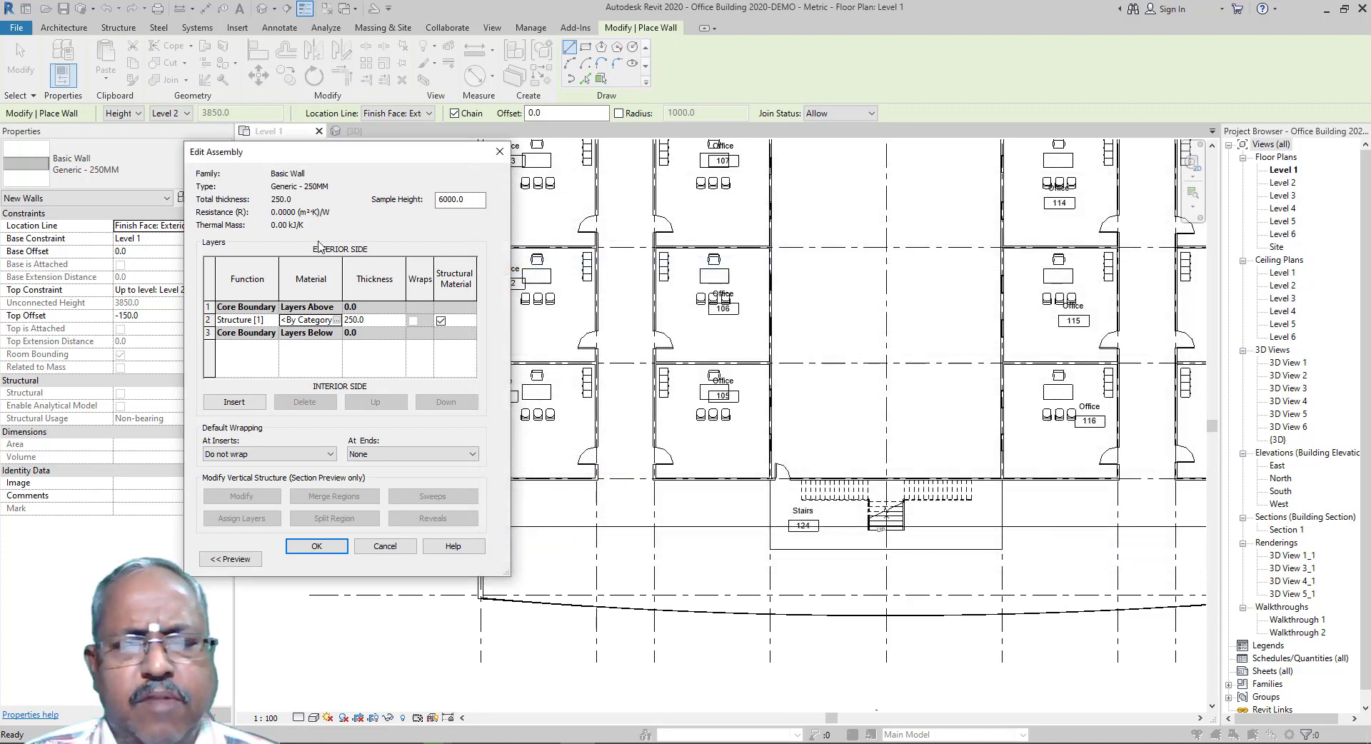
{"action": "left_click", "coordinate": [385, 546]}
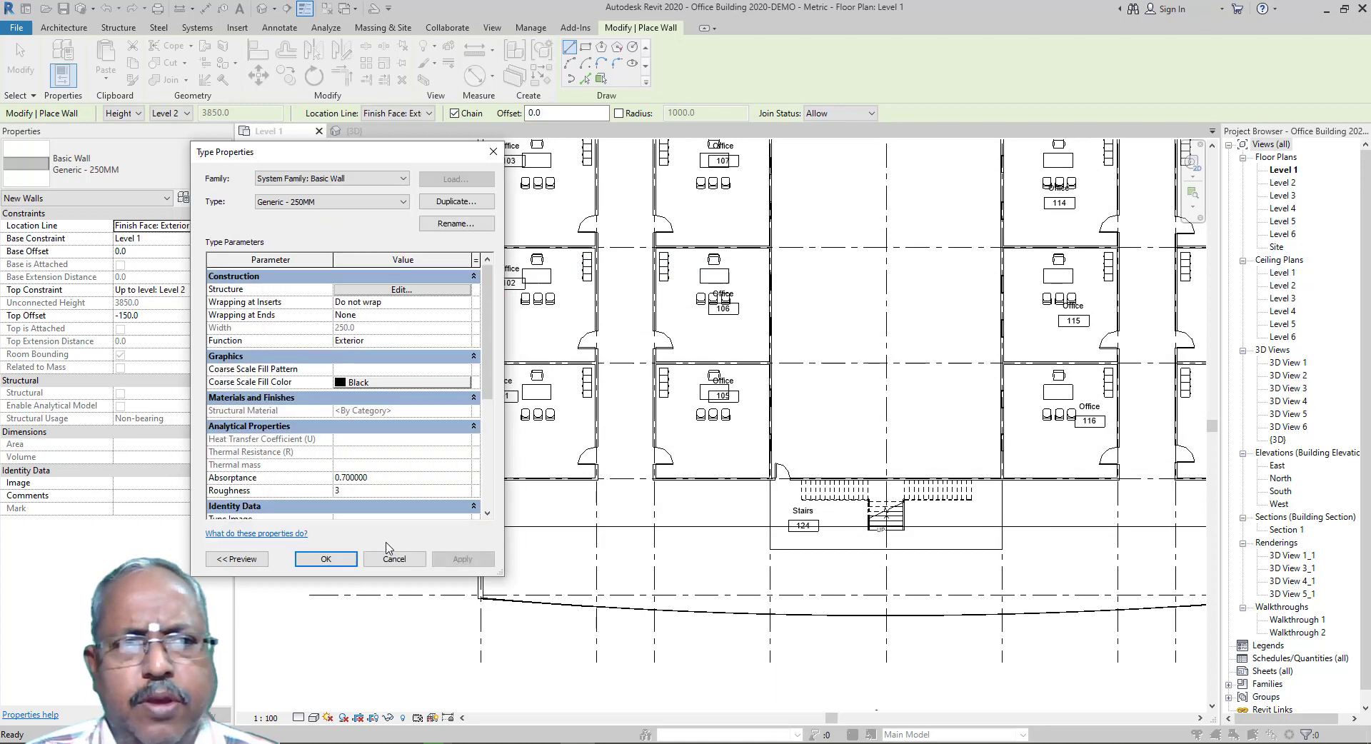
{"action": "left_click", "coordinate": [392, 559]}
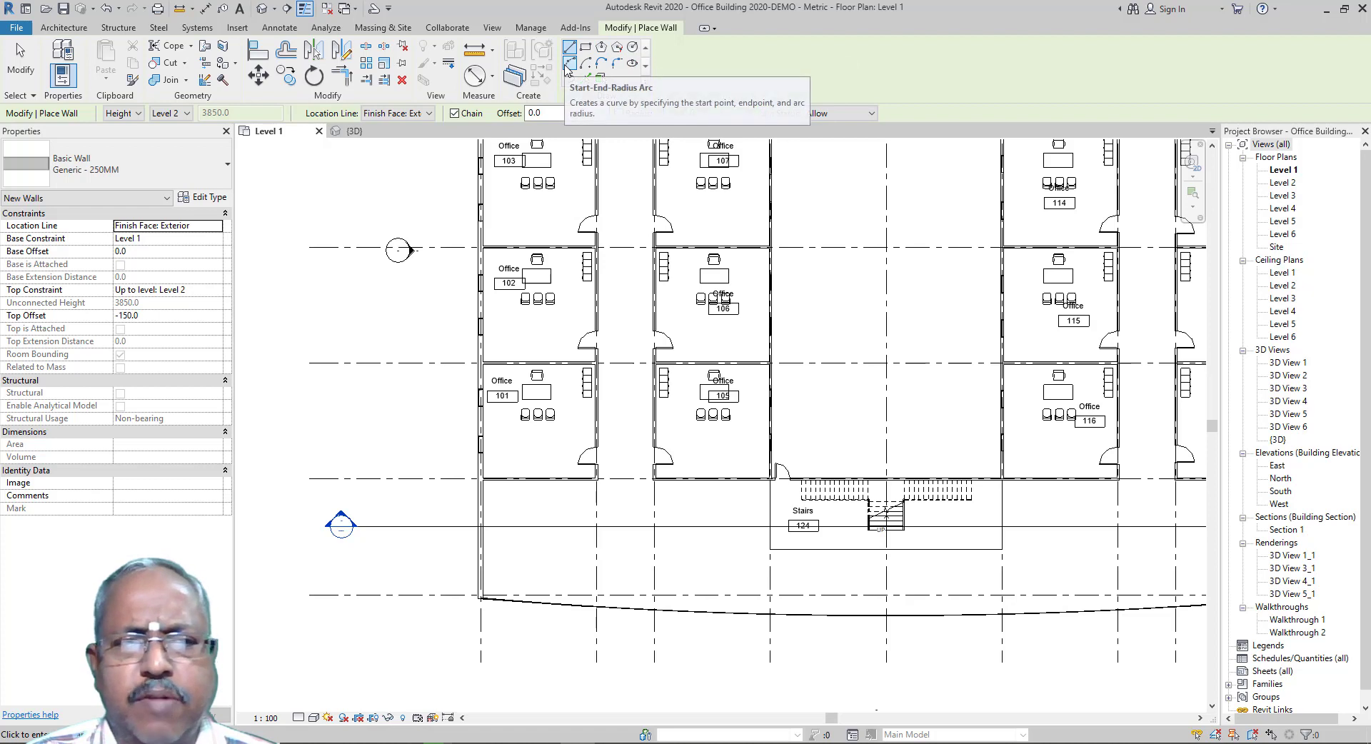
{"action": "left_click", "coordinate": [11, 72]}
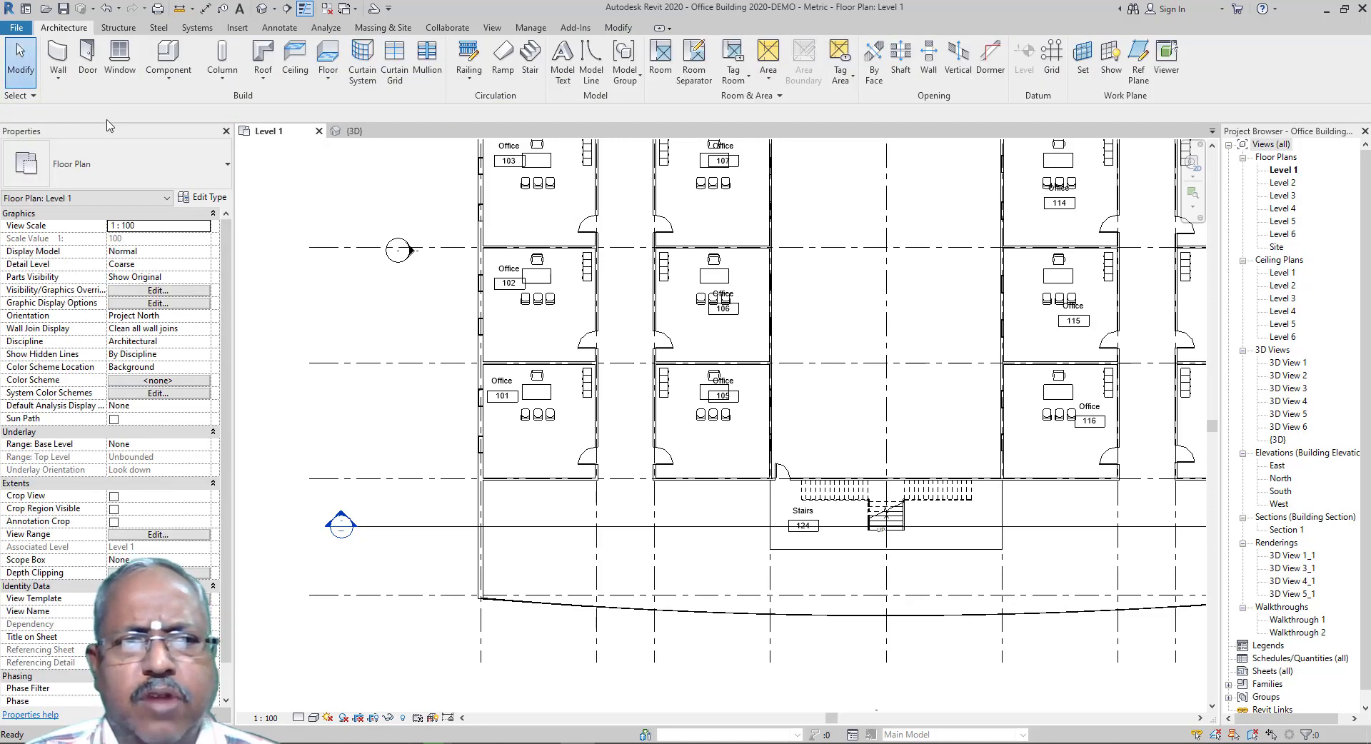
{"action": "left_click", "coordinate": [88, 64]}
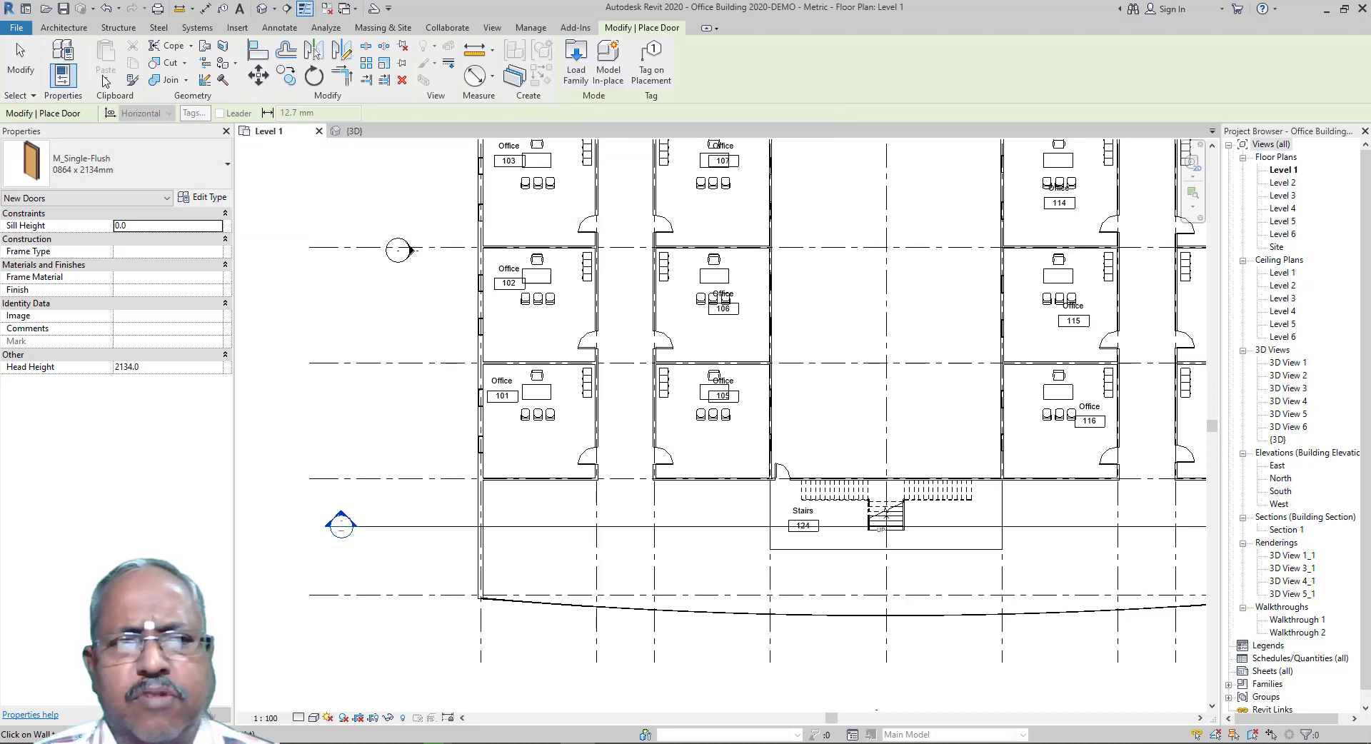
{"action": "scroll", "coordinate": [600, 428], "scroll_direction": "up", "scroll_amount": 2}
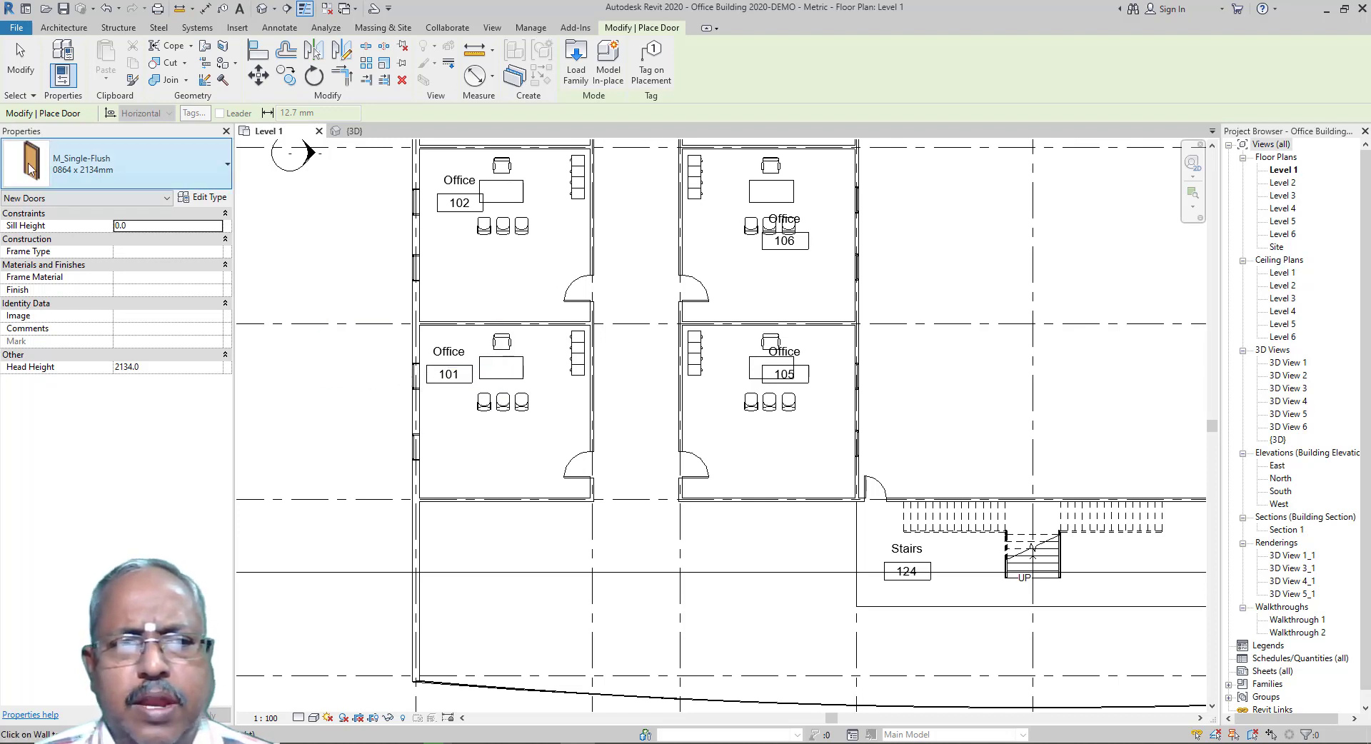
{"action": "left_click", "coordinate": [20, 59]}
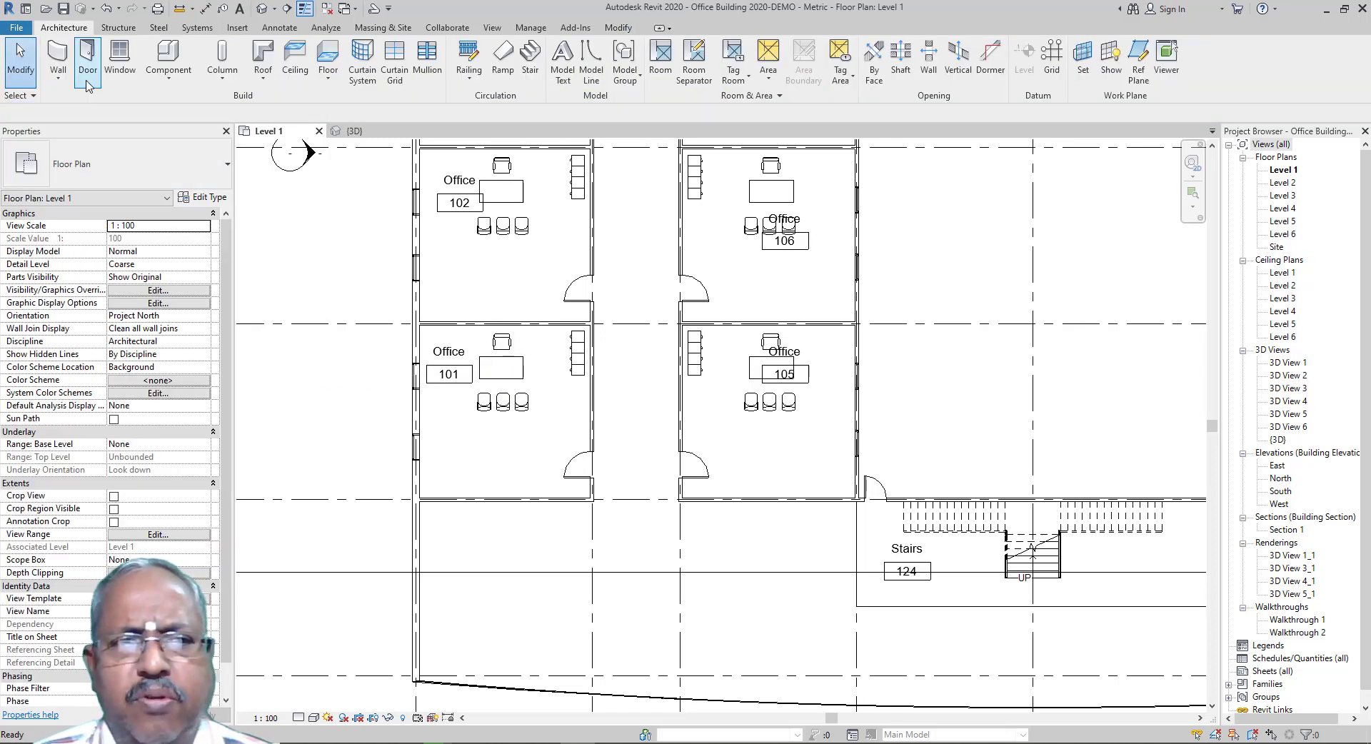
{"action": "left_click", "coordinate": [164, 87]}
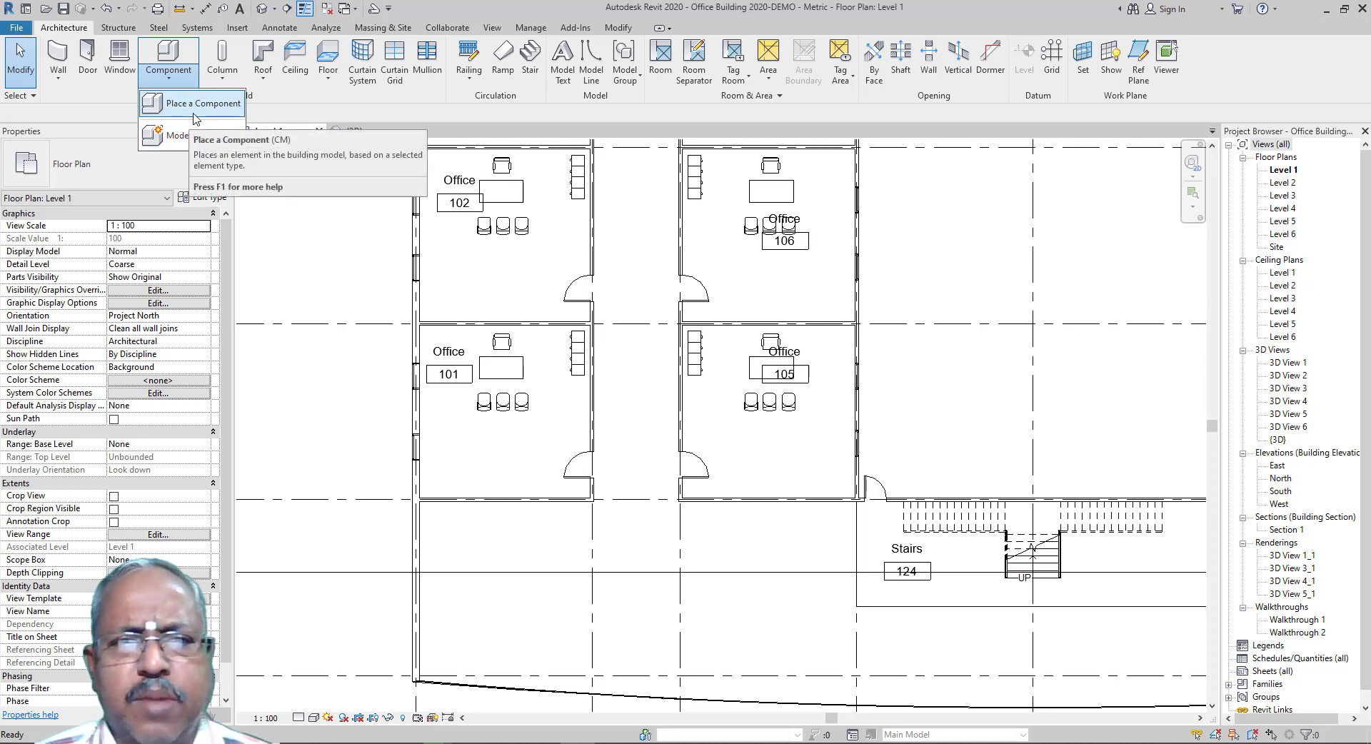
{"action": "left_click", "coordinate": [172, 143]}
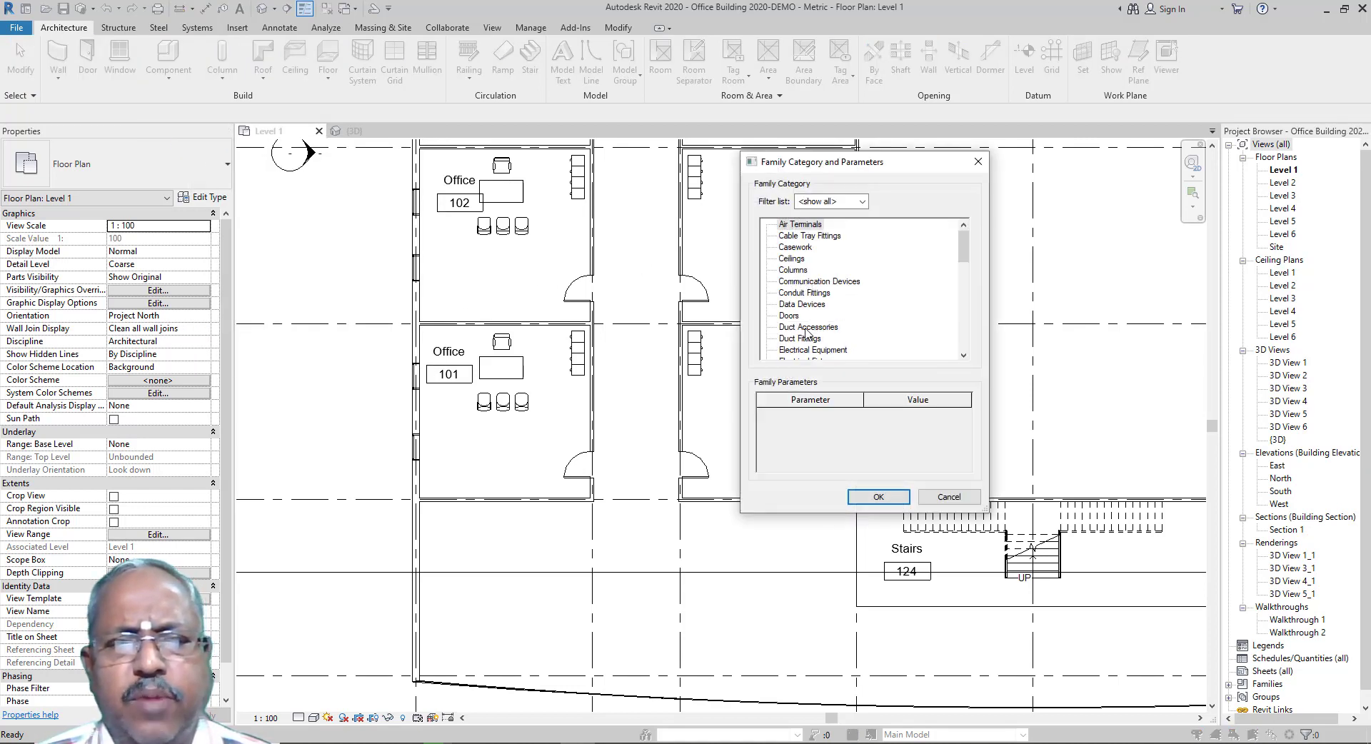
{"action": "left_click", "coordinate": [790, 315]}
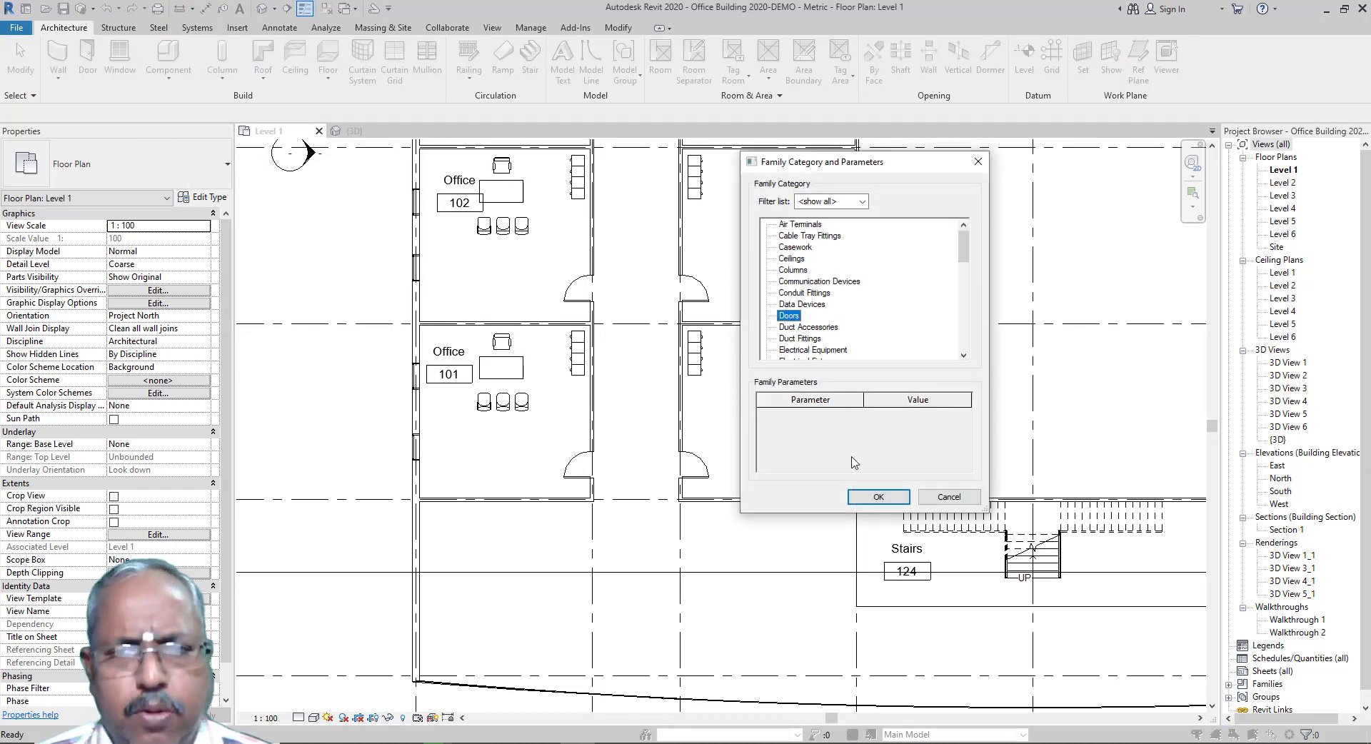
{"action": "left_click", "coordinate": [874, 497]}
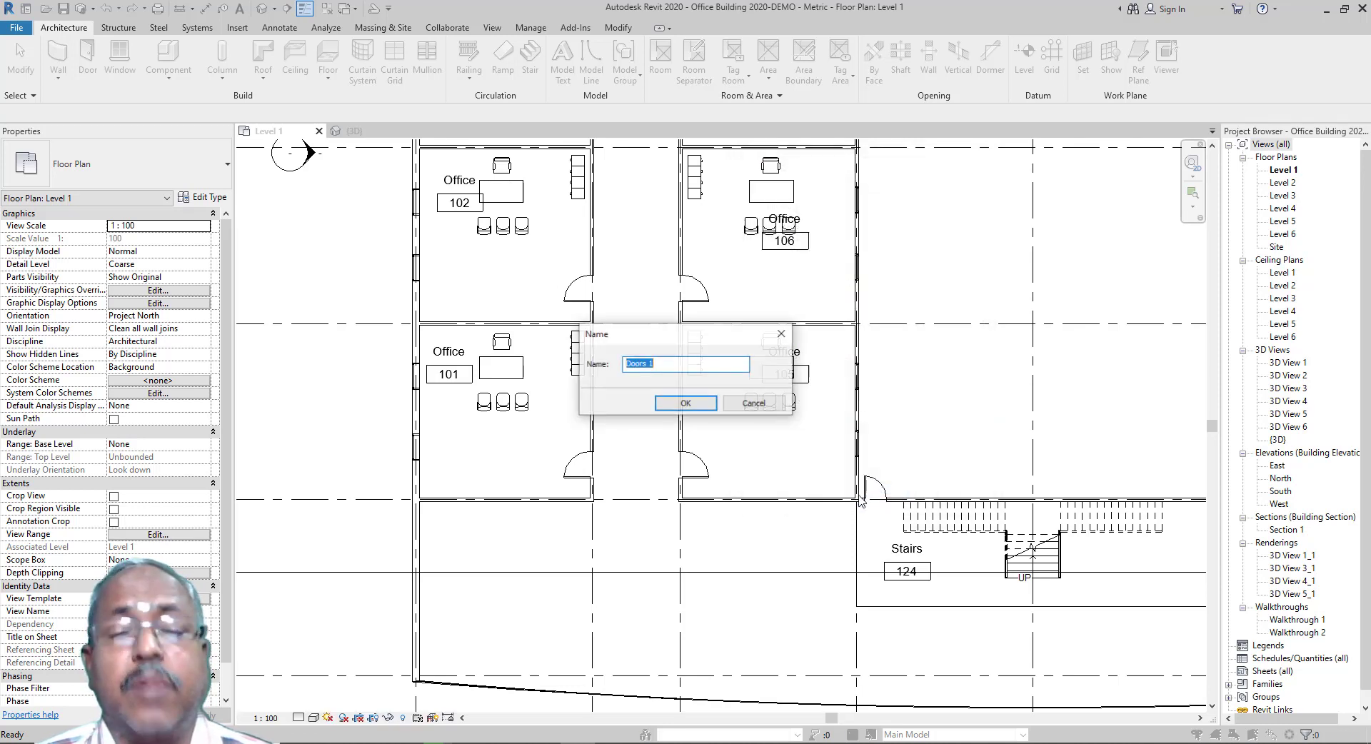
{"action": "left_click", "coordinate": [685, 406]}
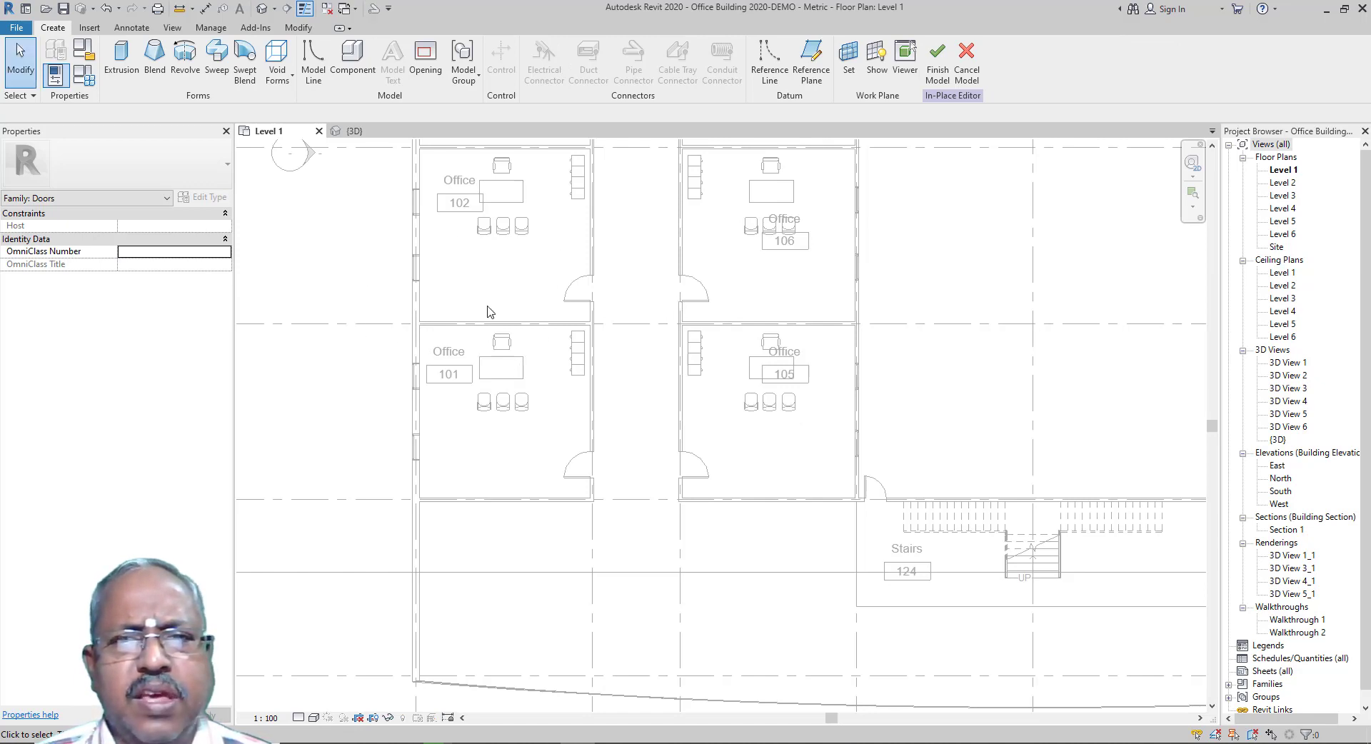
{"action": "left_click", "coordinate": [940, 71]}
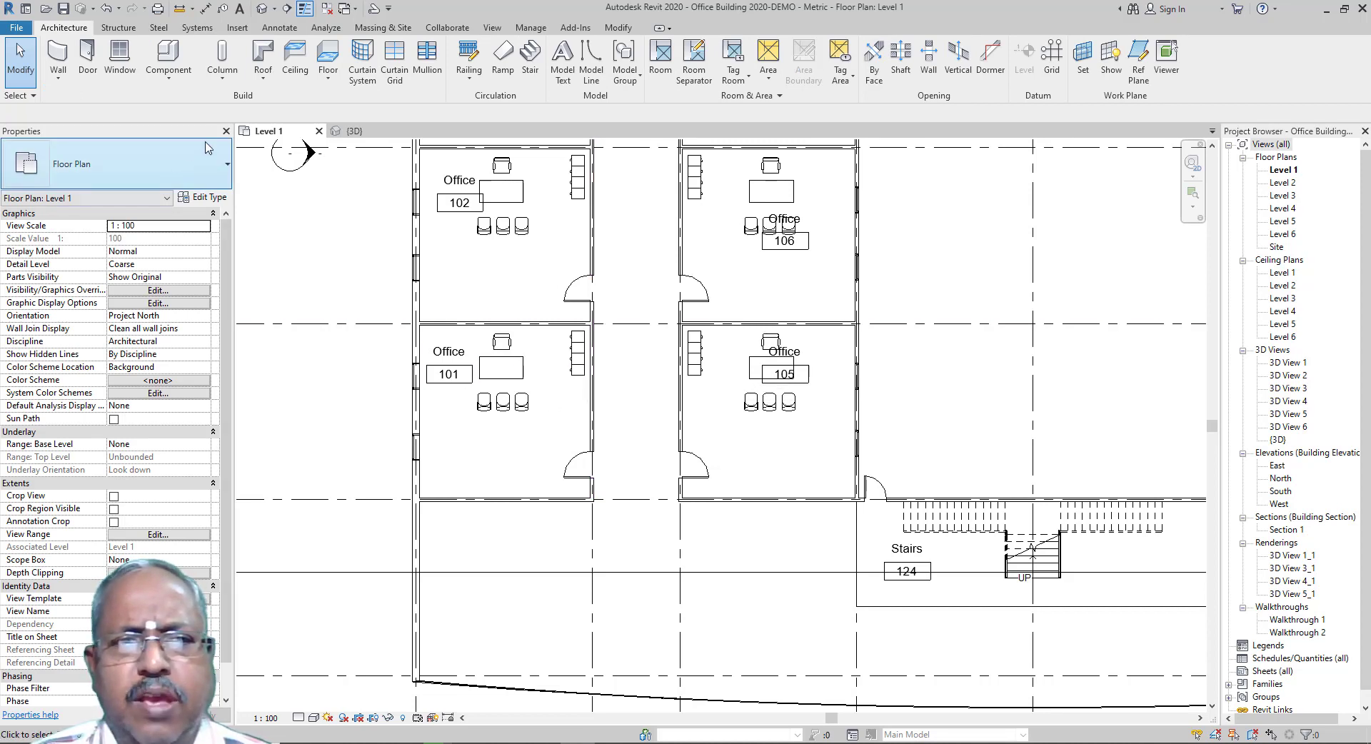
{"action": "left_click", "coordinate": [227, 91]}
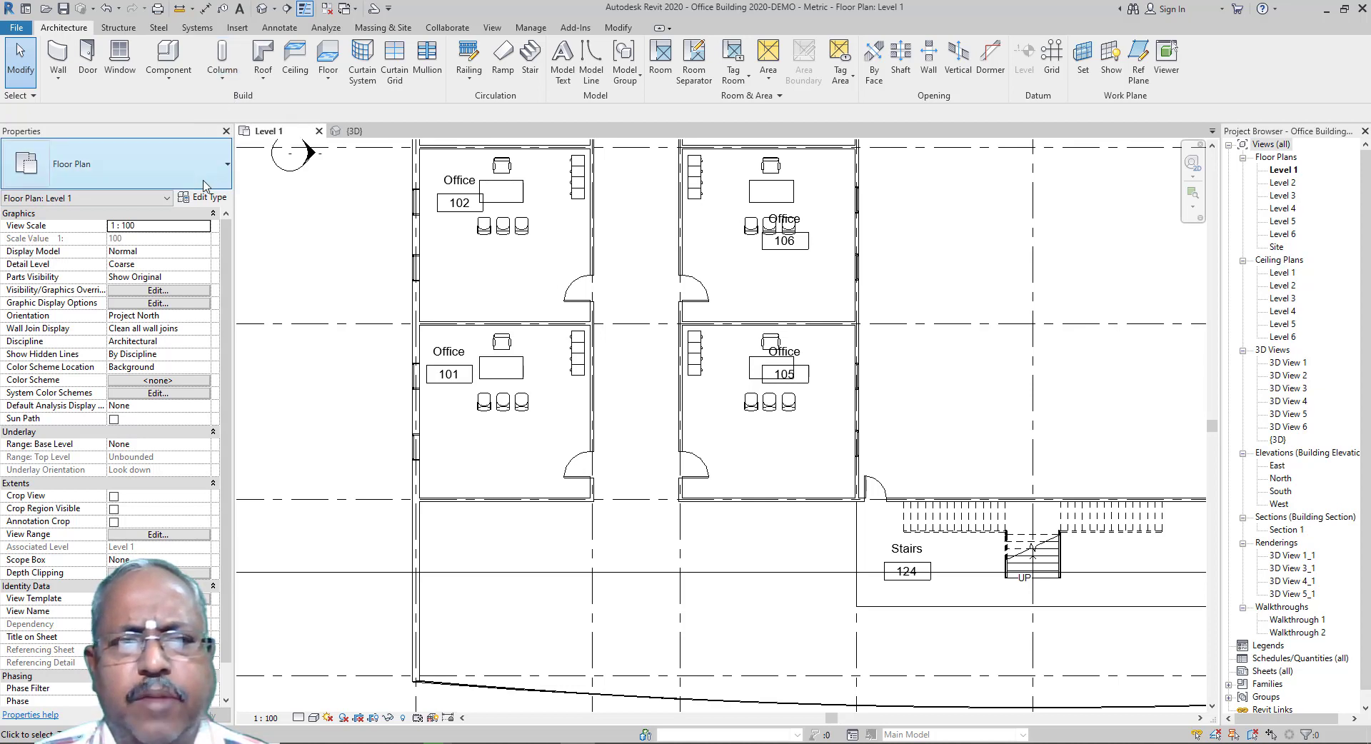
Step: In the {3D} view, start a Roof by Footprint on Level 2, then cancel the sketch
{"action": "left_click", "coordinate": [357, 133]}
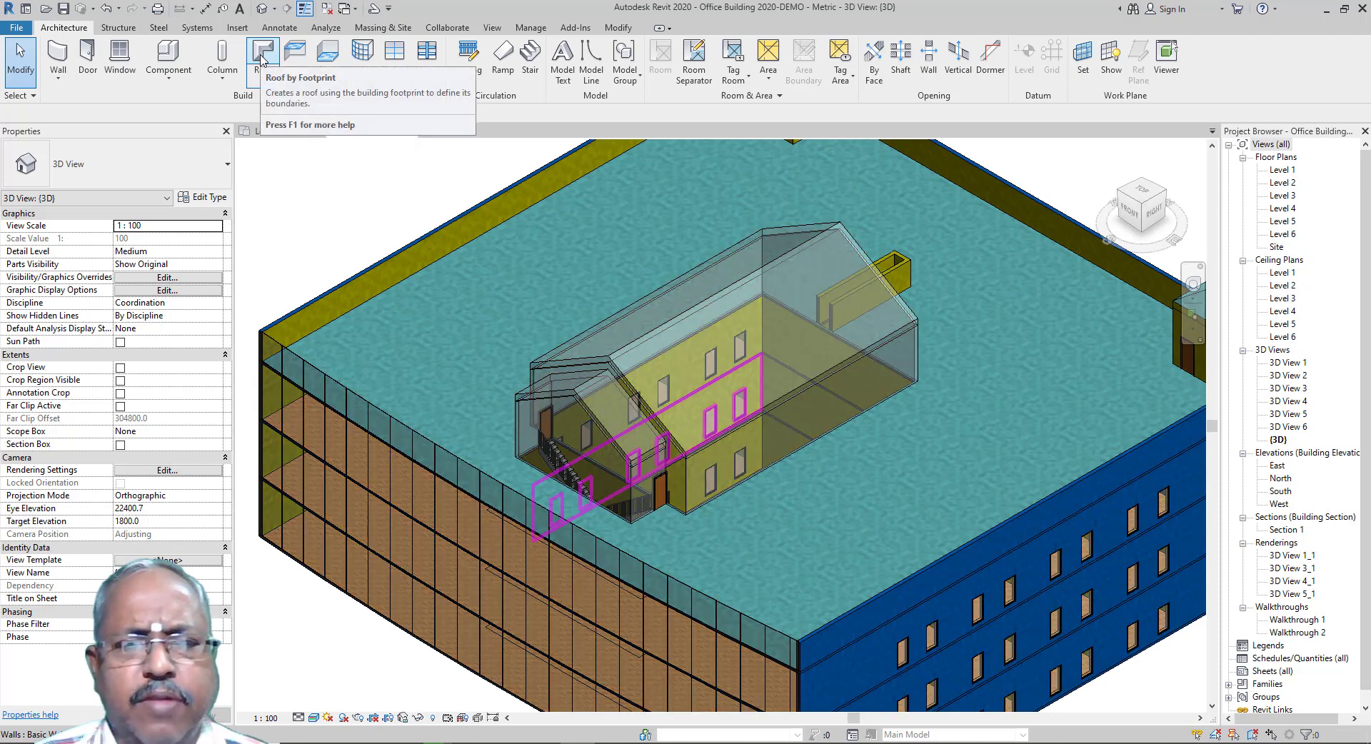
{"action": "left_click", "coordinate": [262, 57]}
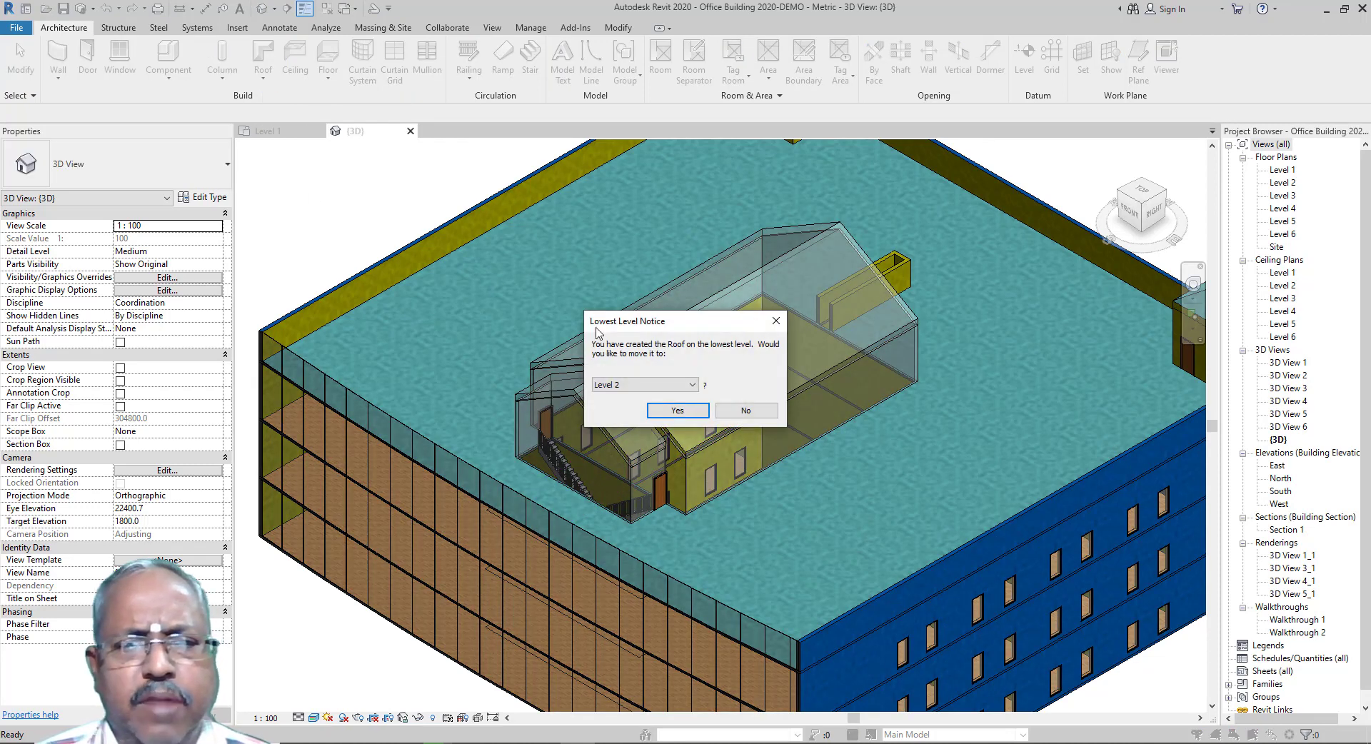
{"action": "left_click", "coordinate": [650, 411]}
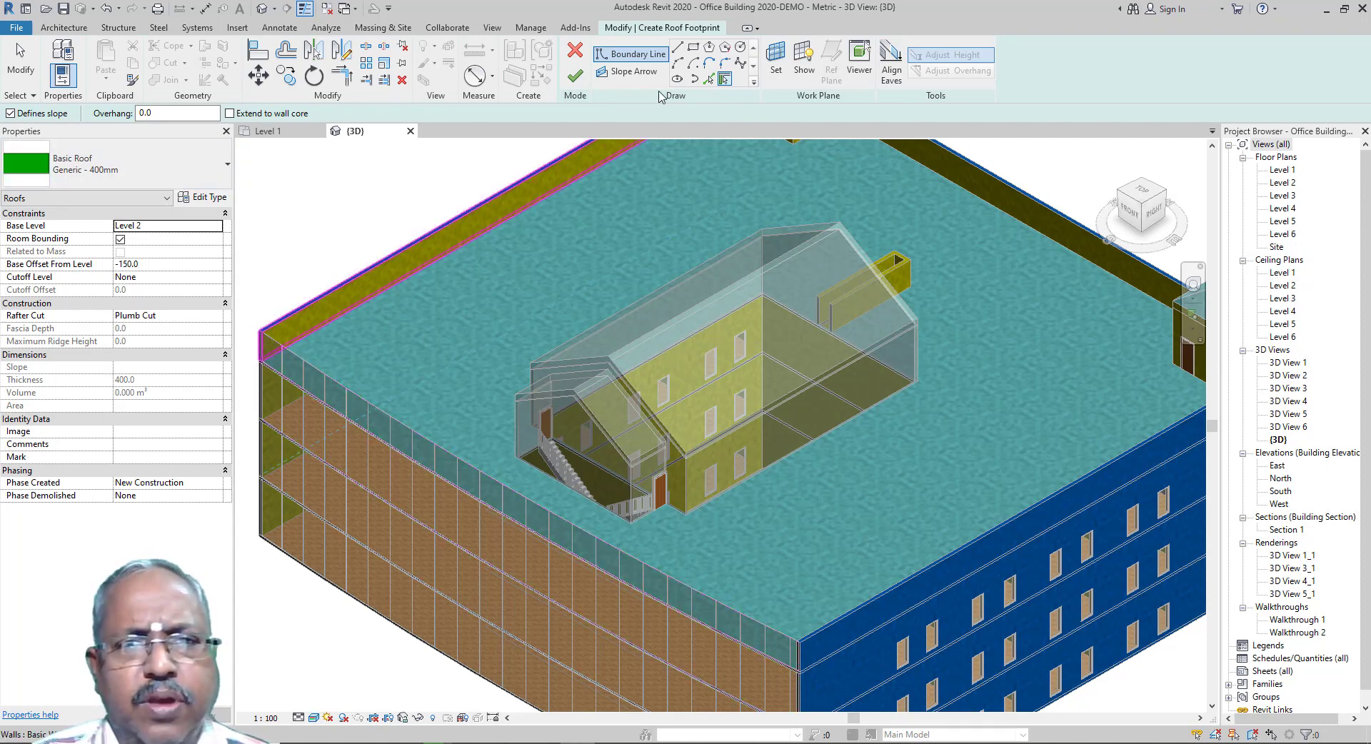
{"action": "left_click", "coordinate": [584, 59]}
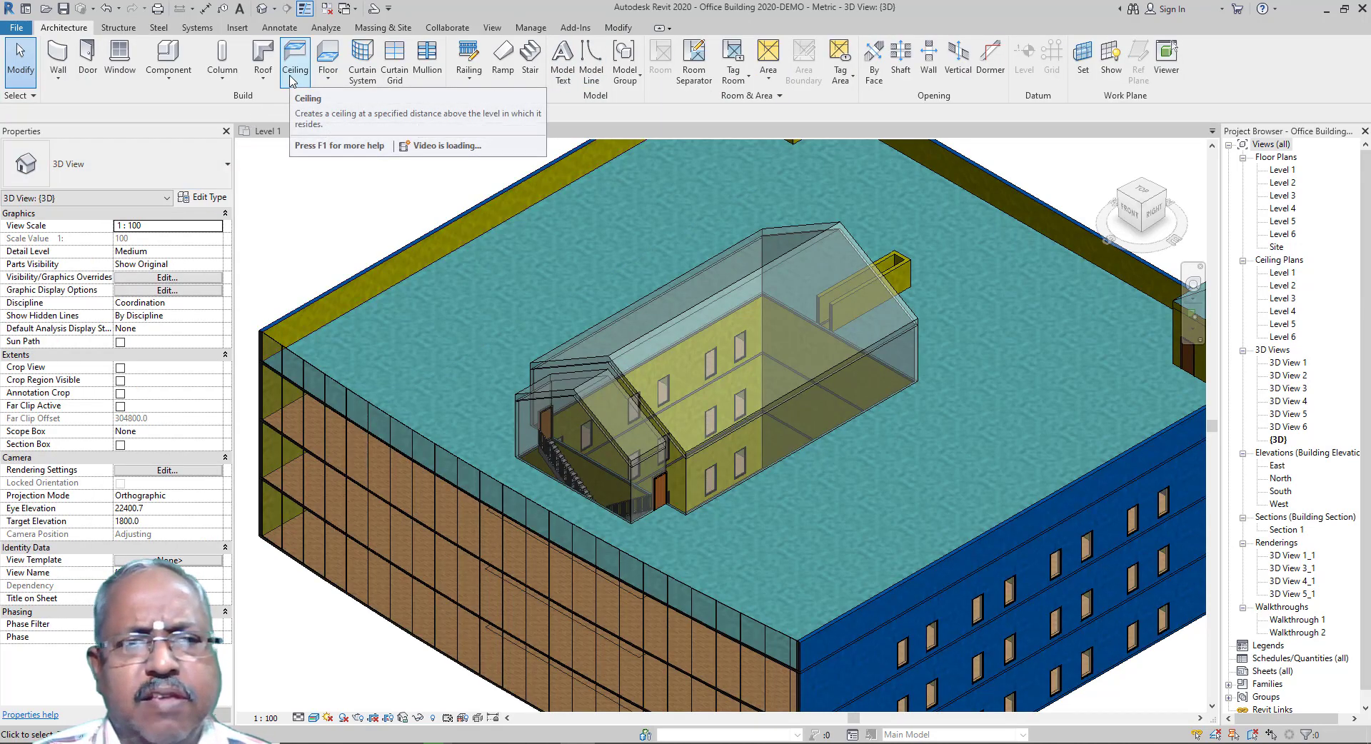
Step: Open and zoom into the Level 1 ceiling plan, then start and cancel a sketched ceiling
{"action": "double_click", "coordinate": [1269, 274]}
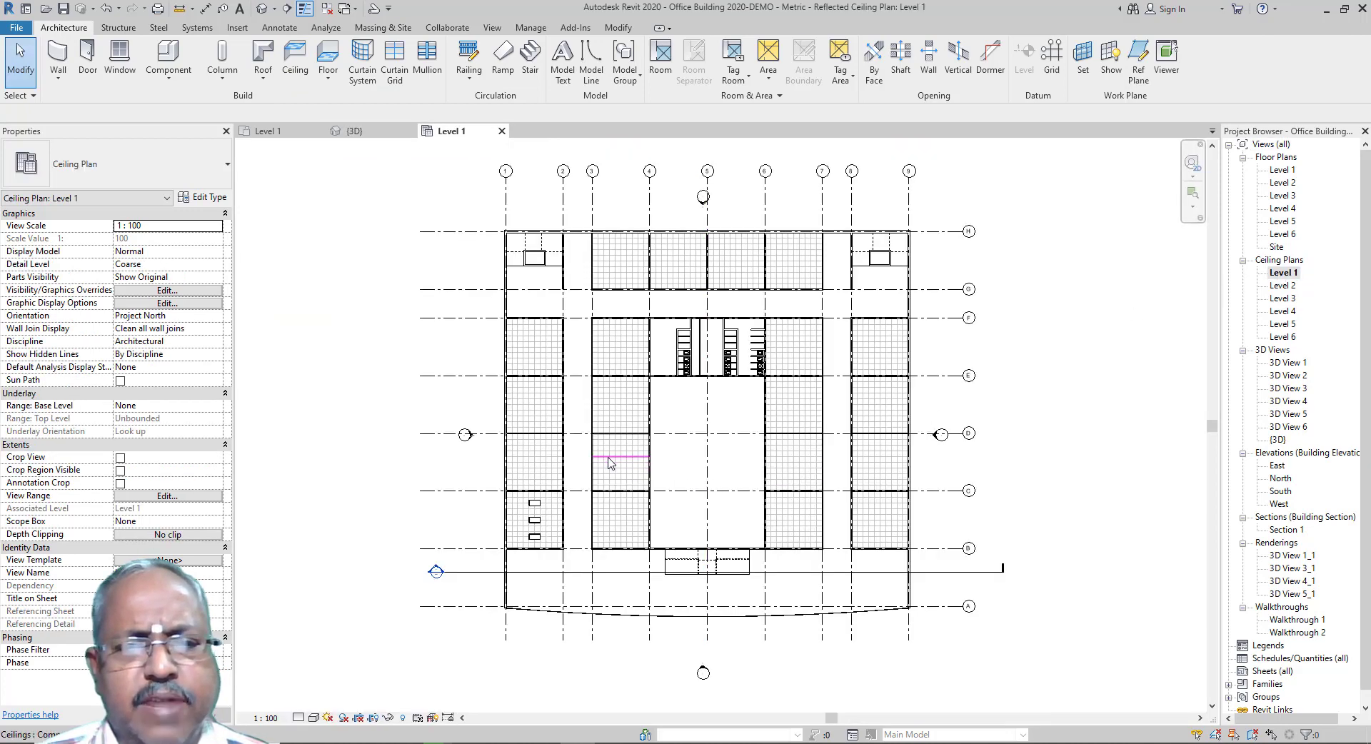
{"action": "scroll", "coordinate": [610, 463], "scroll_direction": "up", "scroll_amount": 2}
{"action": "scroll", "coordinate": [586, 446], "scroll_direction": "up", "scroll_amount": 2}
{"action": "scroll", "coordinate": [555, 429], "scroll_direction": "up", "scroll_amount": 1}
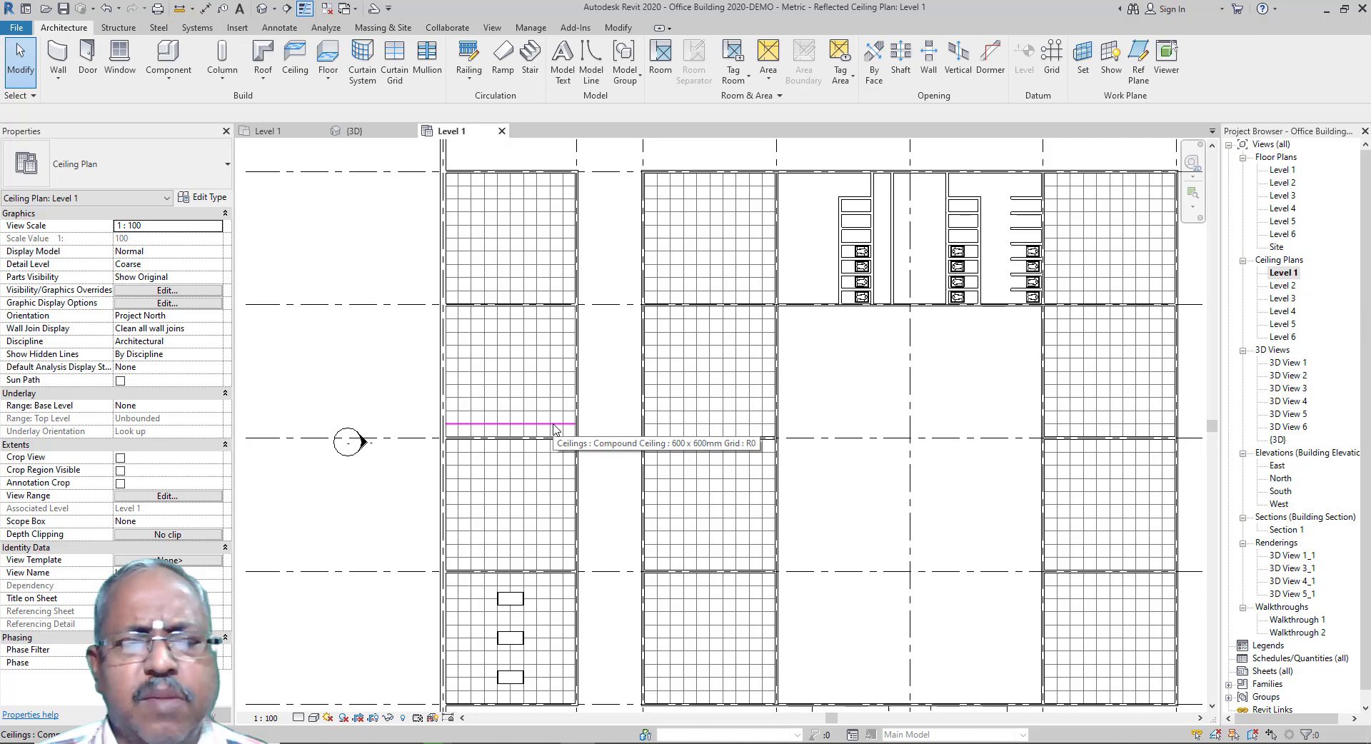
{"action": "left_click", "coordinate": [295, 61]}
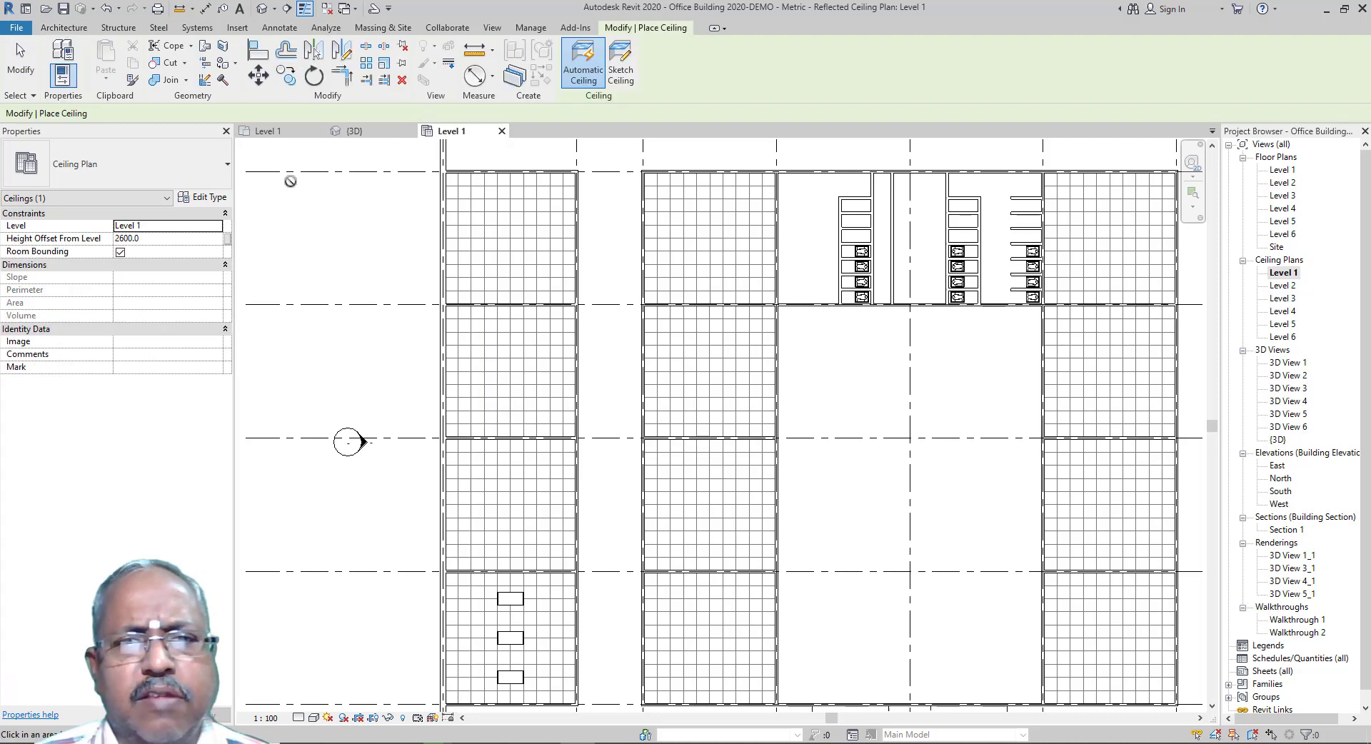
{"action": "left_click", "coordinate": [620, 70]}
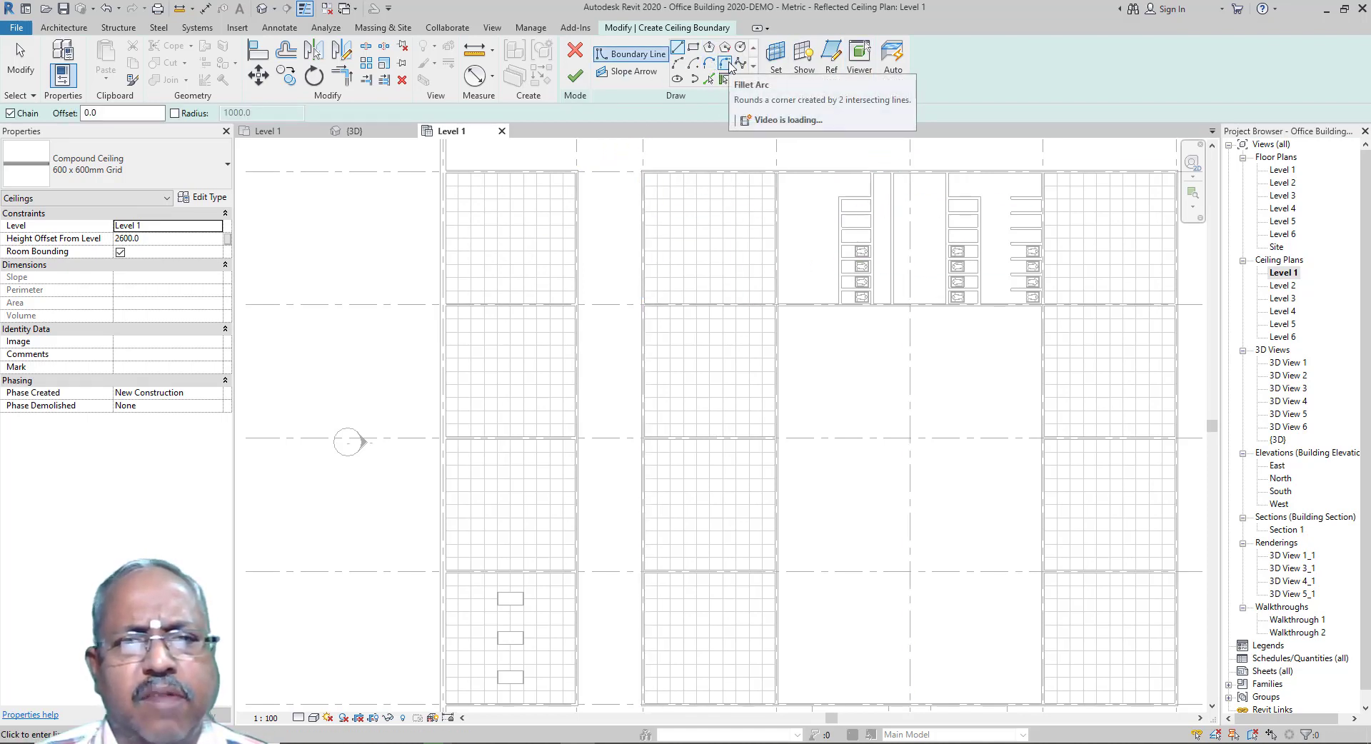
{"action": "left_click", "coordinate": [575, 56]}
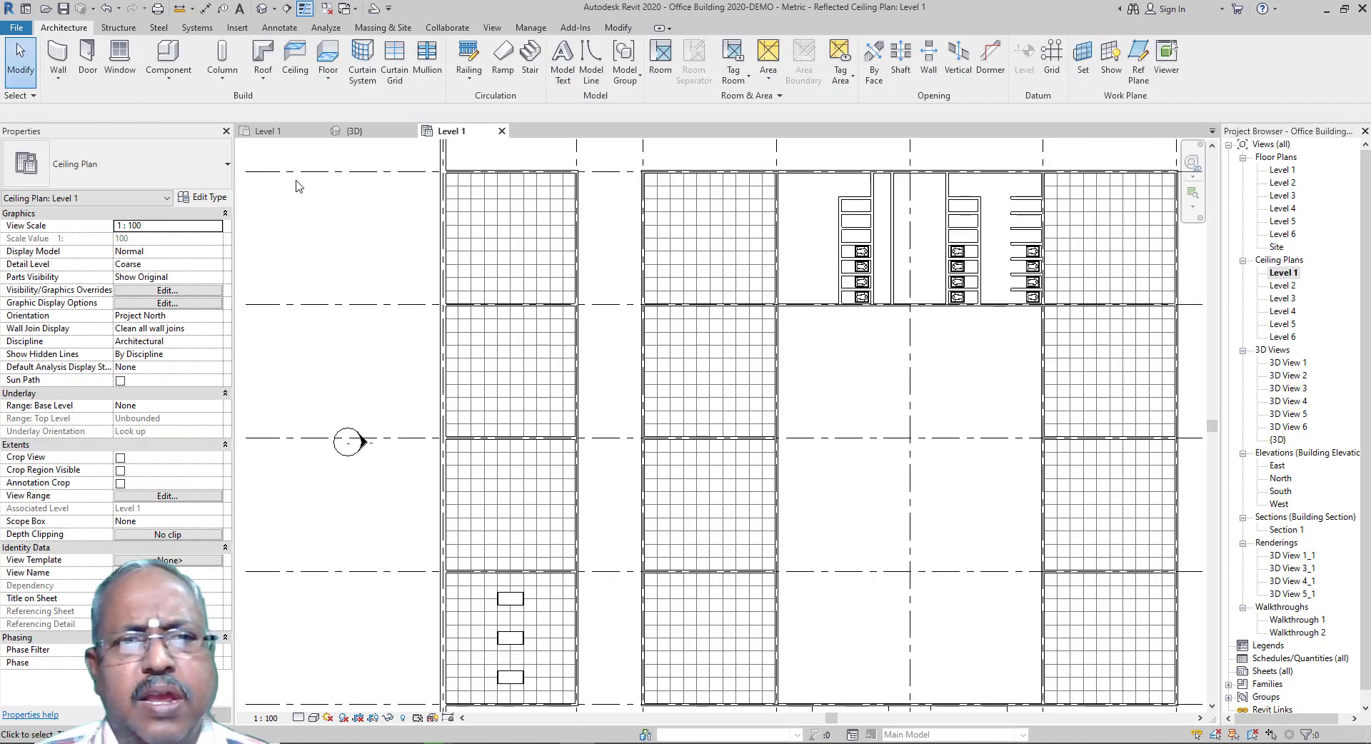
Step: Zoom in on the stair in {3D}, view the Railing options, then start and cancel a new stair
{"action": "left_click", "coordinate": [362, 134]}
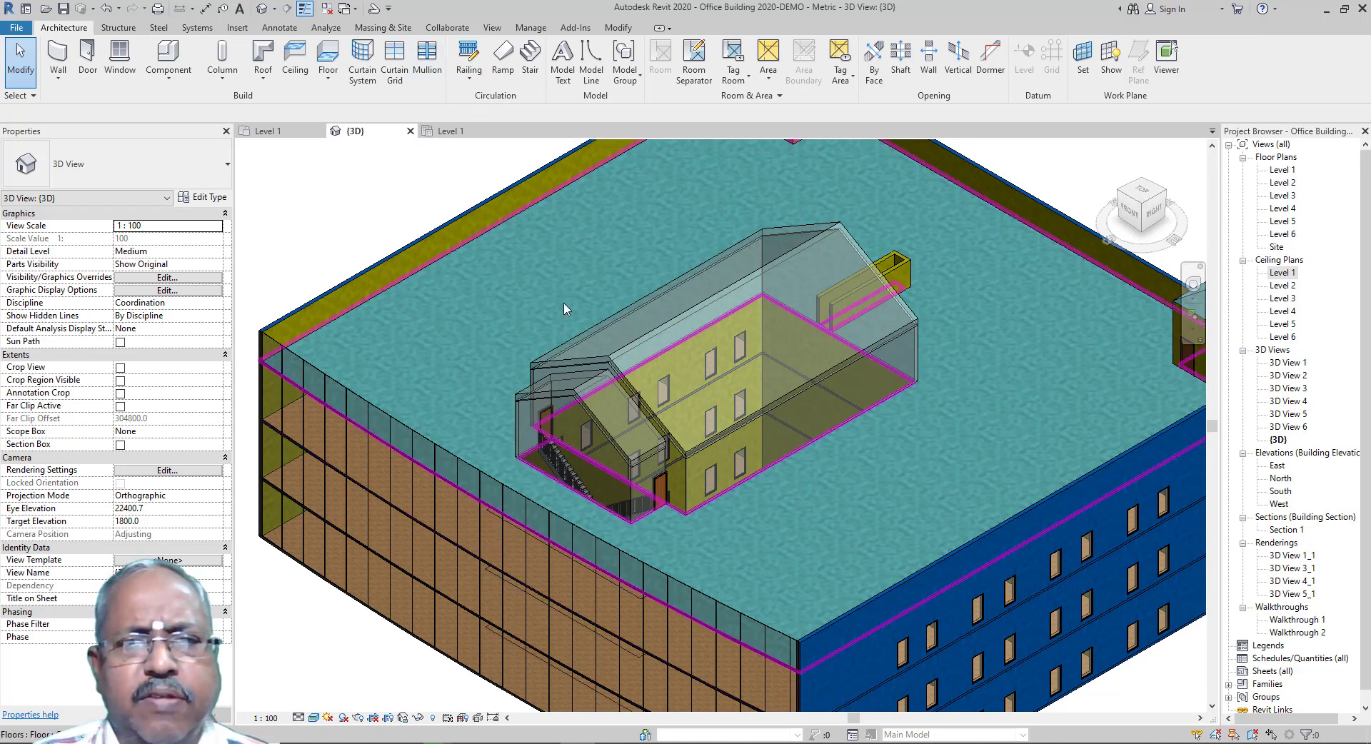
{"action": "scroll", "coordinate": [557, 488], "scroll_direction": "up", "scroll_amount": 5}
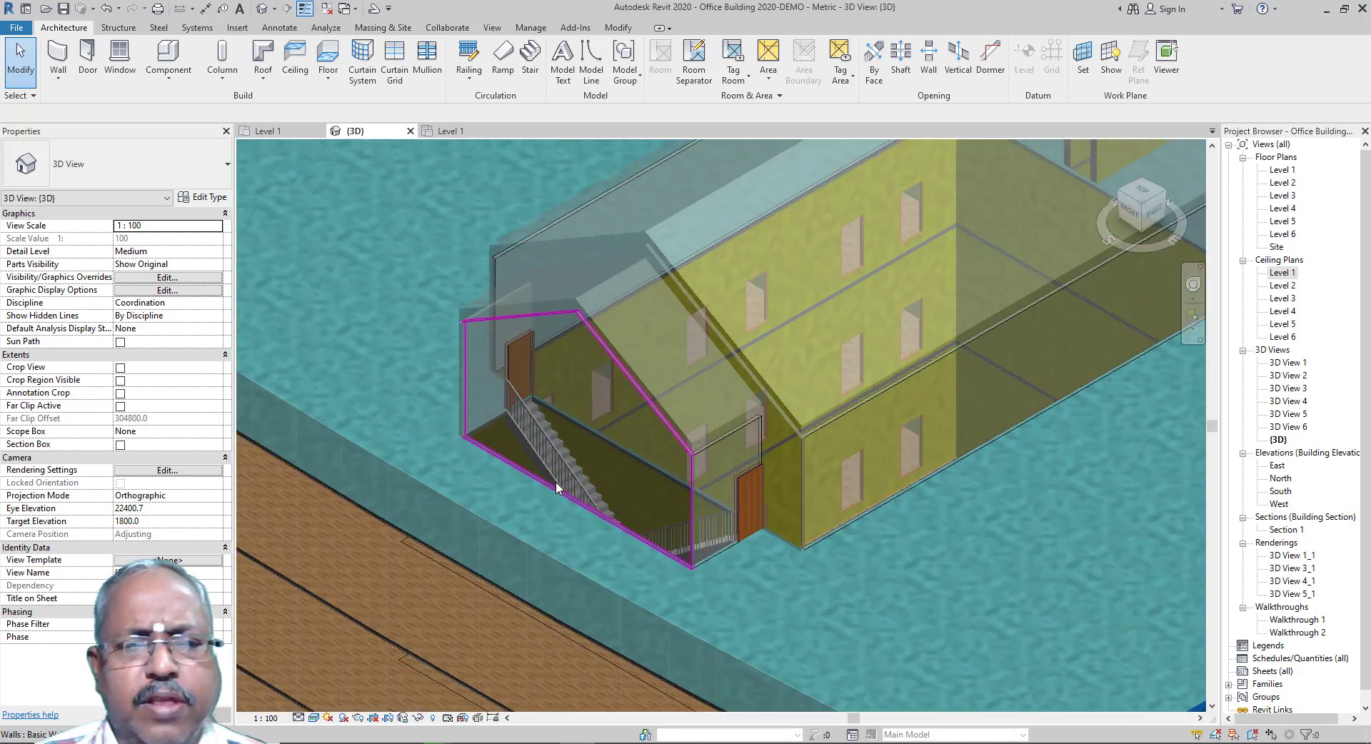
{"action": "scroll", "coordinate": [556, 482], "scroll_direction": "up", "scroll_amount": 5}
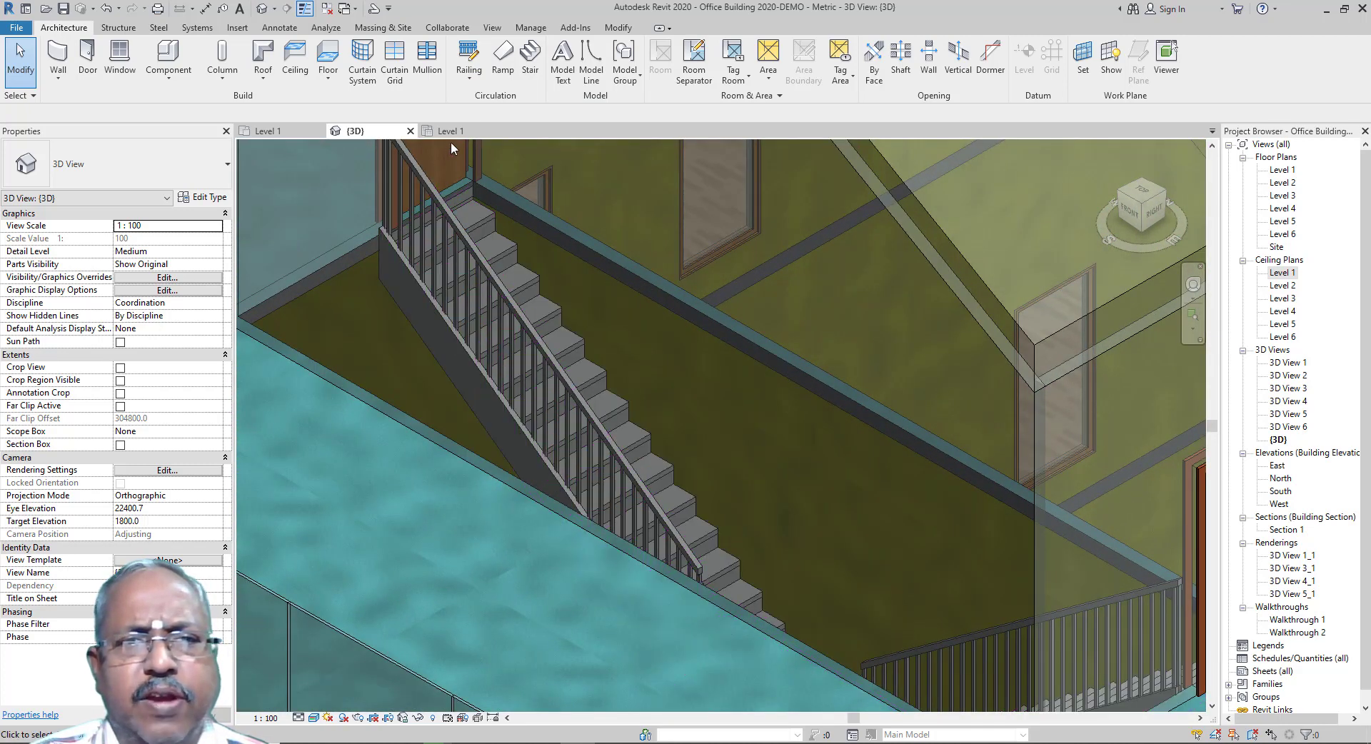
{"action": "left_click", "coordinate": [474, 85]}
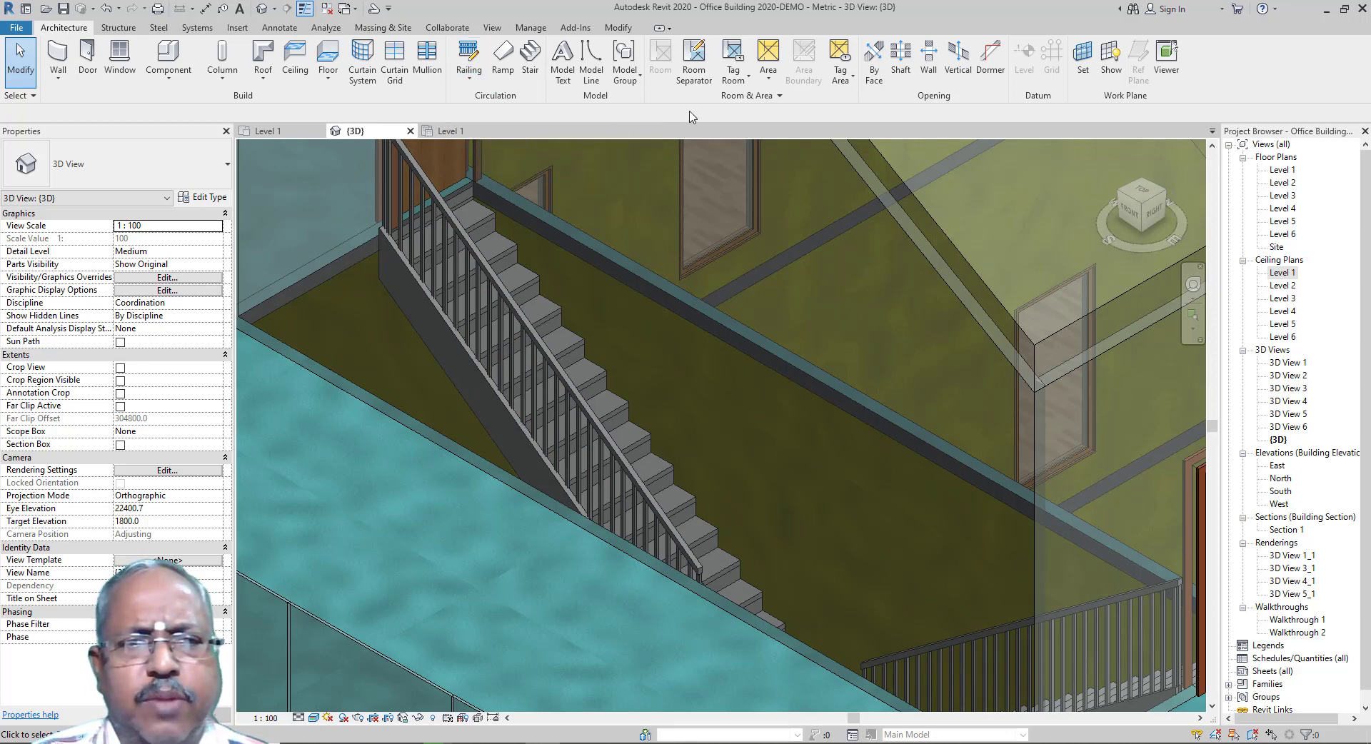
{"action": "left_click", "coordinate": [469, 74]}
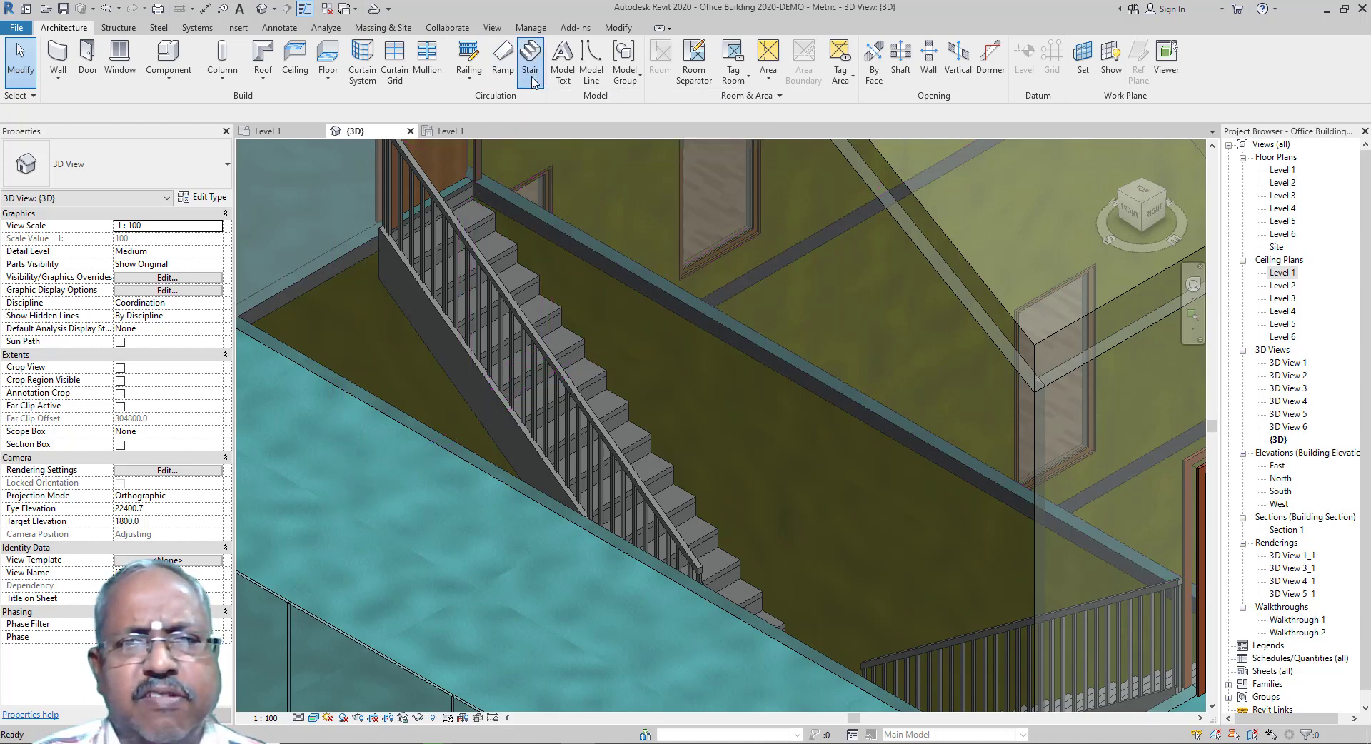
{"action": "left_click", "coordinate": [532, 83]}
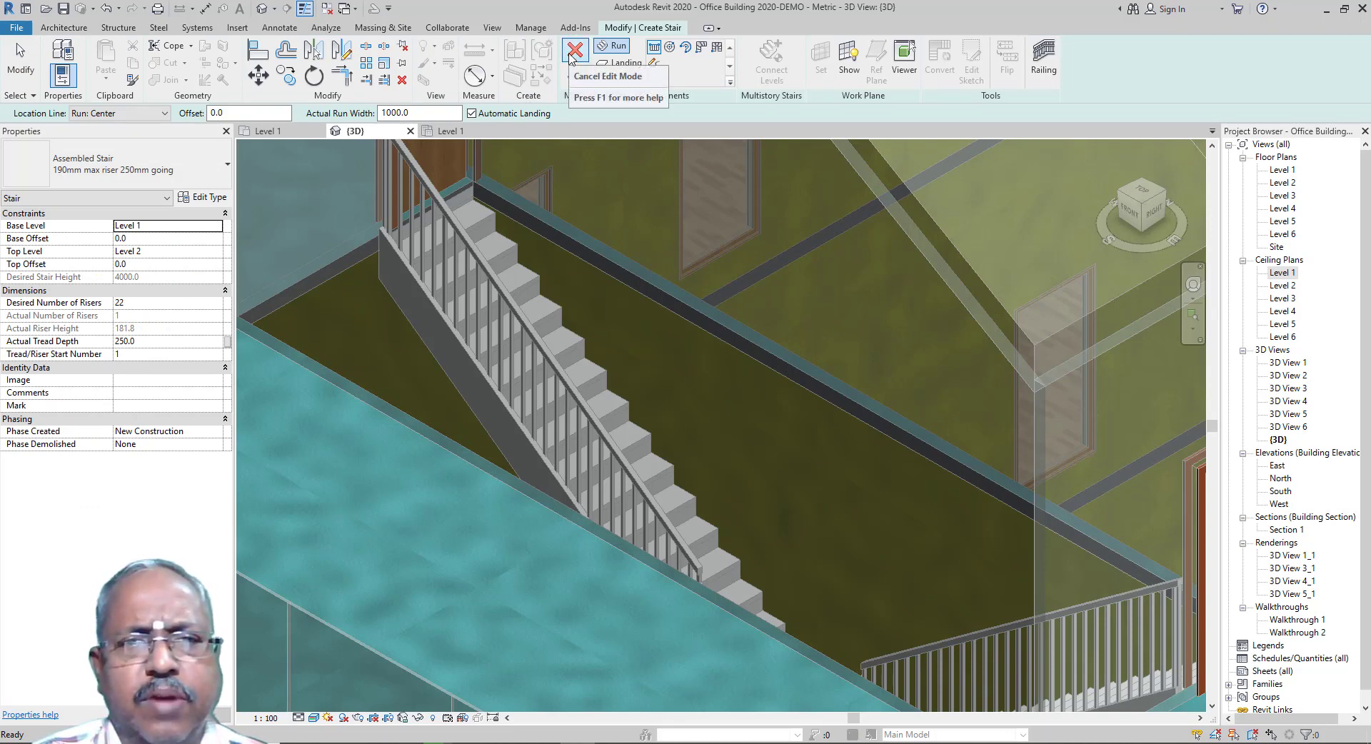
{"action": "left_click", "coordinate": [574, 51]}
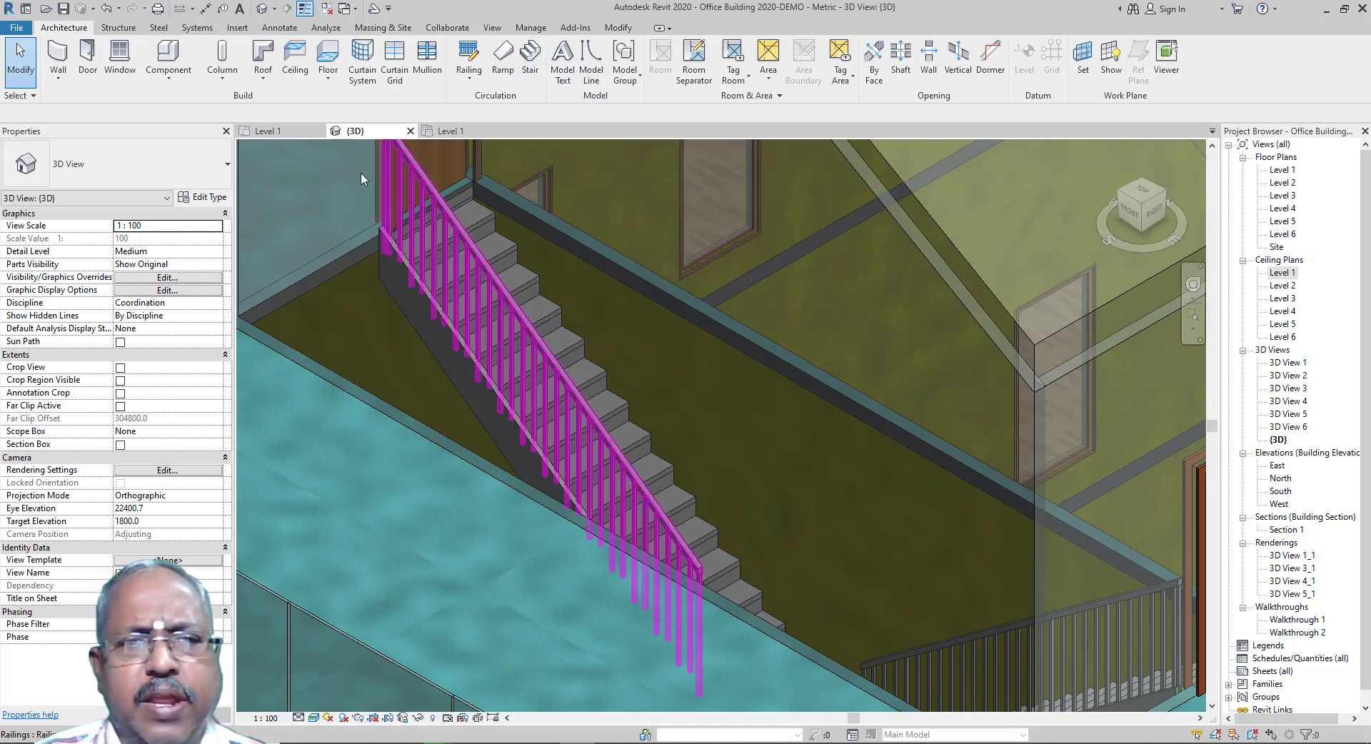
Step: Return to the Level 1 floor plan and adjust the zoom
{"action": "left_click", "coordinate": [269, 131]}
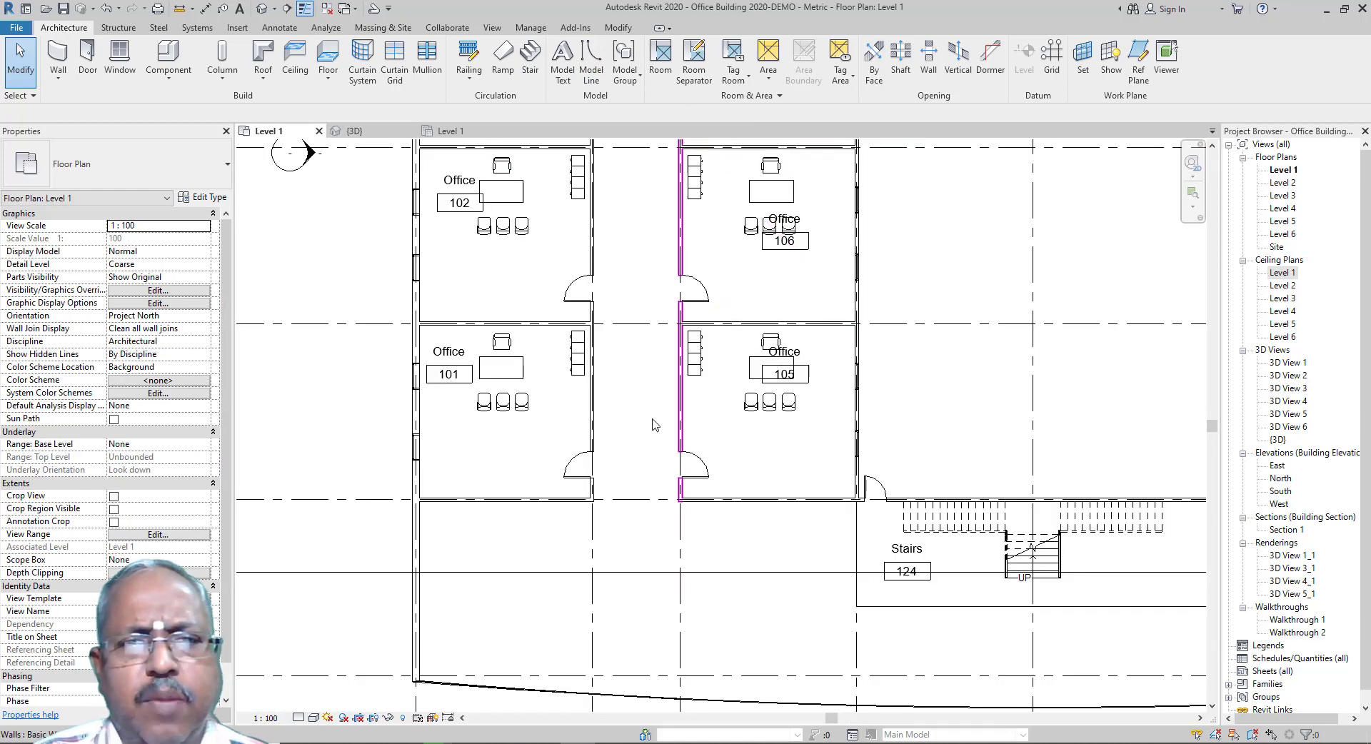
{"action": "scroll", "coordinate": [678, 207], "scroll_direction": "down", "scroll_amount": 3}
{"action": "scroll", "coordinate": [607, 250], "scroll_direction": "down", "scroll_amount": 3}
{"action": "scroll", "coordinate": [571, 269], "scroll_direction": "up", "scroll_amount": 3}
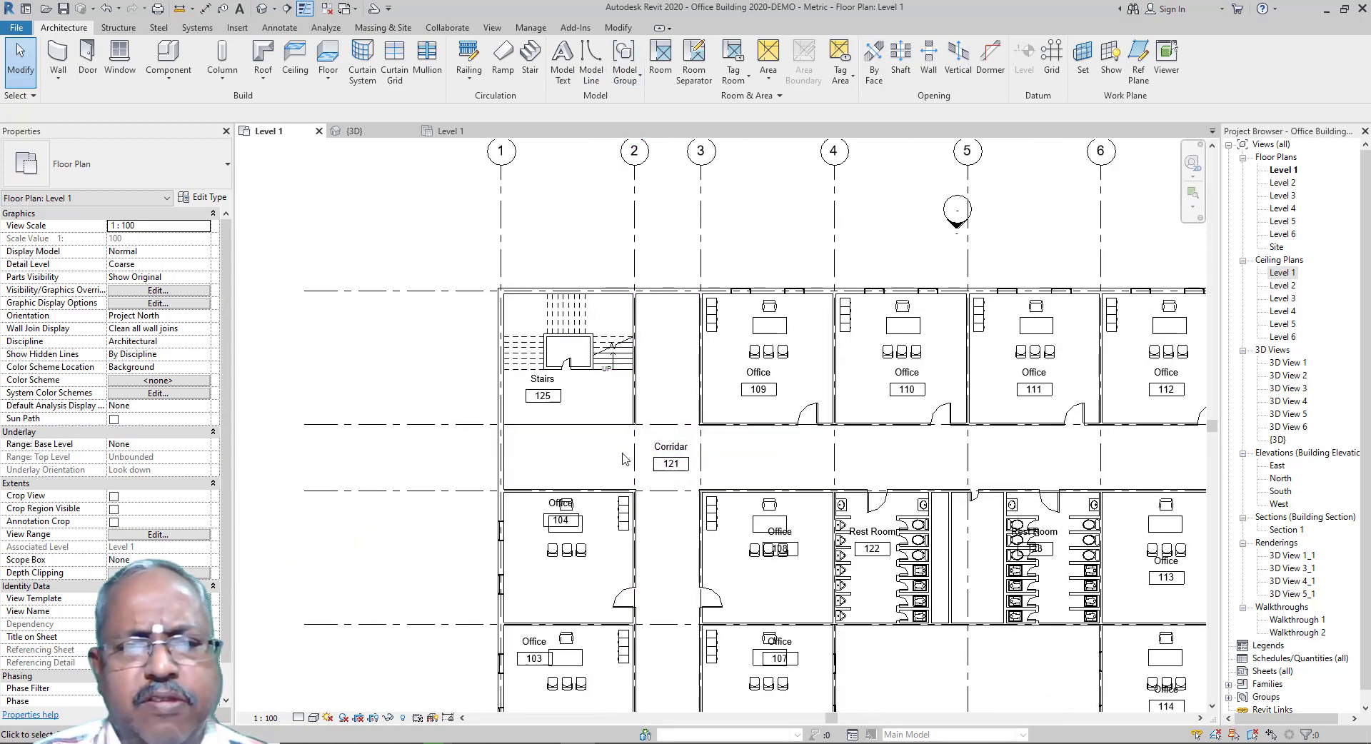
{"action": "scroll", "coordinate": [609, 464], "scroll_direction": "up", "scroll_amount": 1}
{"action": "scroll", "coordinate": [609, 464], "scroll_direction": "up", "scroll_amount": 1}
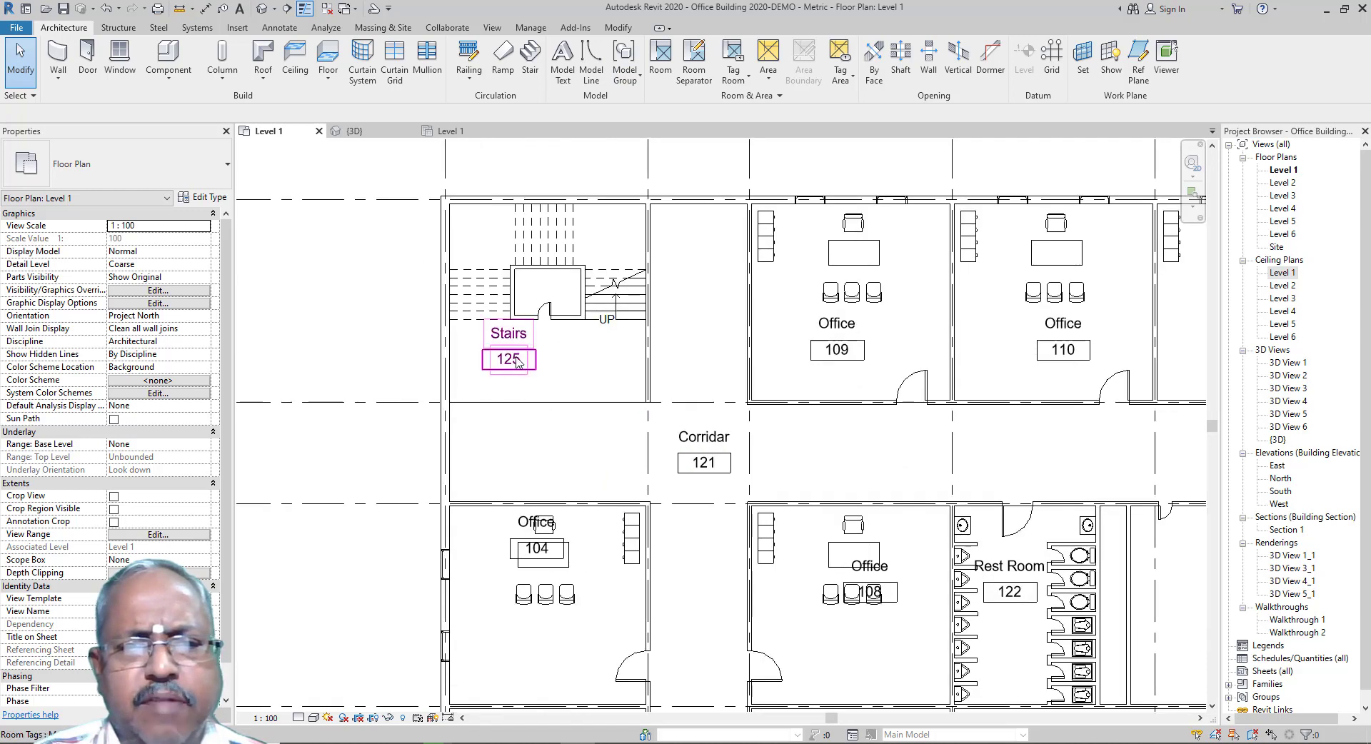
Step: Start the Room tool, then cancel it with Esc
{"action": "left_click", "coordinate": [661, 57]}
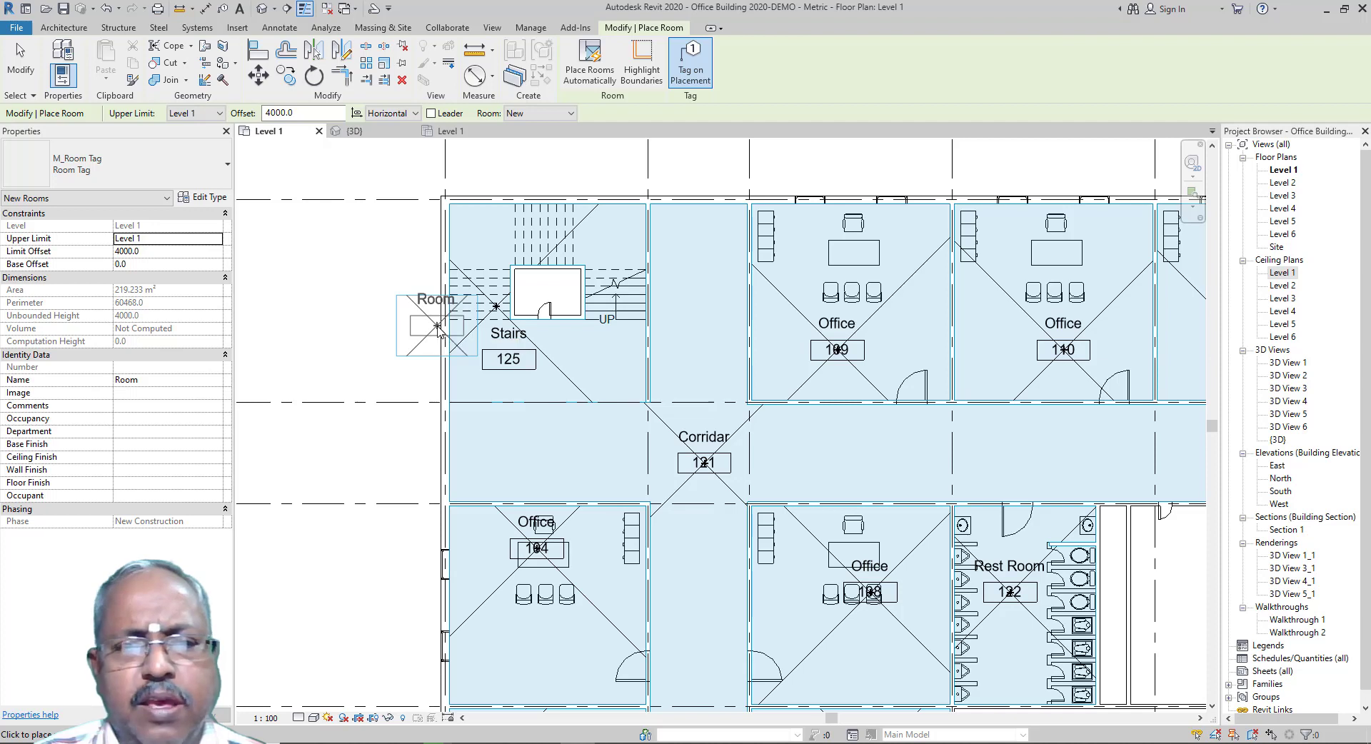
{"action": "scroll", "coordinate": [437, 327], "scroll_direction": "down", "scroll_amount": 1}
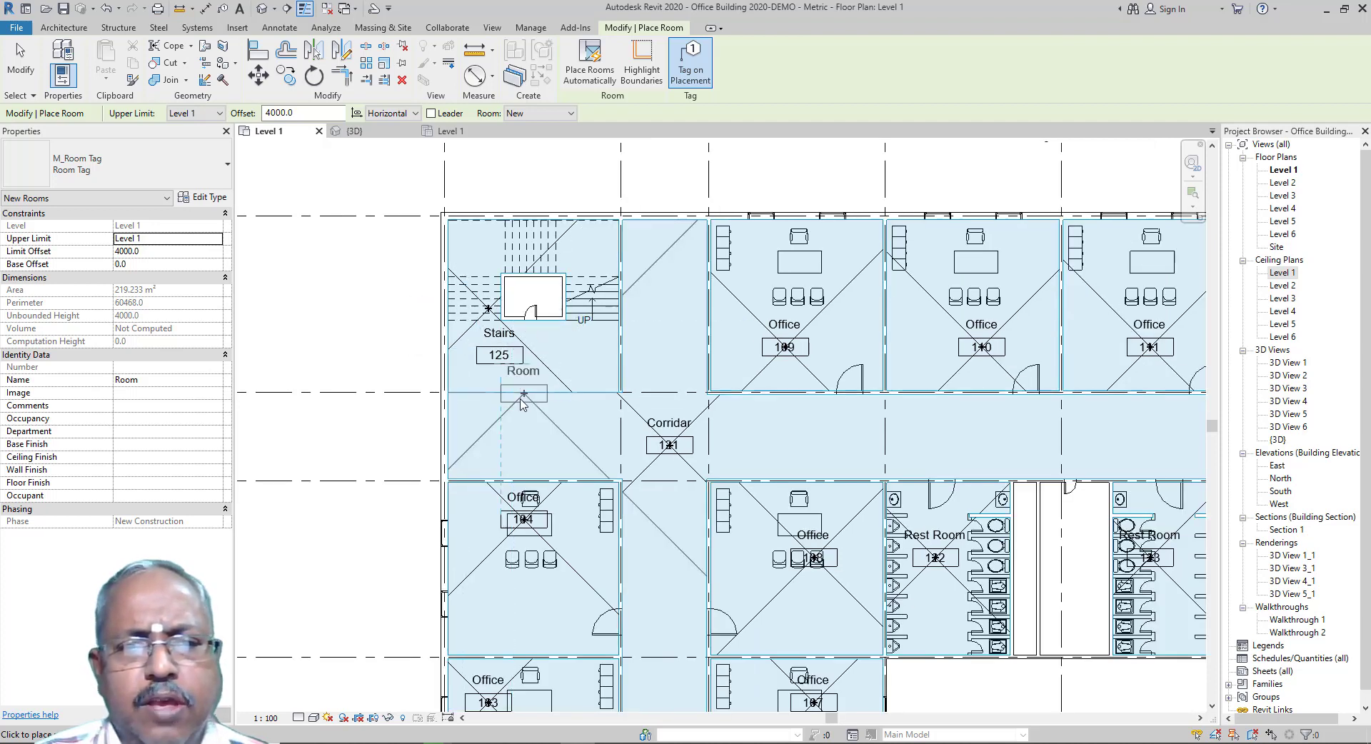
{"action": "scroll", "coordinate": [631, 457], "scroll_direction": "up", "scroll_amount": 2}
{"action": "scroll", "coordinate": [633, 461], "scroll_direction": "up", "scroll_amount": 1}
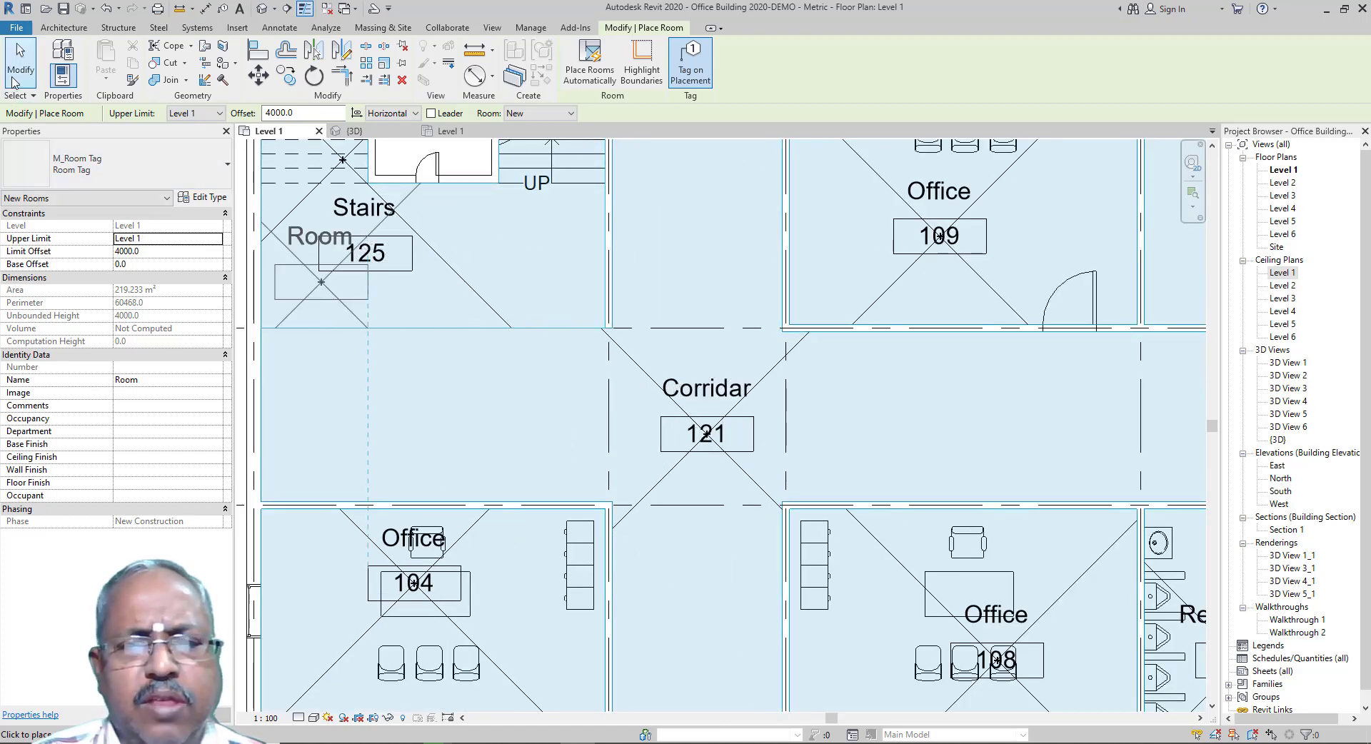
{"action": "key", "text": "Escape"}
{"action": "key", "text": "Escape"}
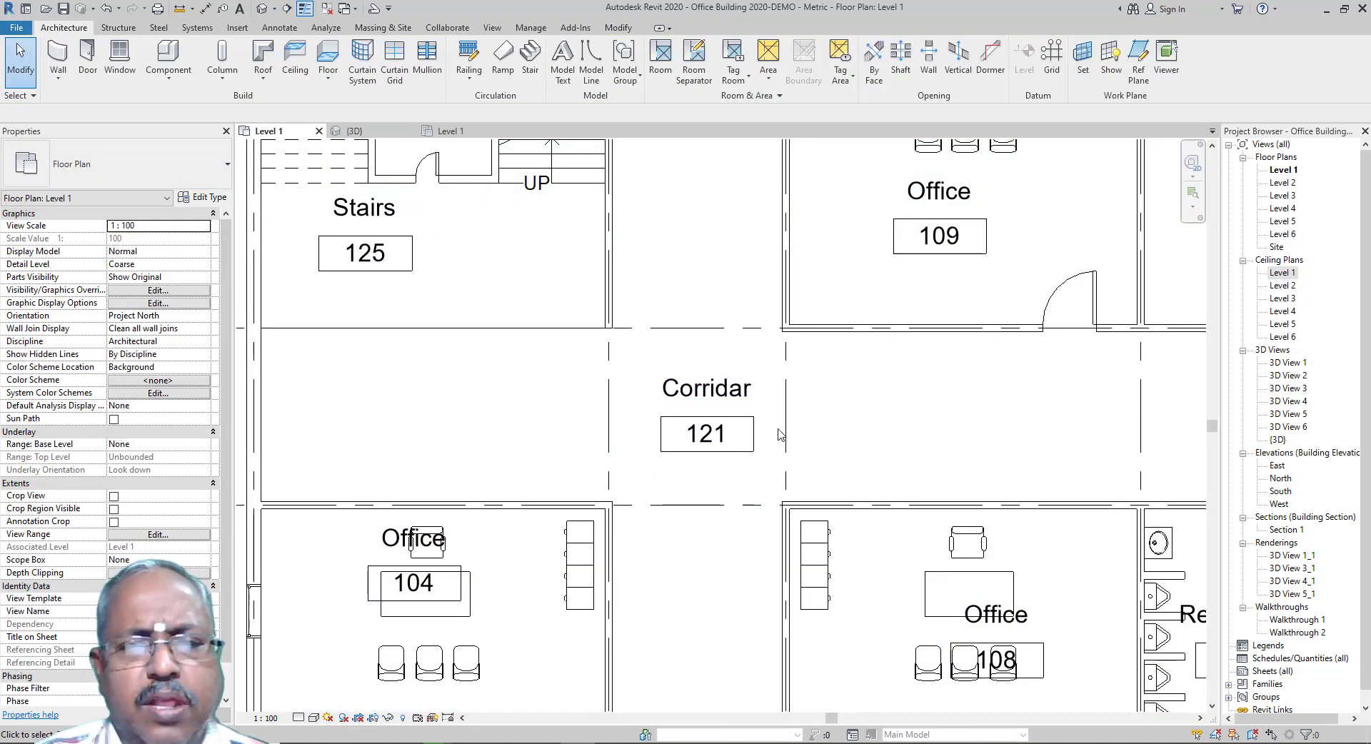
Step: Place a room left of Stairs 125, undo it, and exit room placement
{"action": "scroll", "coordinate": [778, 433], "scroll_direction": "down", "scroll_amount": 1}
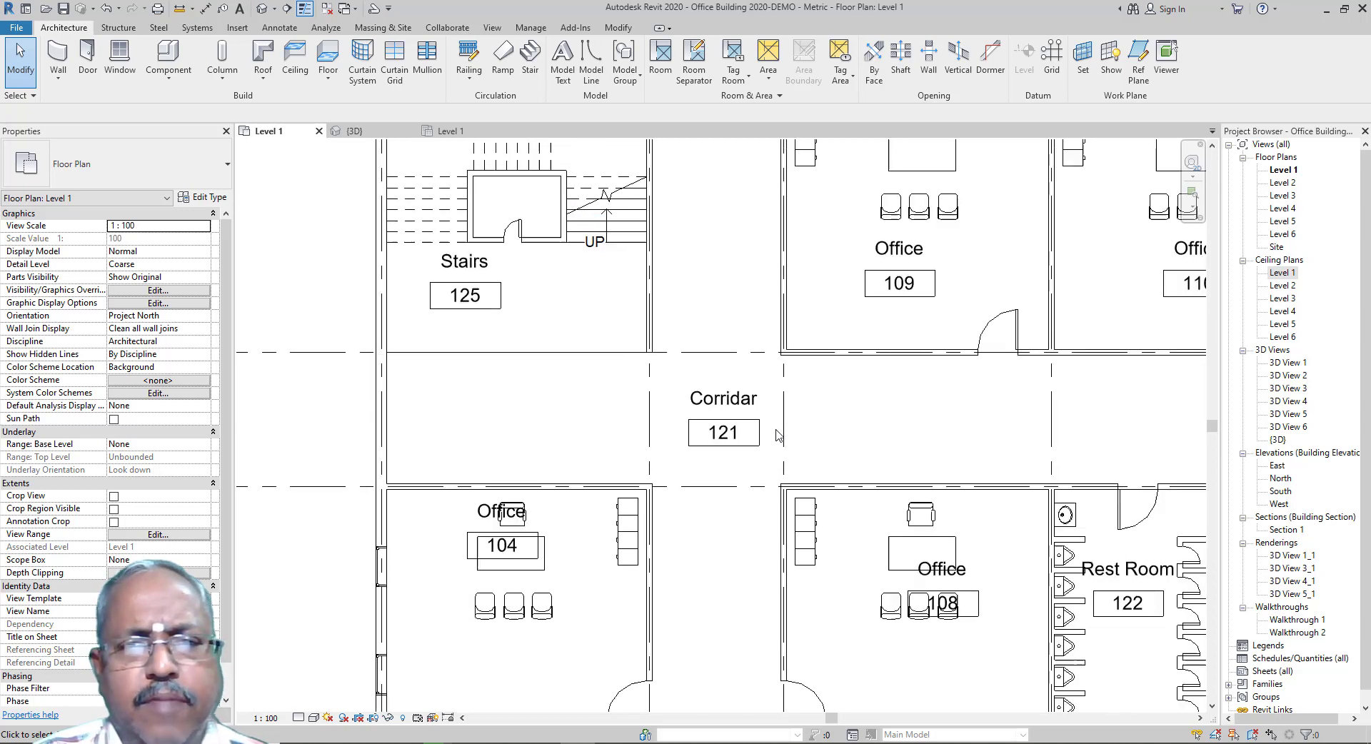
{"action": "scroll", "coordinate": [778, 434], "scroll_direction": "down", "scroll_amount": 1}
{"action": "left_click", "coordinate": [655, 79]}
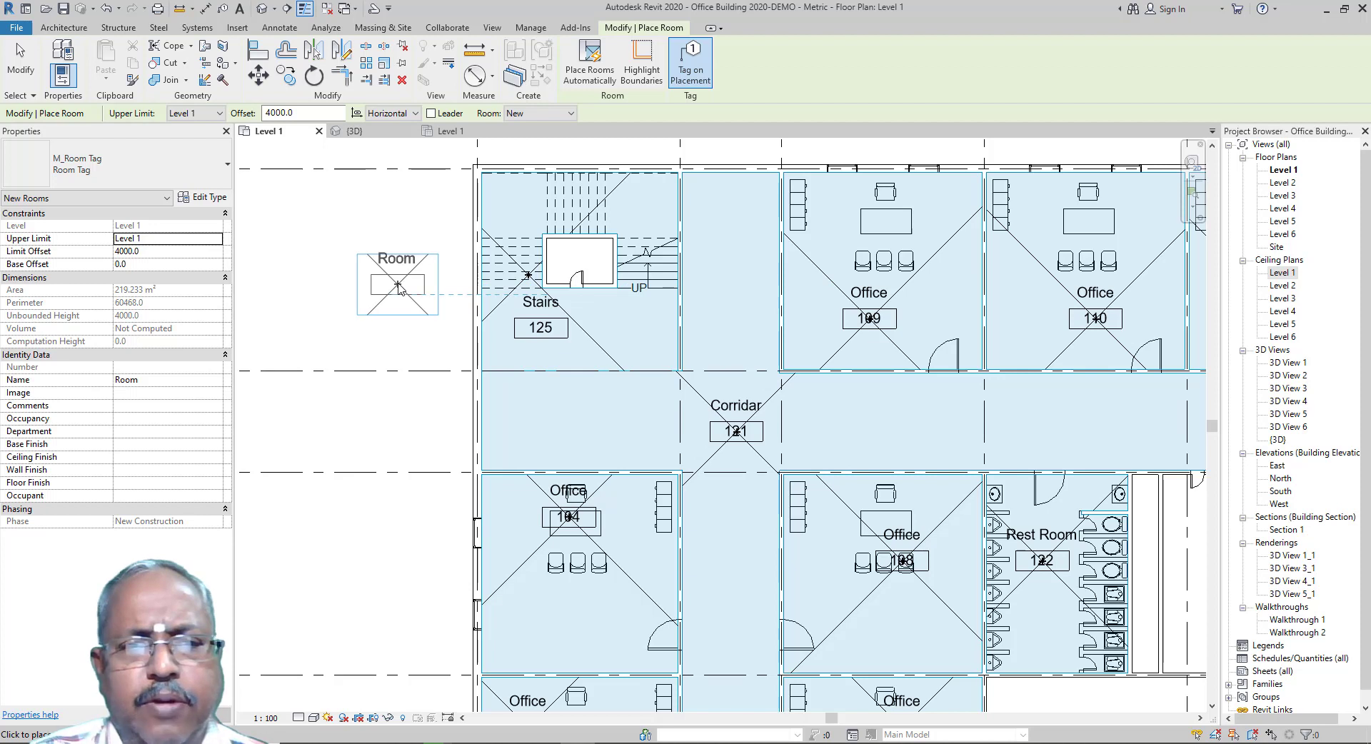
{"action": "left_click", "coordinate": [398, 285]}
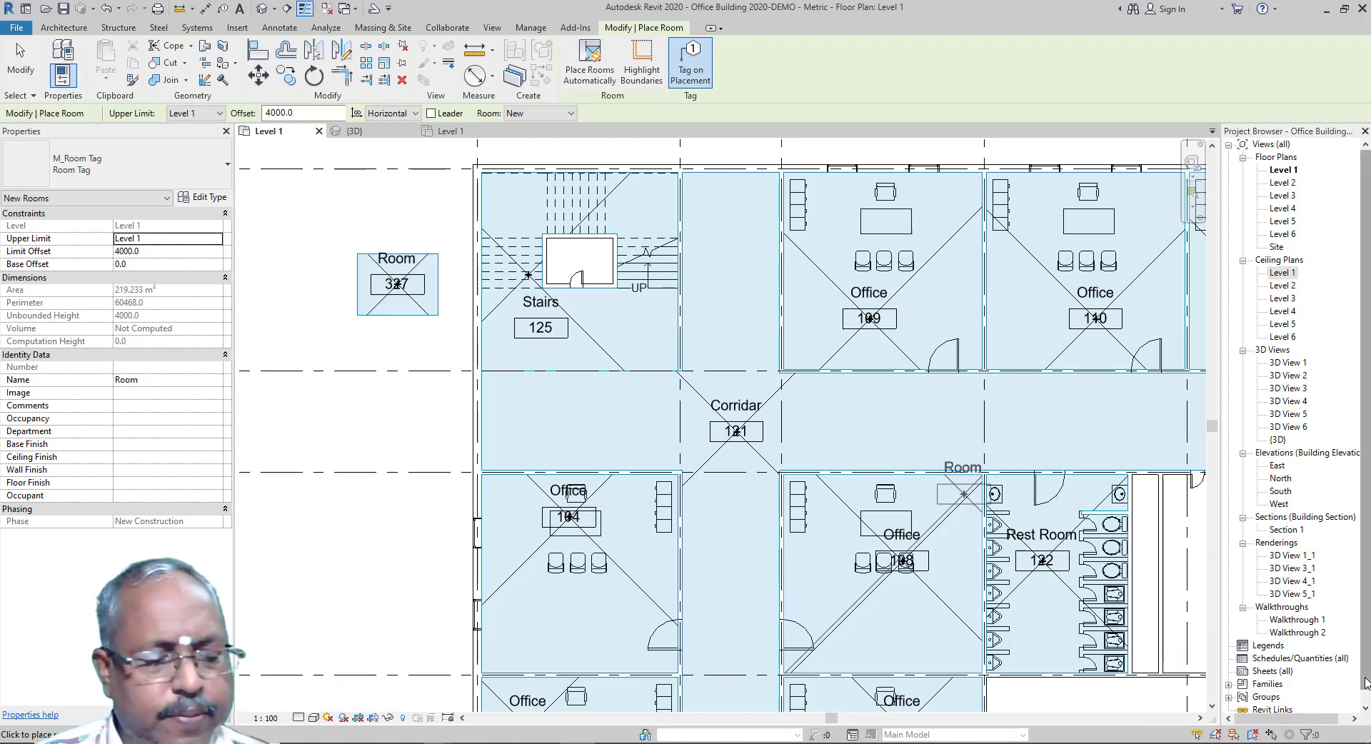
{"action": "key", "text": "ctrl+z"}
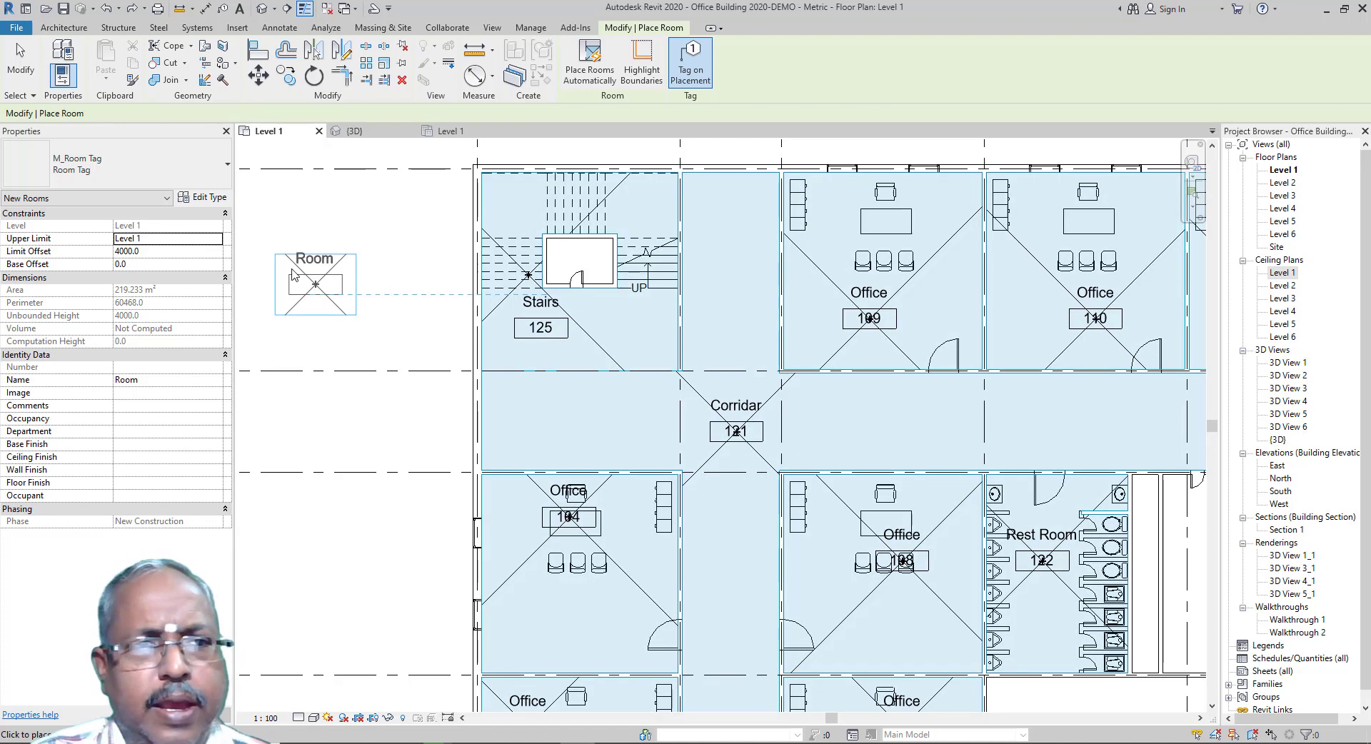
{"action": "left_click", "coordinate": [10, 66]}
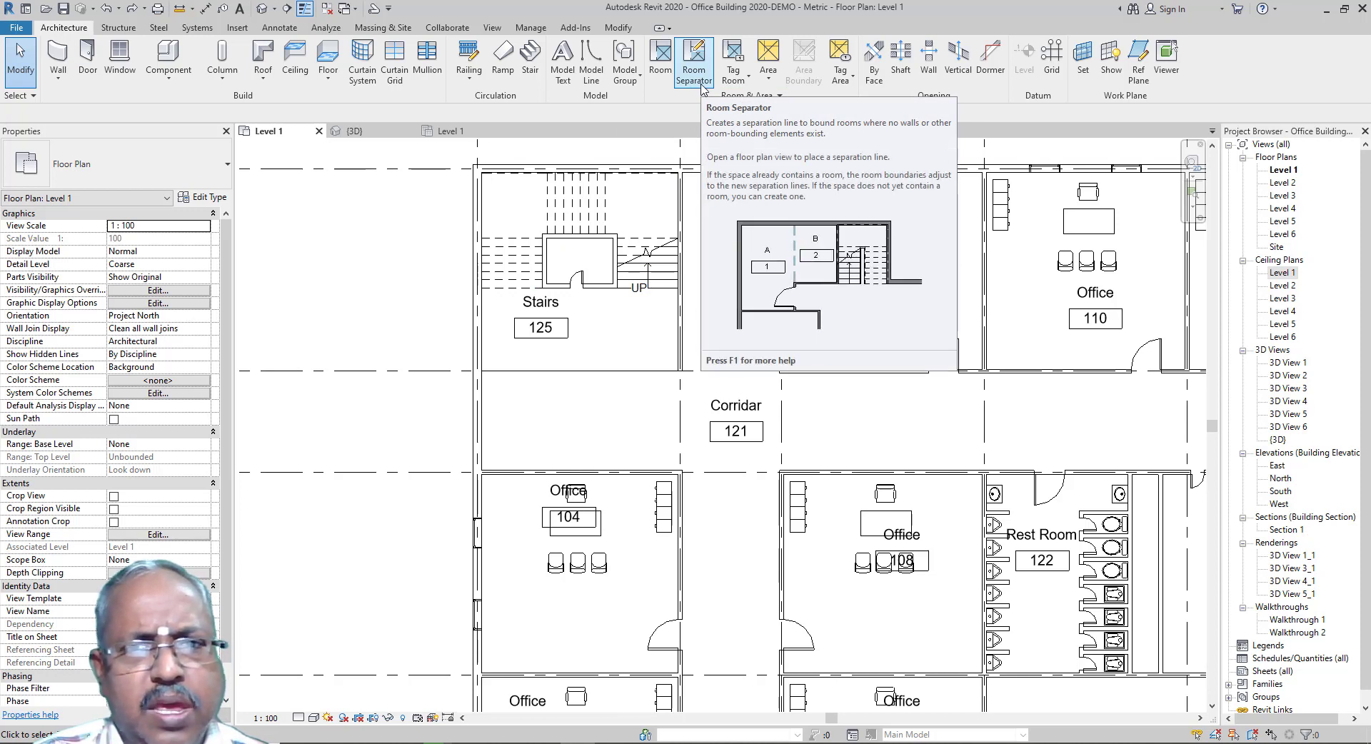
{"action": "left_click", "coordinate": [696, 72]}
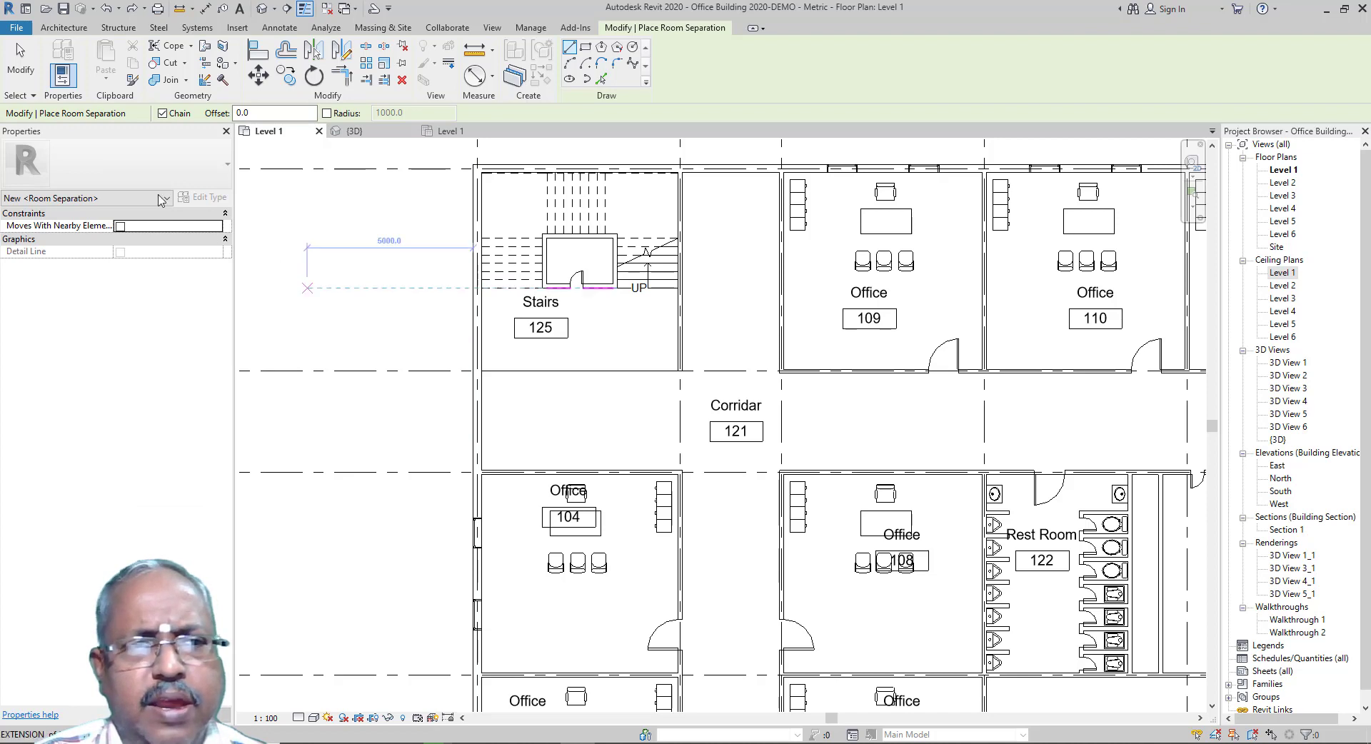
{"action": "left_click", "coordinate": [27, 84]}
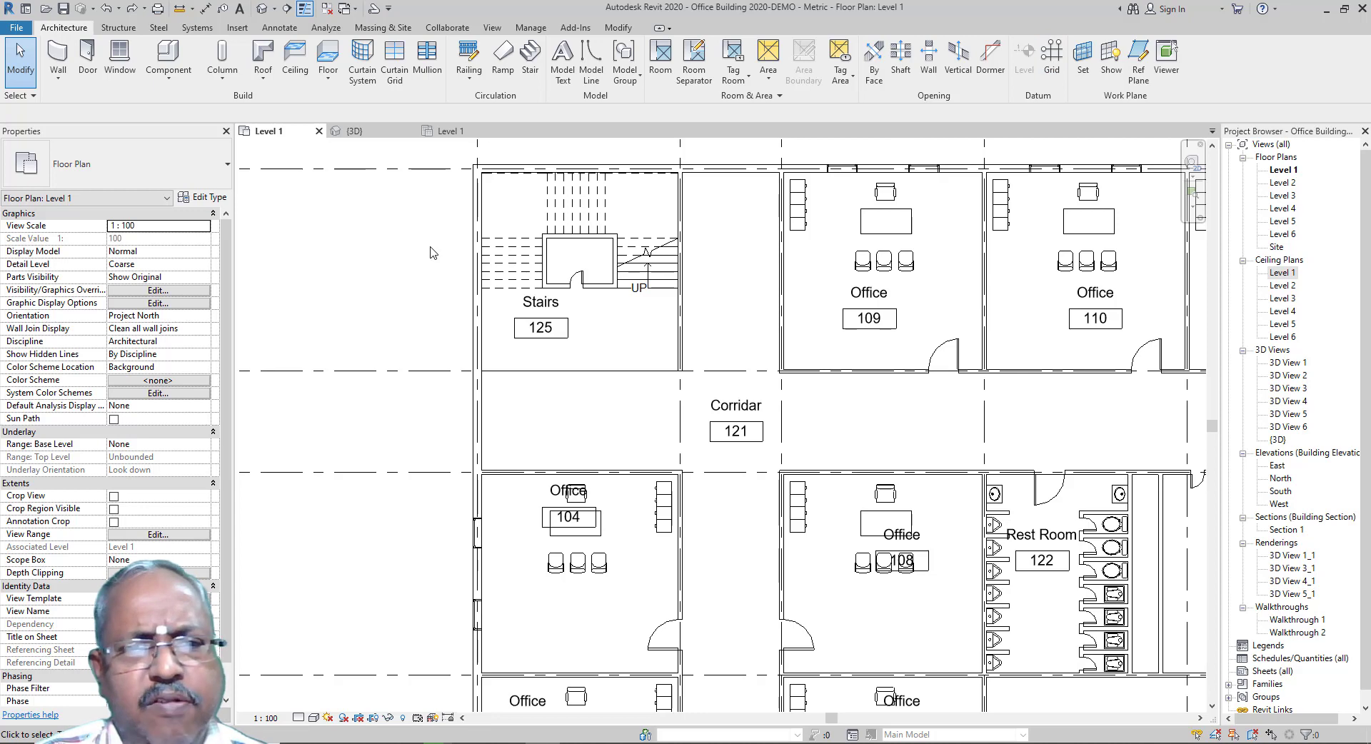
{"action": "scroll", "coordinate": [429, 261], "scroll_direction": "down", "scroll_amount": 3}
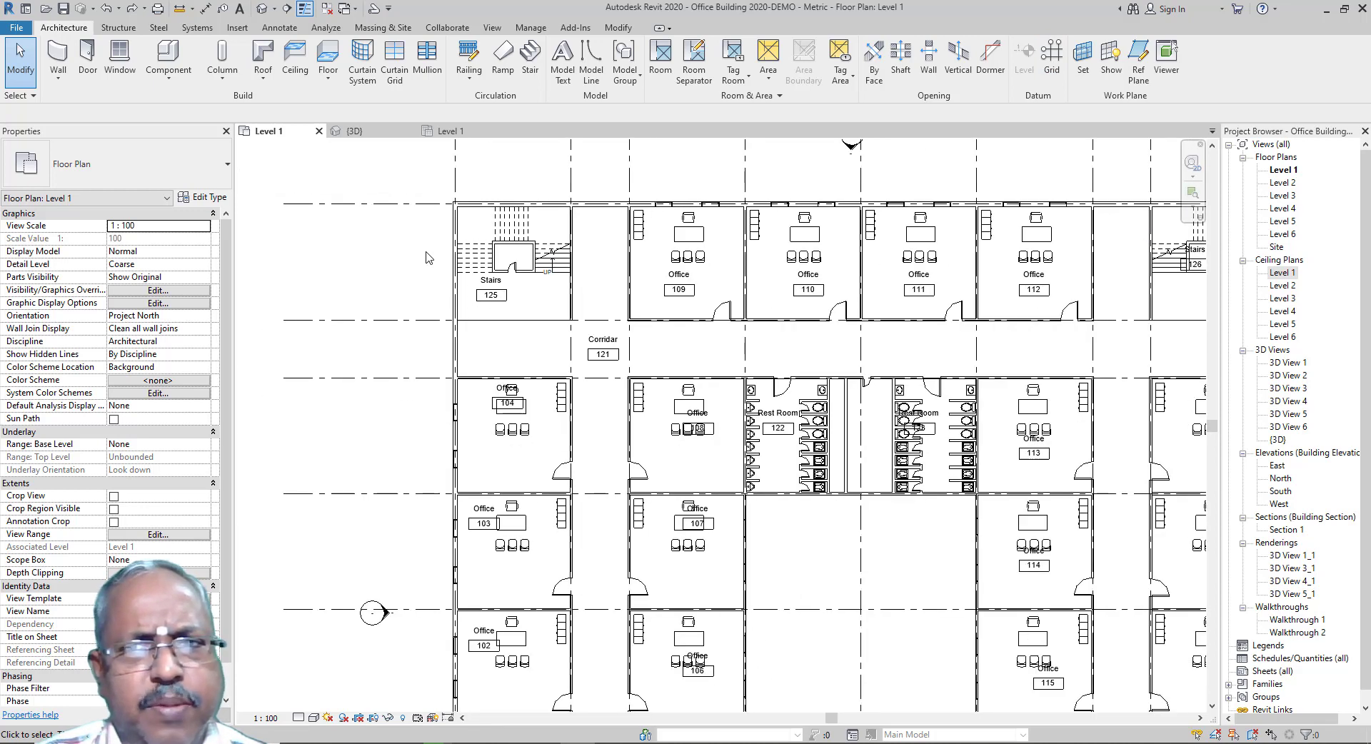
{"action": "scroll", "coordinate": [429, 259], "scroll_direction": "down", "scroll_amount": 2}
{"action": "scroll", "coordinate": [650, 304], "scroll_direction": "down", "scroll_amount": 2}
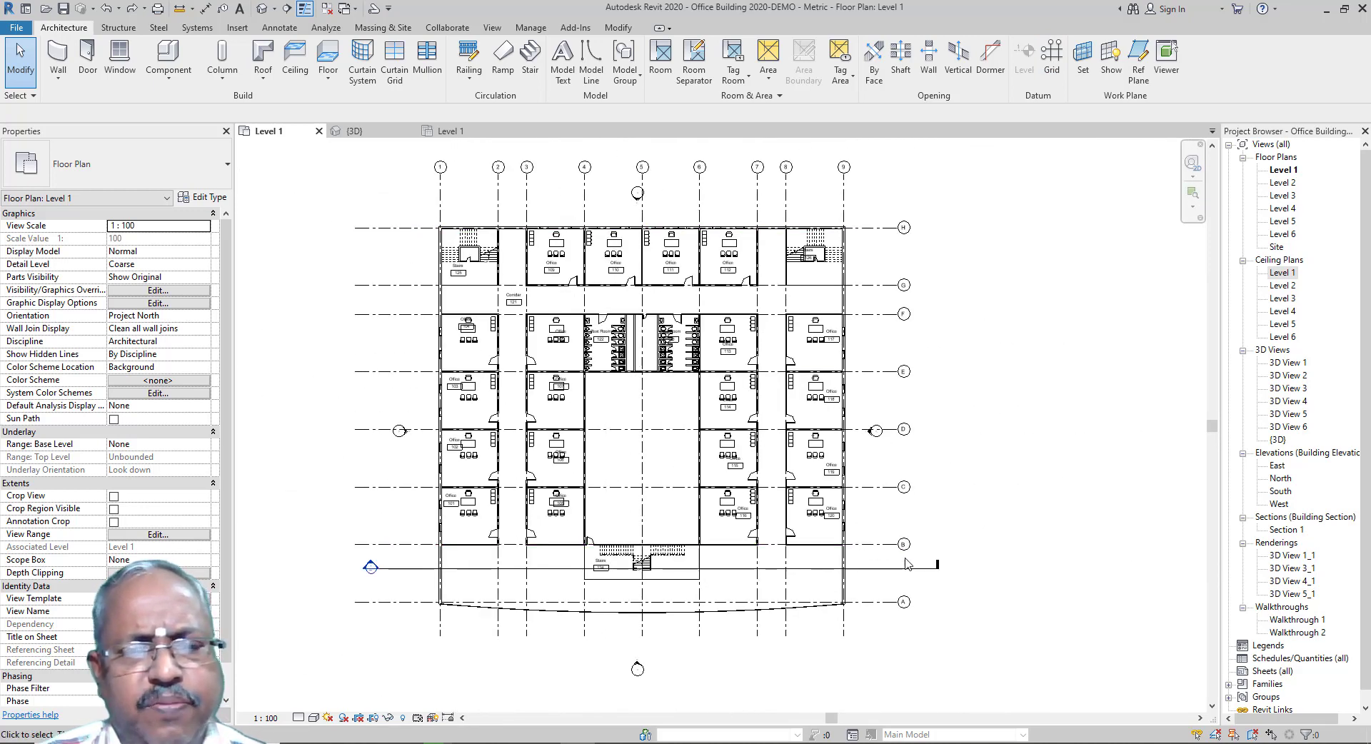
{"action": "scroll", "coordinate": [905, 565], "scroll_direction": "up", "scroll_amount": 2}
{"action": "scroll", "coordinate": [906, 559], "scroll_direction": "up", "scroll_amount": 2}
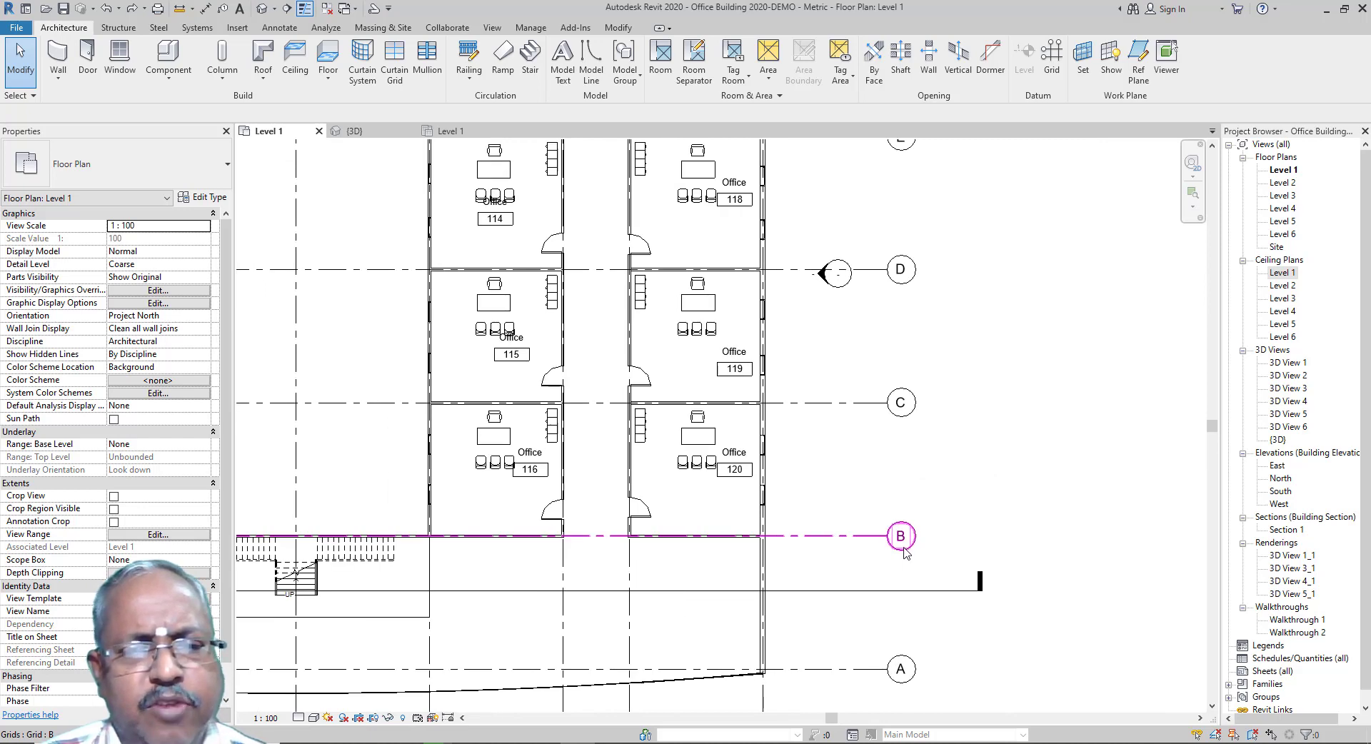
{"action": "scroll", "coordinate": [904, 551], "scroll_direction": "down", "scroll_amount": 2}
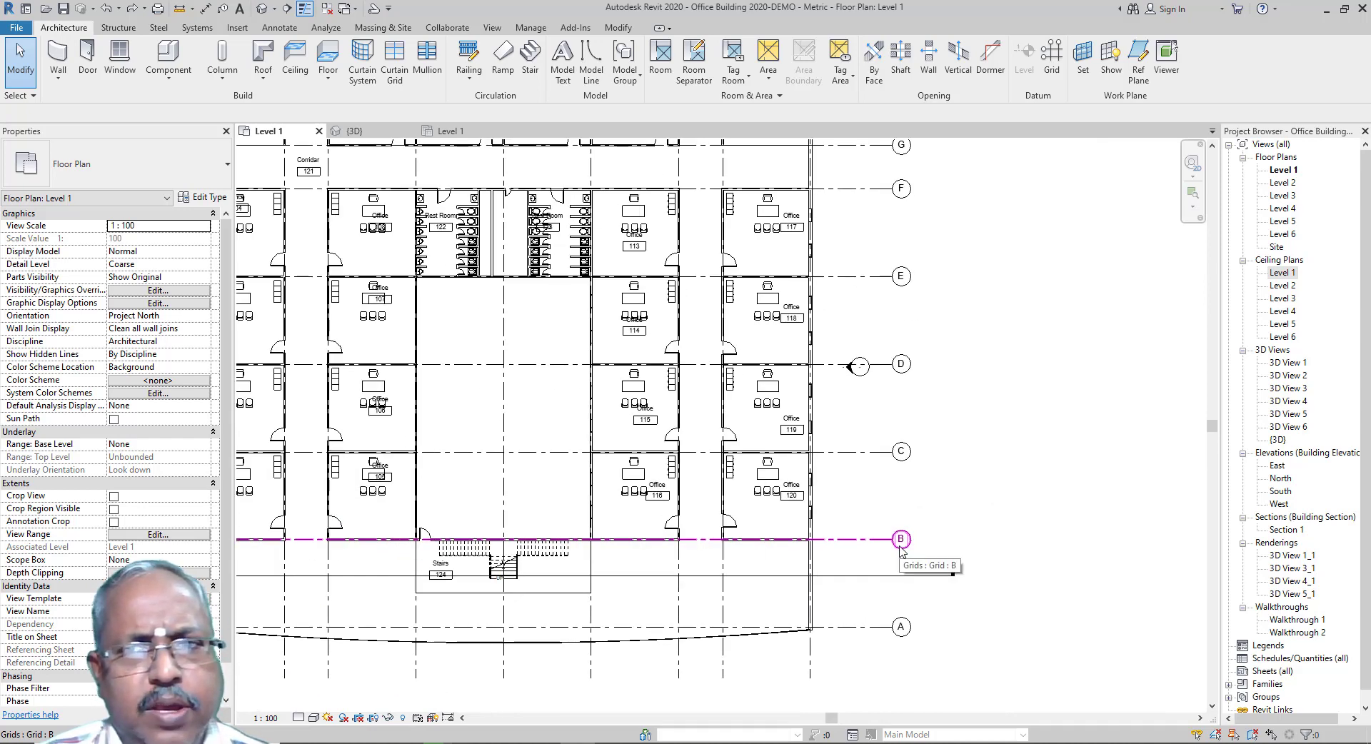
Step: Open the East elevation and select Level 6 to check its 16000 height
{"action": "double_click", "coordinate": [1278, 466]}
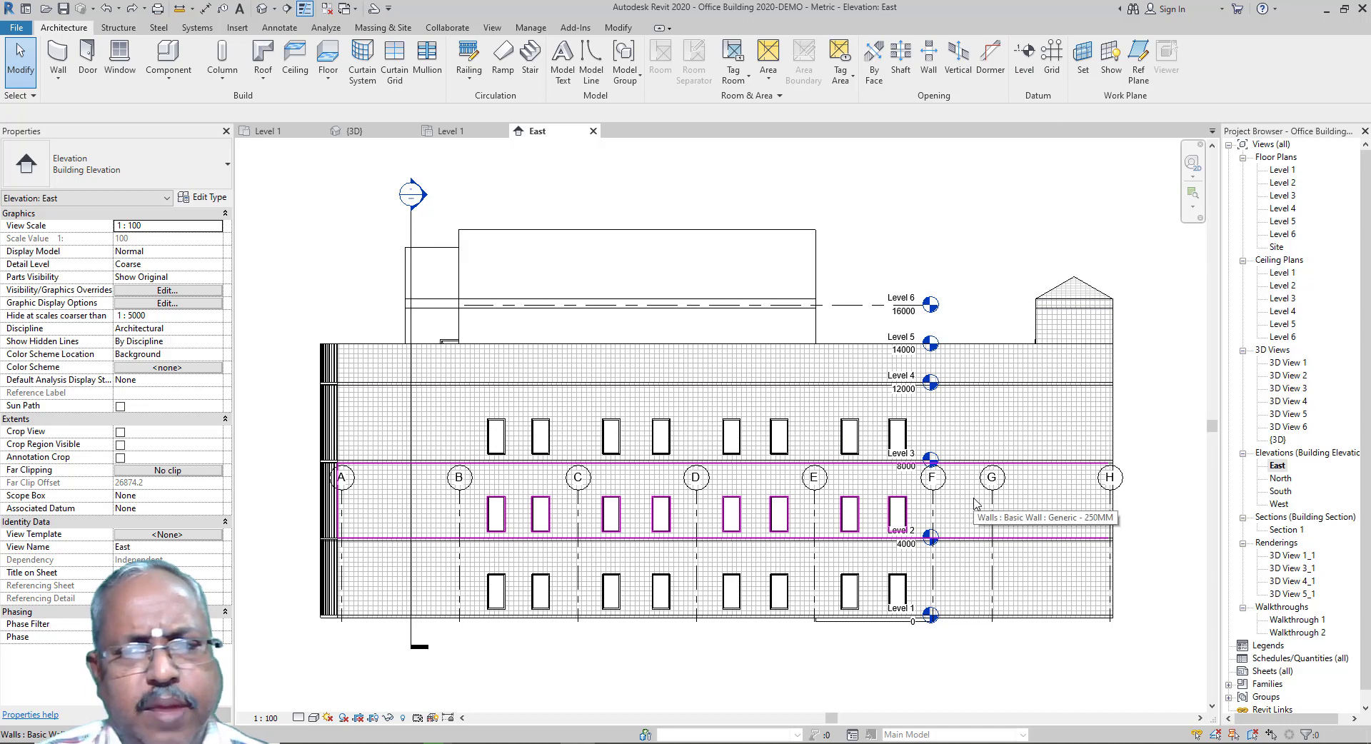
{"action": "scroll", "coordinate": [901, 295], "scroll_direction": "up", "scroll_amount": 3}
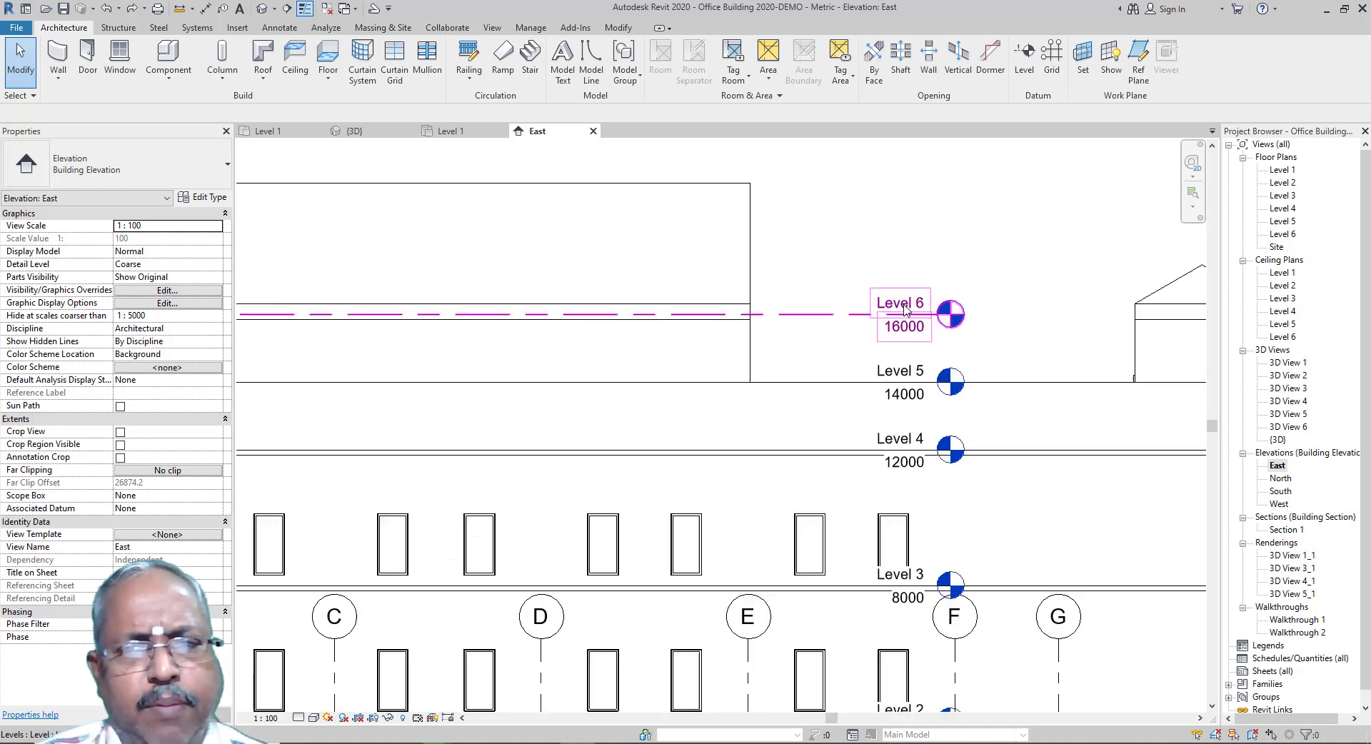
{"action": "left_click", "coordinate": [848, 319]}
{"action": "scroll", "coordinate": [646, 304], "scroll_direction": "down", "scroll_amount": 4}
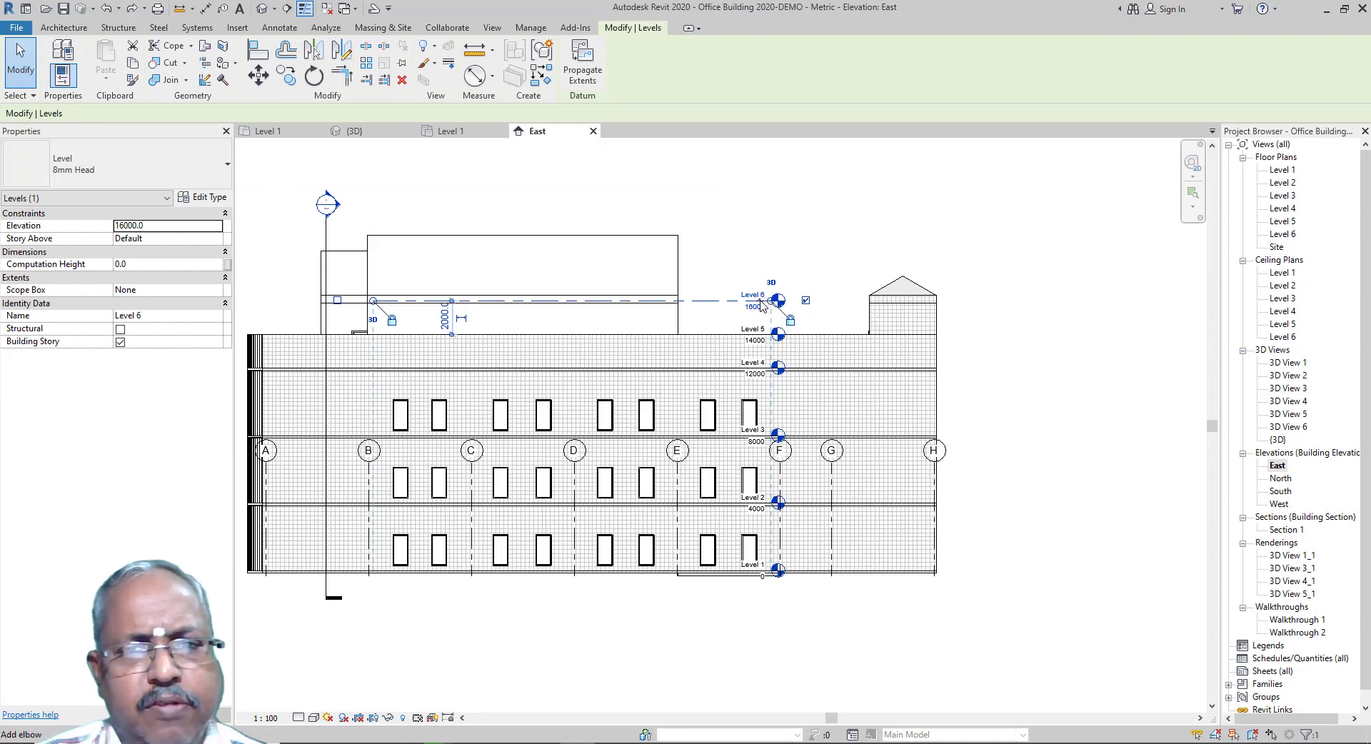
{"action": "scroll", "coordinate": [763, 319], "scroll_direction": "up", "scroll_amount": 2}
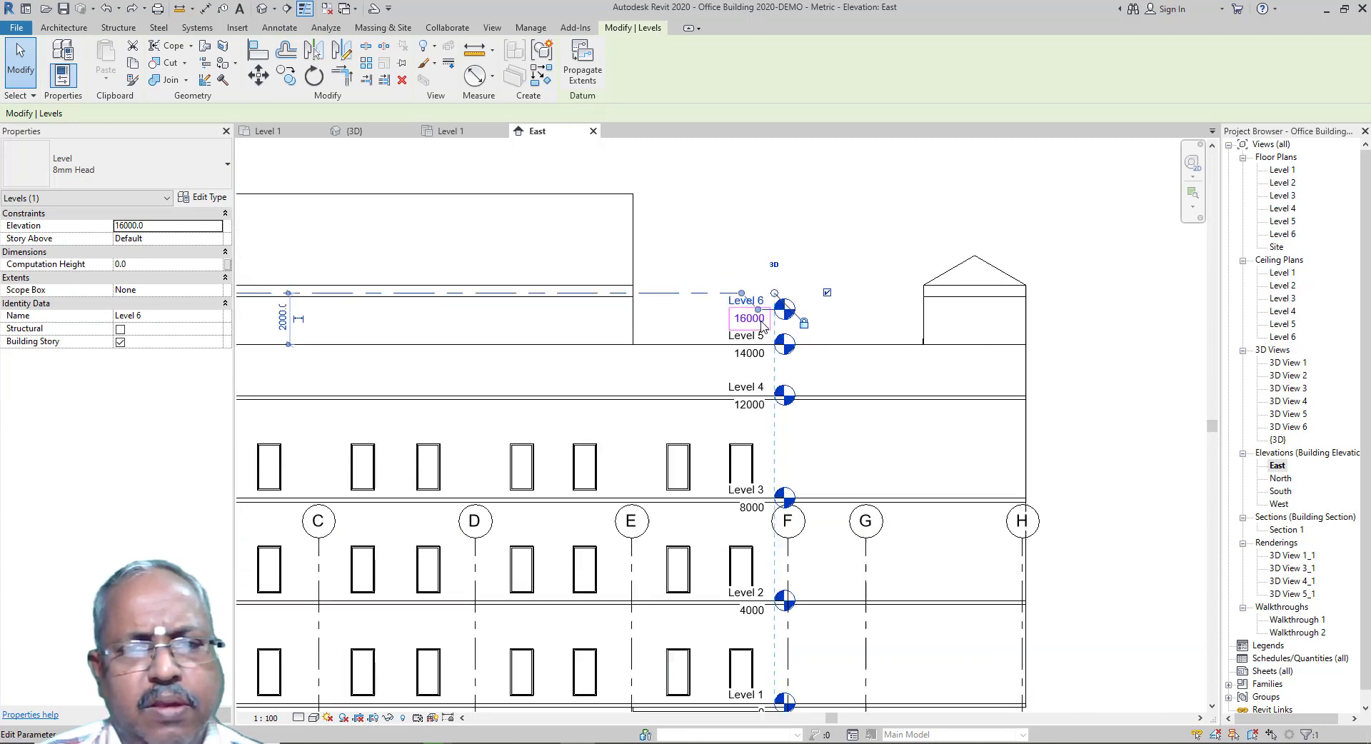
{"action": "scroll", "coordinate": [763, 325], "scroll_direction": "up", "scroll_amount": 2}
{"action": "key", "text": "Escape"}
Step: Check Level 5 at 14000, zoom out, and switch to the Level 1 floor plan
{"action": "left_click", "coordinate": [764, 380]}
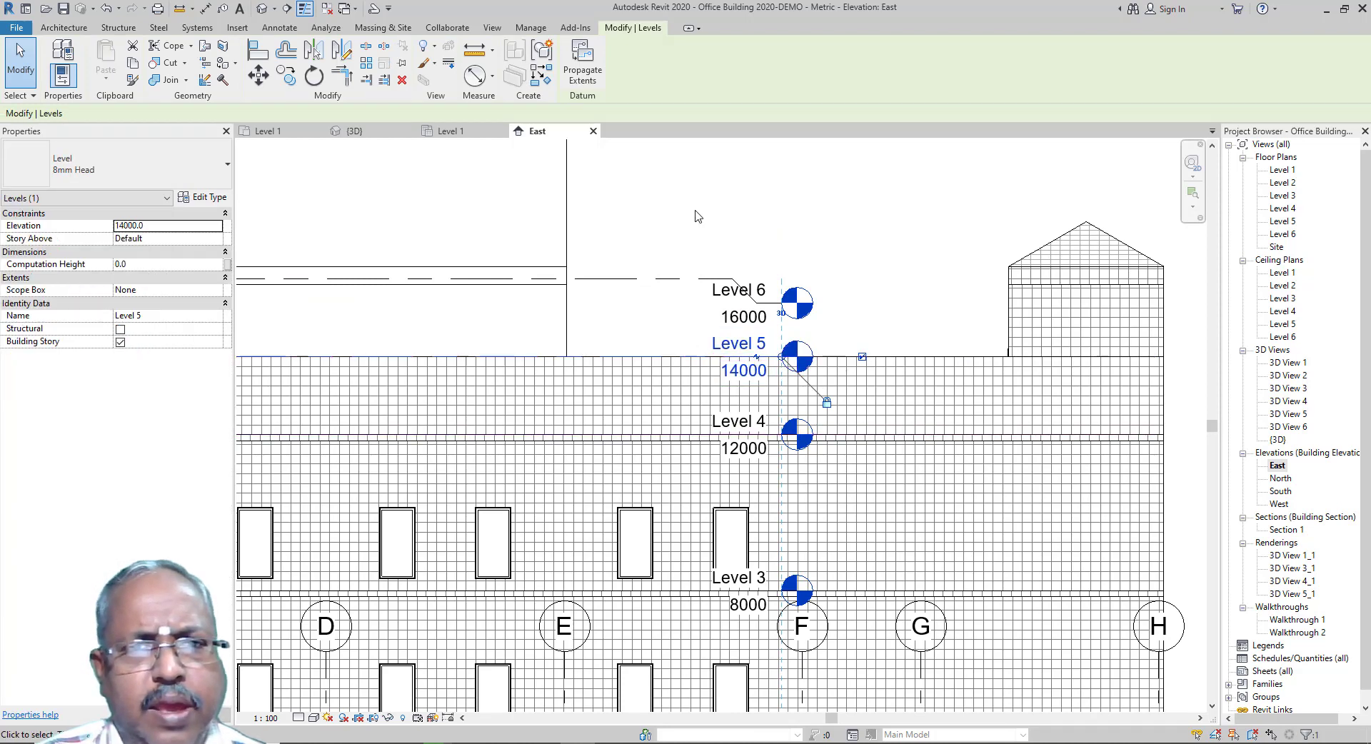
{"action": "left_click", "coordinate": [698, 216]}
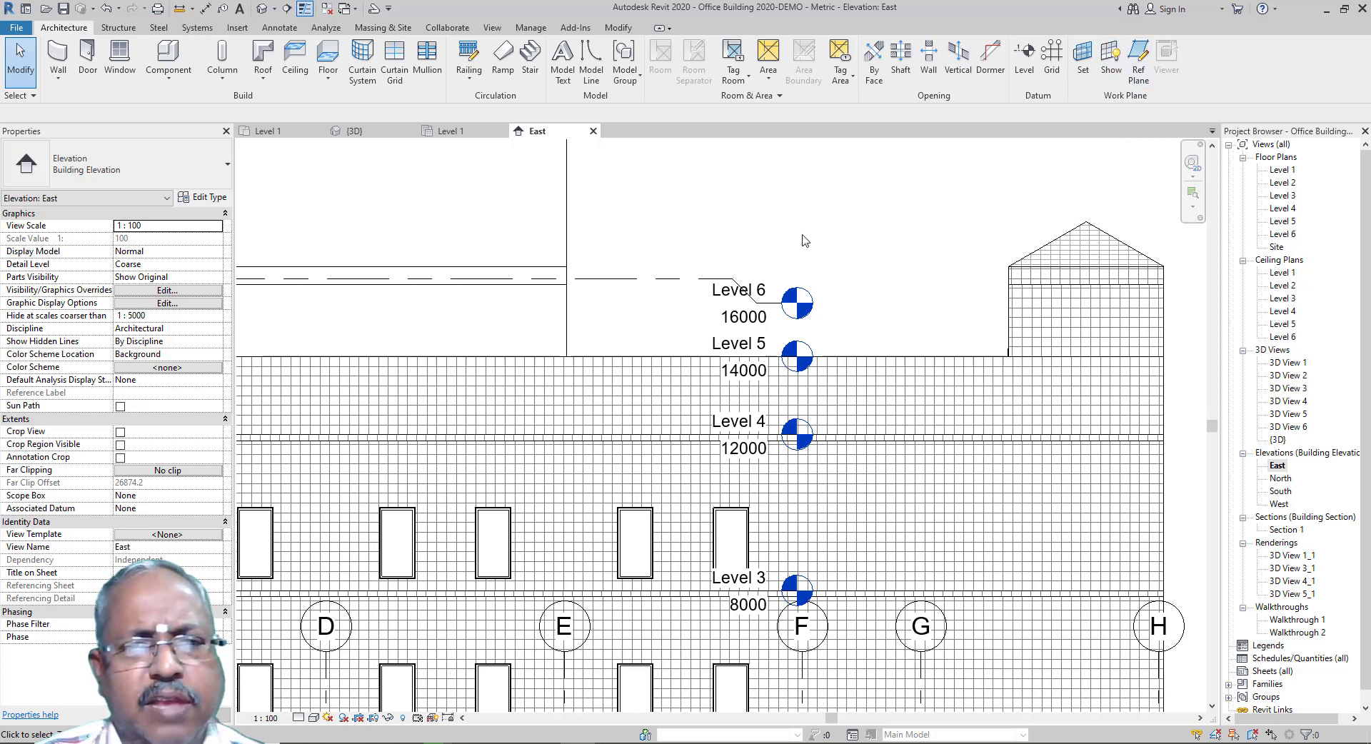
{"action": "scroll", "coordinate": [832, 275], "scroll_direction": "down", "scroll_amount": 1}
{"action": "scroll", "coordinate": [832, 275], "scroll_direction": "down", "scroll_amount": 1}
{"action": "scroll", "coordinate": [832, 275], "scroll_direction": "down", "scroll_amount": 2}
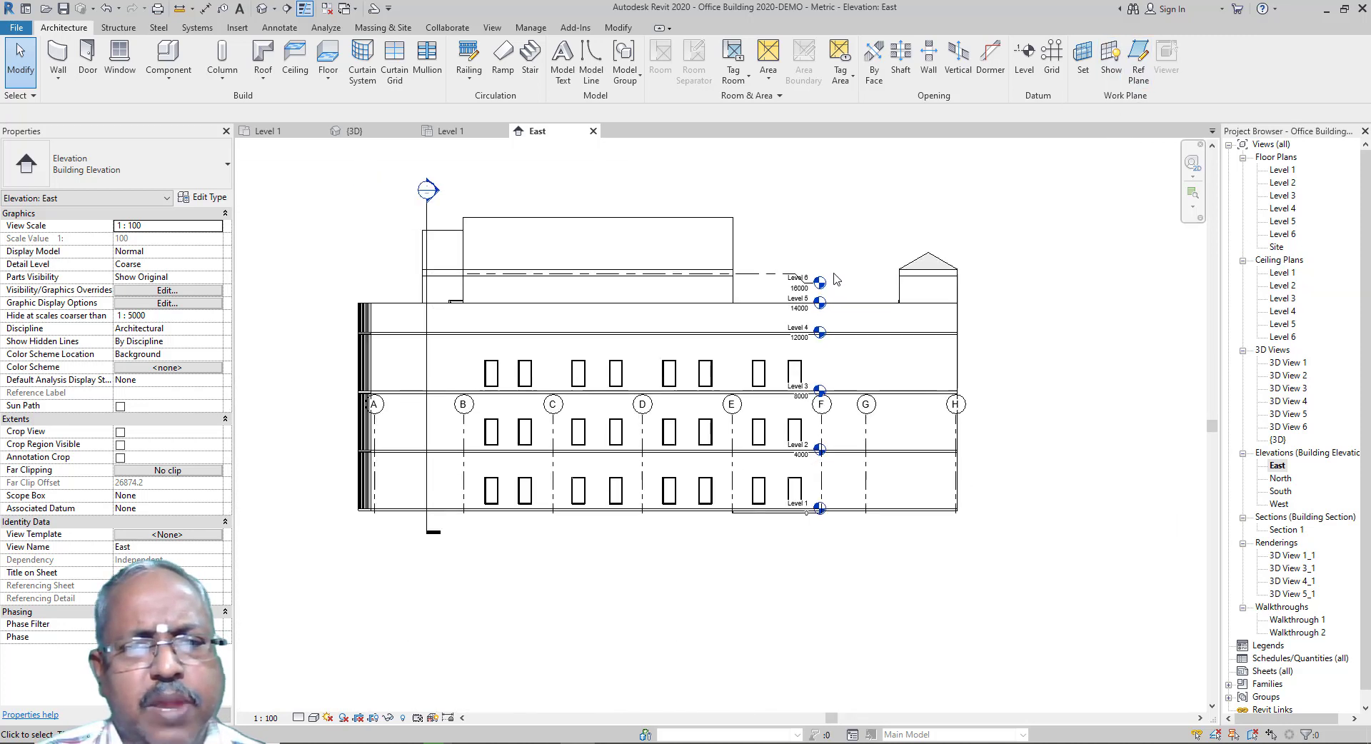
{"action": "scroll", "coordinate": [832, 275], "scroll_direction": "down", "scroll_amount": 1}
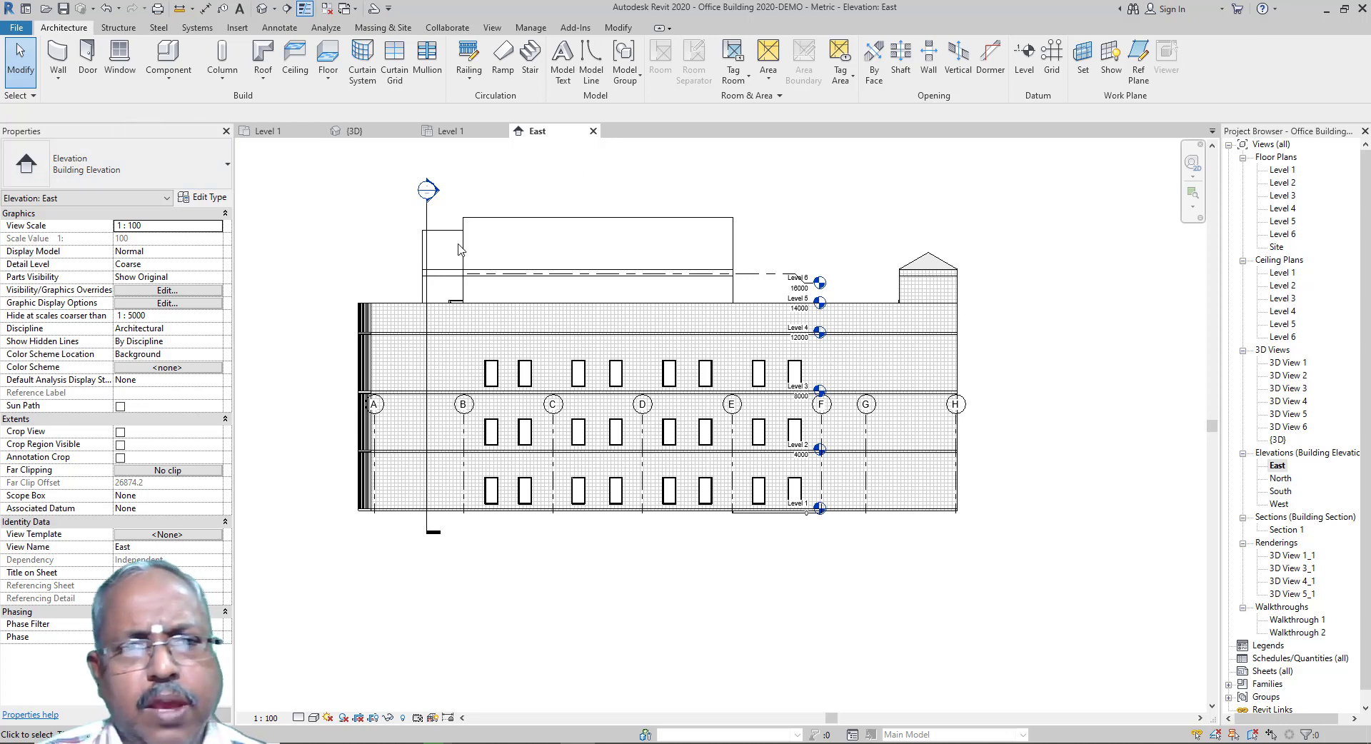
{"action": "left_click", "coordinate": [278, 133]}
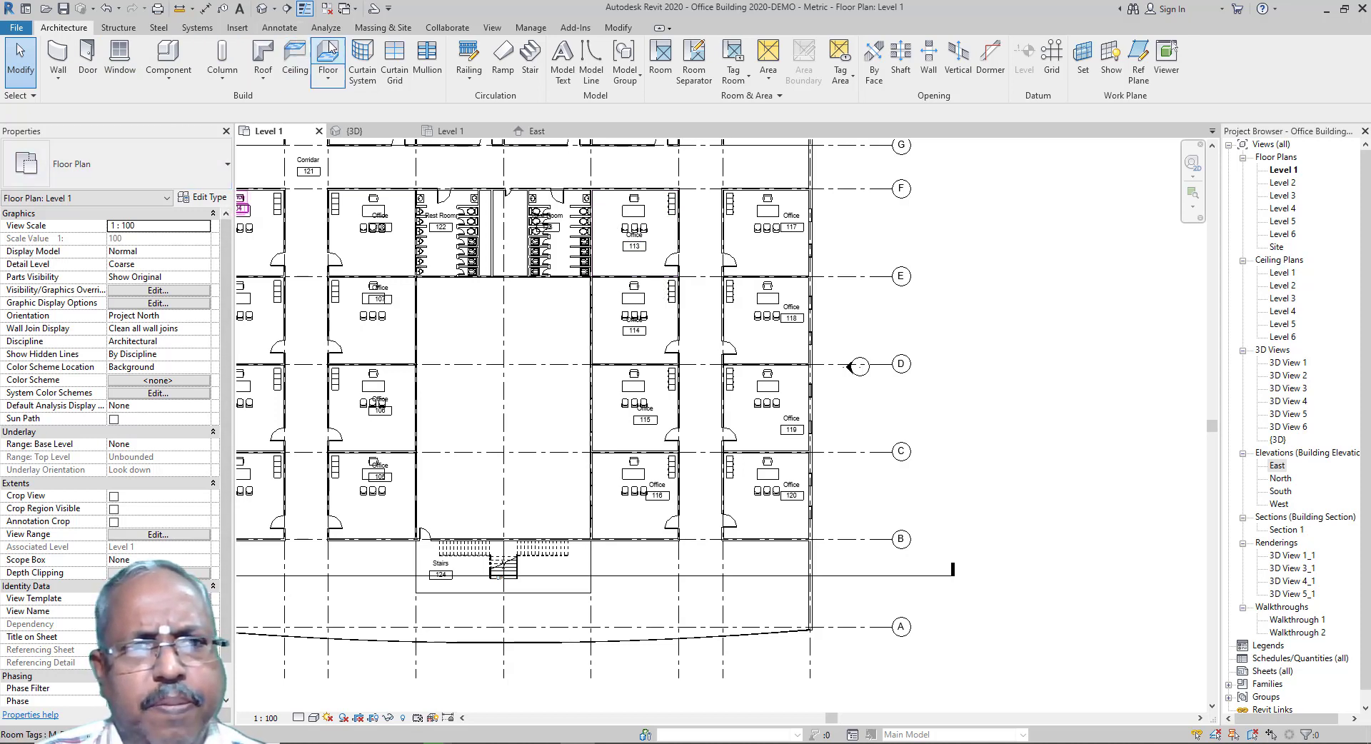
Step: Browse the Massing & Site, Annotate, Systems, Structure, Steel and Insert tabs, zooming into Level 1
{"action": "left_click", "coordinate": [372, 28]}
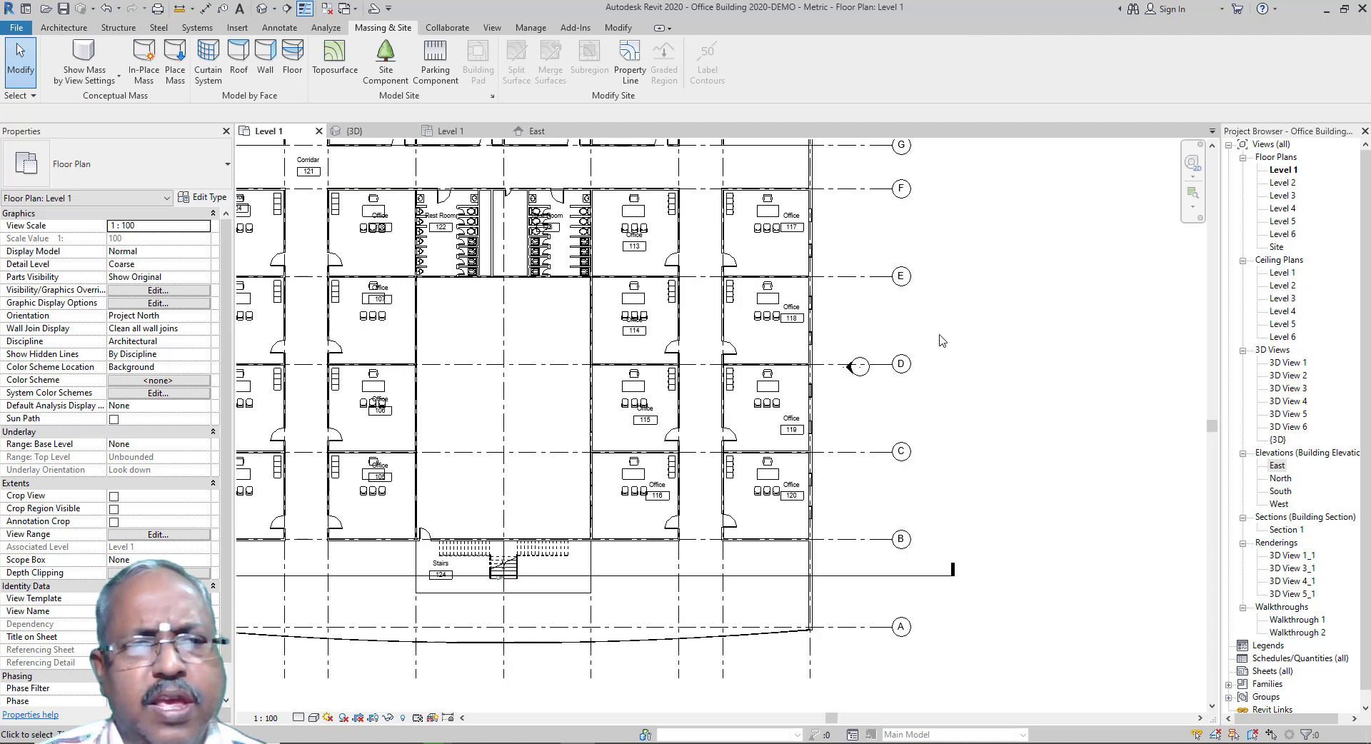
{"action": "scroll", "coordinate": [939, 341], "scroll_direction": "down", "scroll_amount": 2}
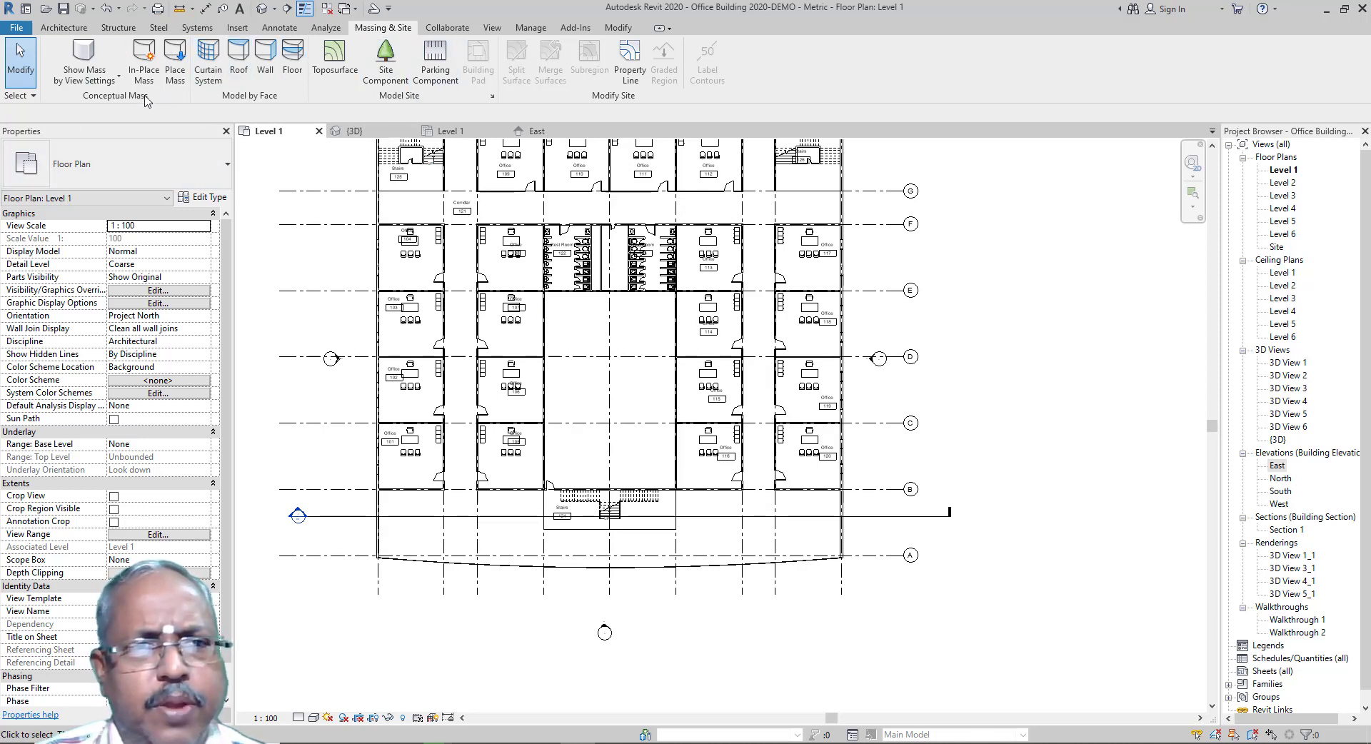
{"action": "left_click", "coordinate": [279, 29]}
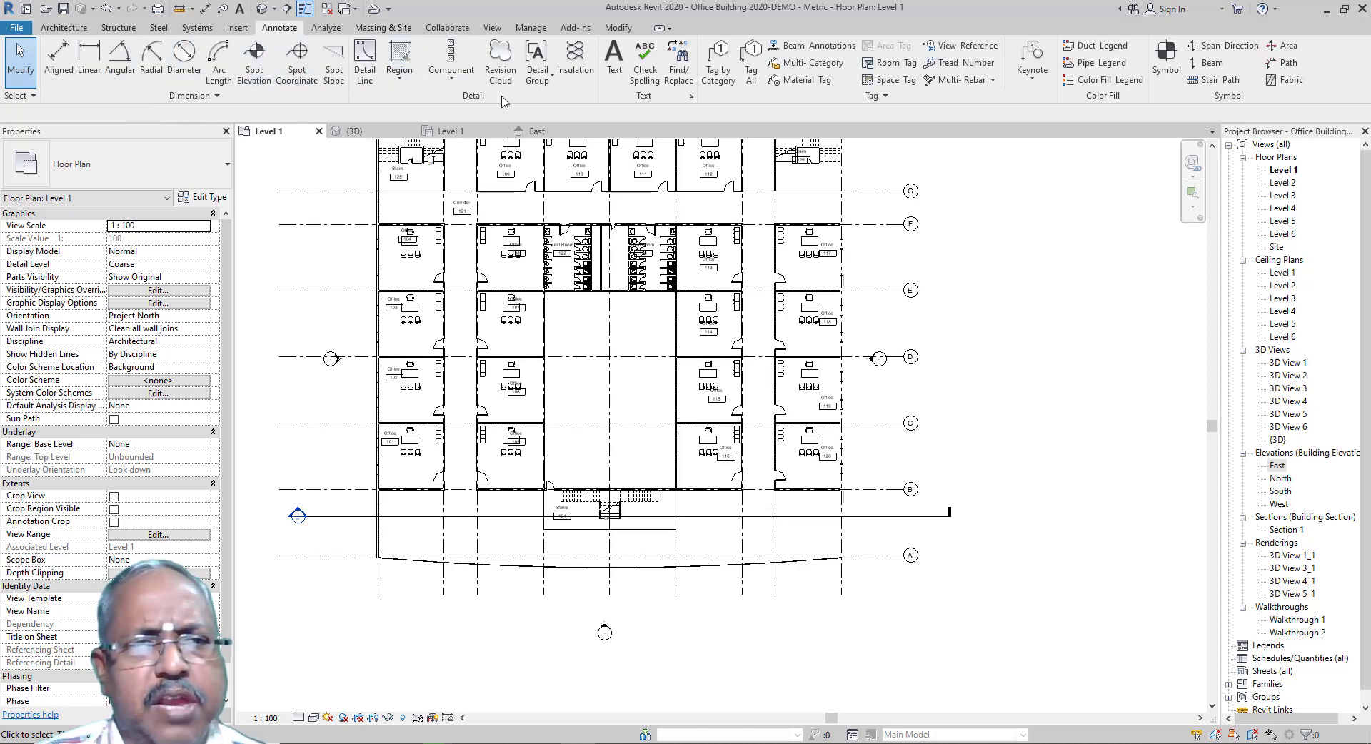
{"action": "left_click", "coordinate": [199, 30]}
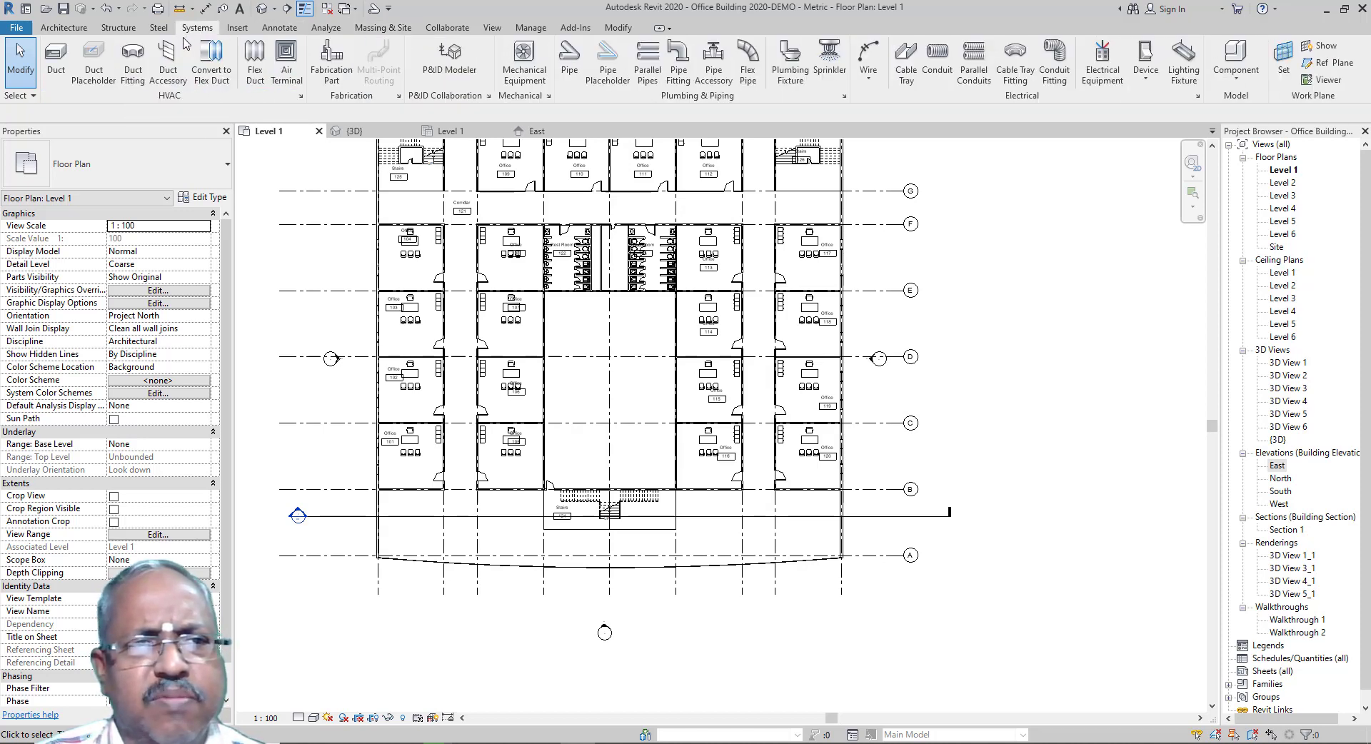
{"action": "left_click", "coordinate": [120, 30]}
{"action": "left_click", "coordinate": [158, 29]}
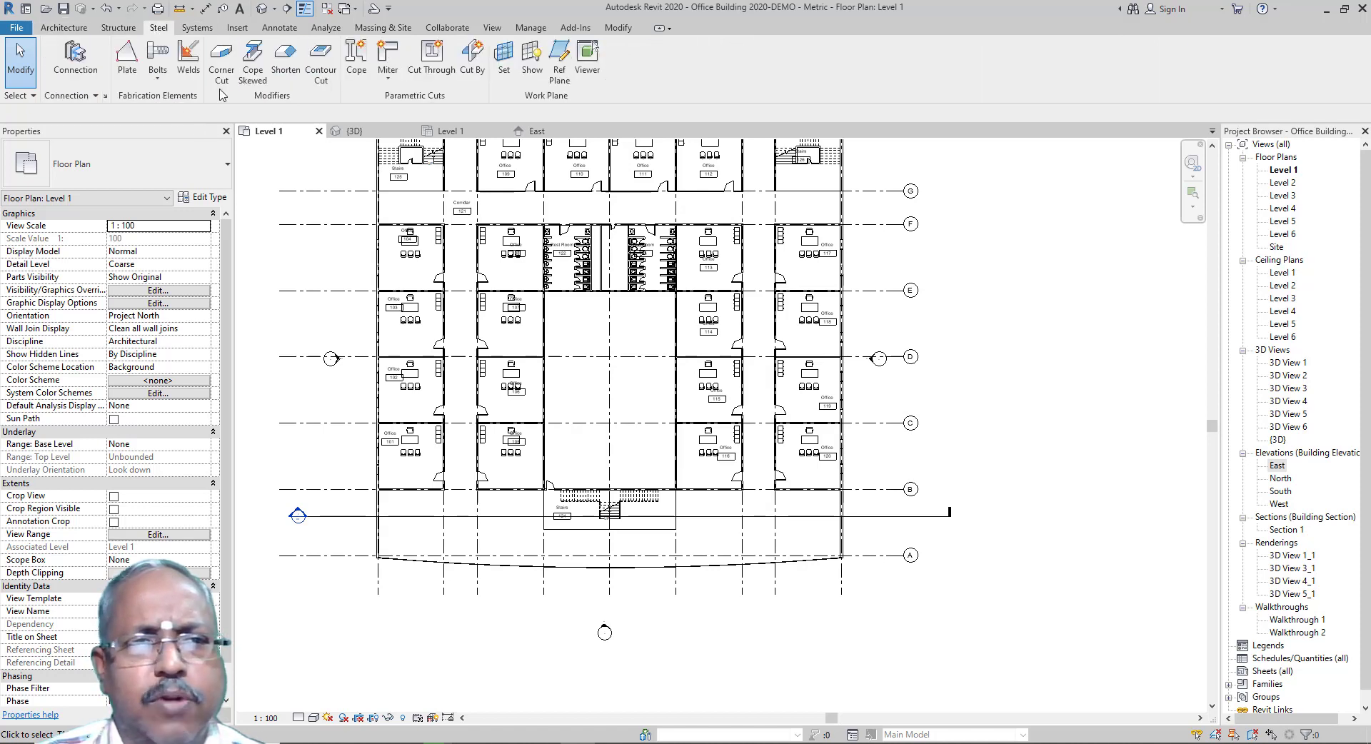
{"action": "left_click", "coordinate": [237, 28]}
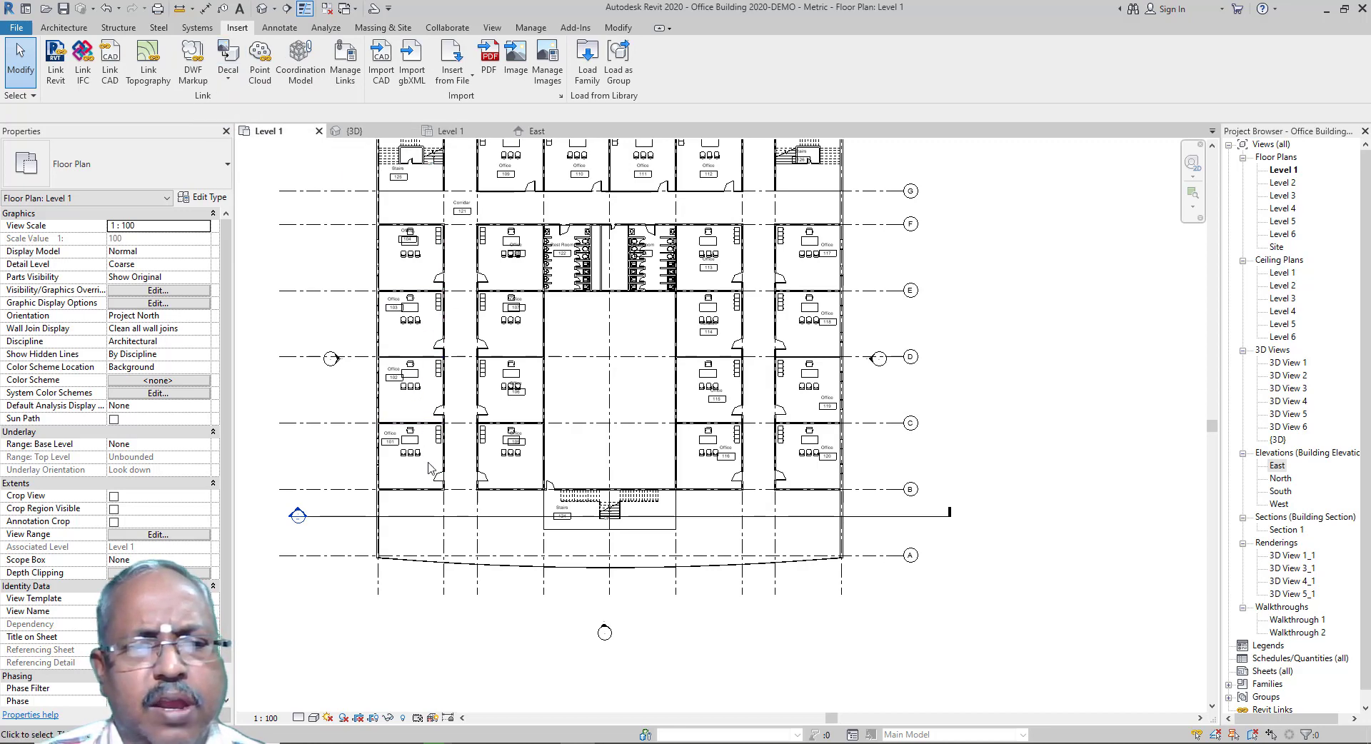
{"action": "scroll", "coordinate": [397, 462], "scroll_direction": "up", "scroll_amount": 2}
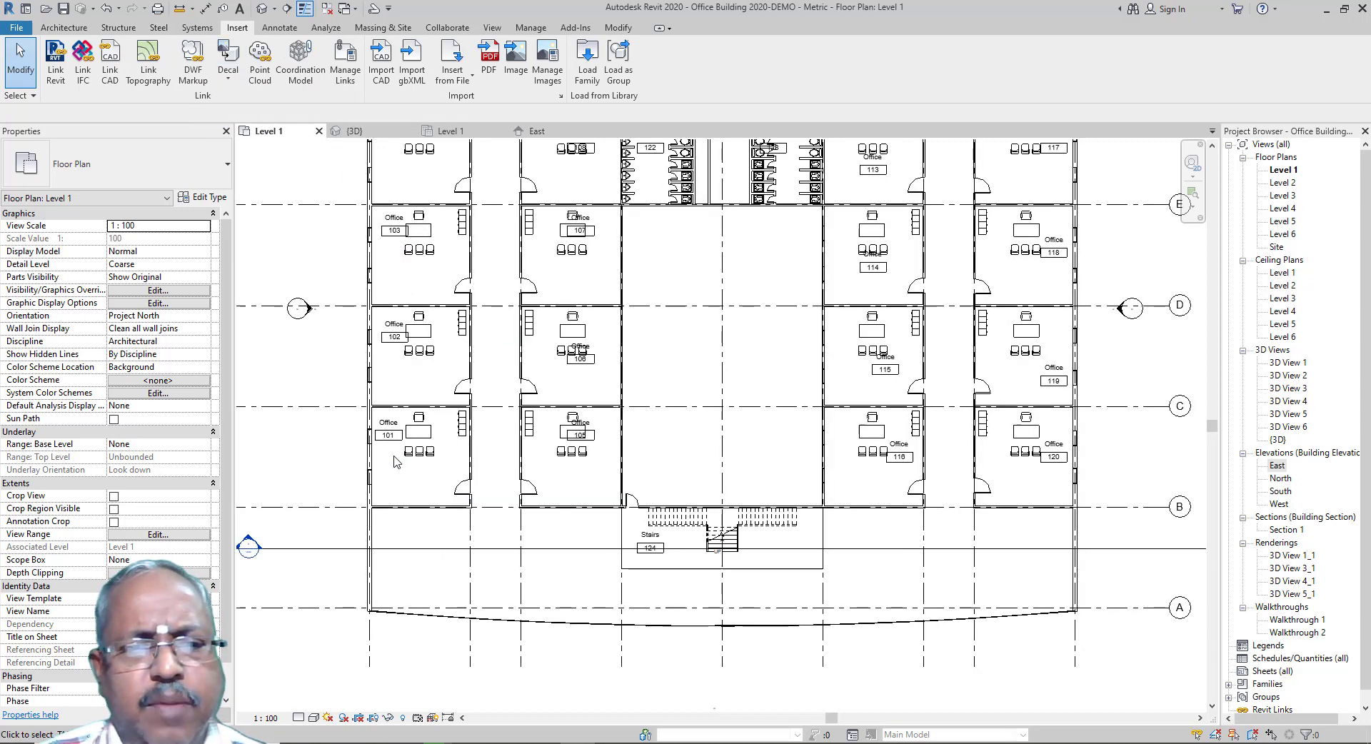
{"action": "scroll", "coordinate": [397, 462], "scroll_direction": "up", "scroll_amount": 2}
{"action": "scroll", "coordinate": [397, 462], "scroll_direction": "up", "scroll_amount": 1}
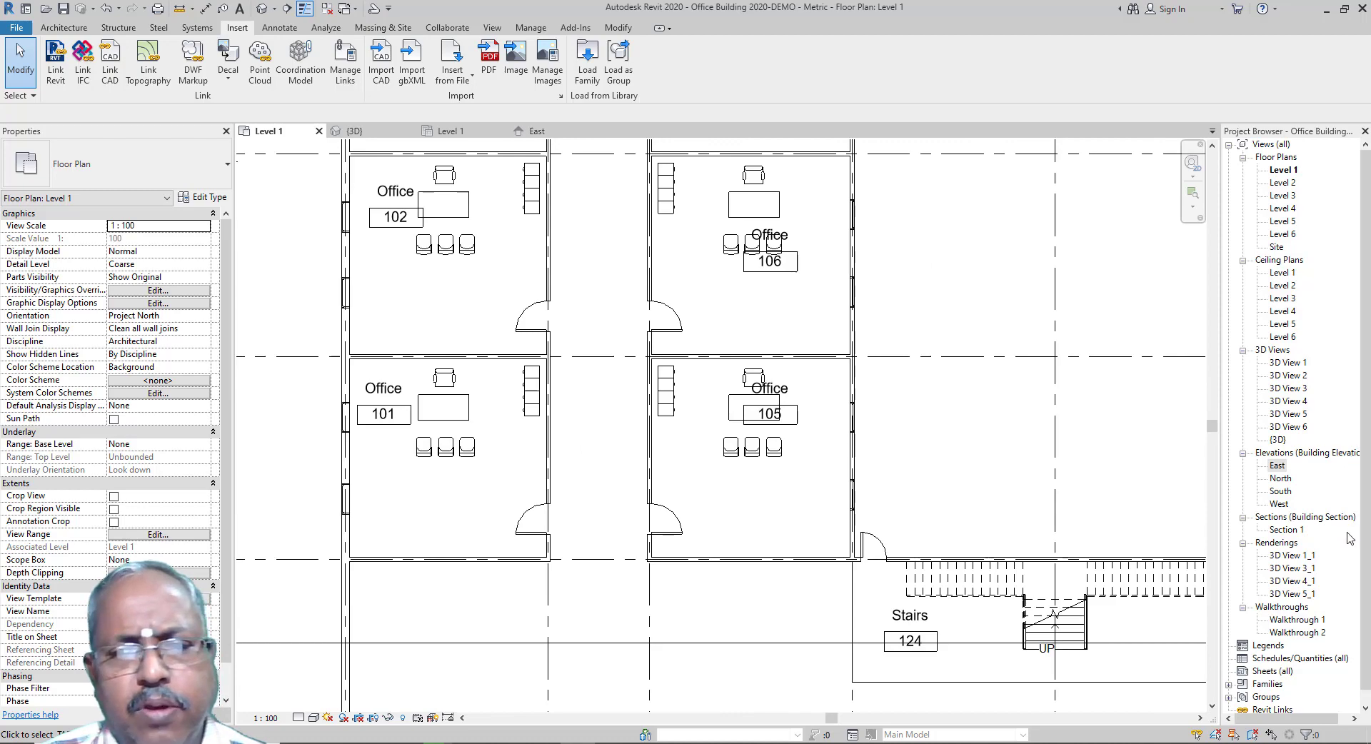
Step: Open the 3D View 1_1 rendering, zoom on the wall picture, then return to Level 1
{"action": "double_click", "coordinate": [1297, 556]}
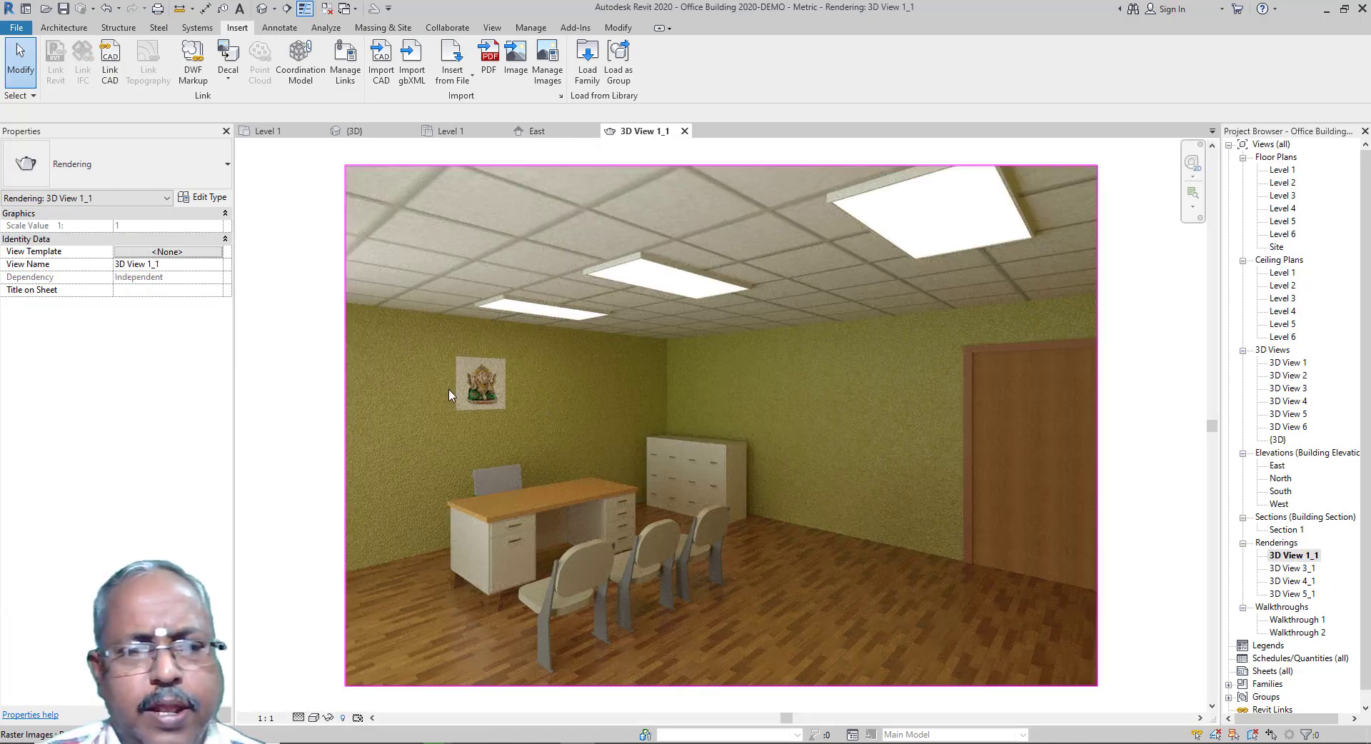
{"action": "scroll", "coordinate": [450, 395], "scroll_direction": "up", "scroll_amount": 3}
{"action": "scroll", "coordinate": [482, 392], "scroll_direction": "up", "scroll_amount": 3}
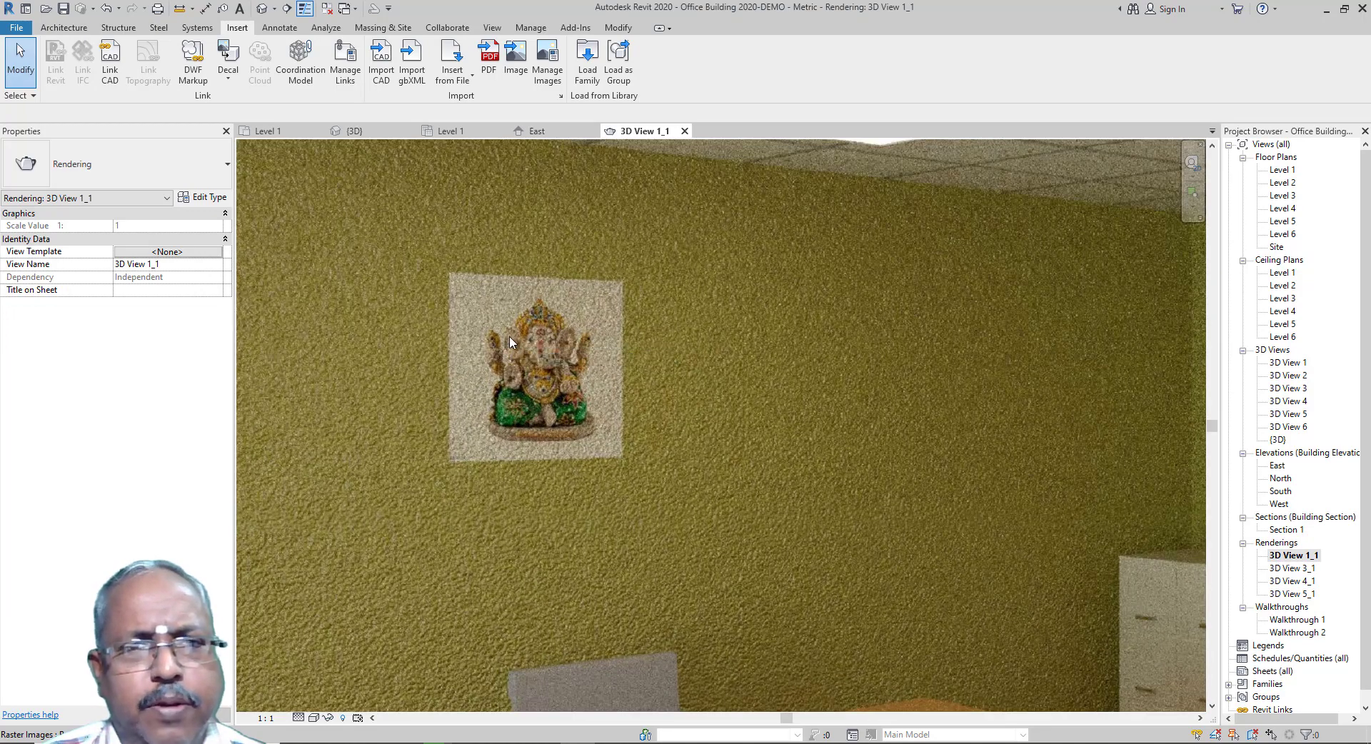
{"action": "scroll", "coordinate": [508, 337], "scroll_direction": "down", "scroll_amount": 3}
{"action": "scroll", "coordinate": [508, 341], "scroll_direction": "down", "scroll_amount": 1}
{"action": "scroll", "coordinate": [508, 341], "scroll_direction": "down", "scroll_amount": 1}
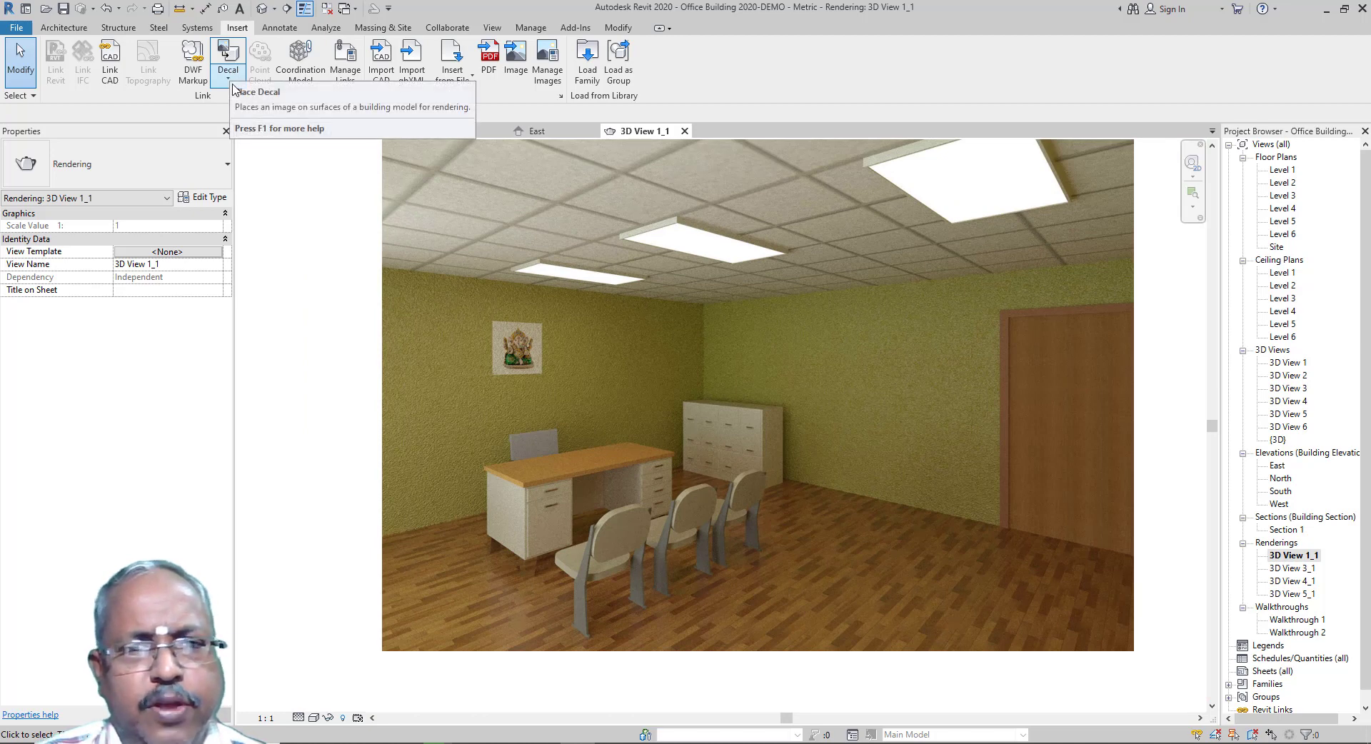
{"action": "left_click", "coordinate": [277, 133]}
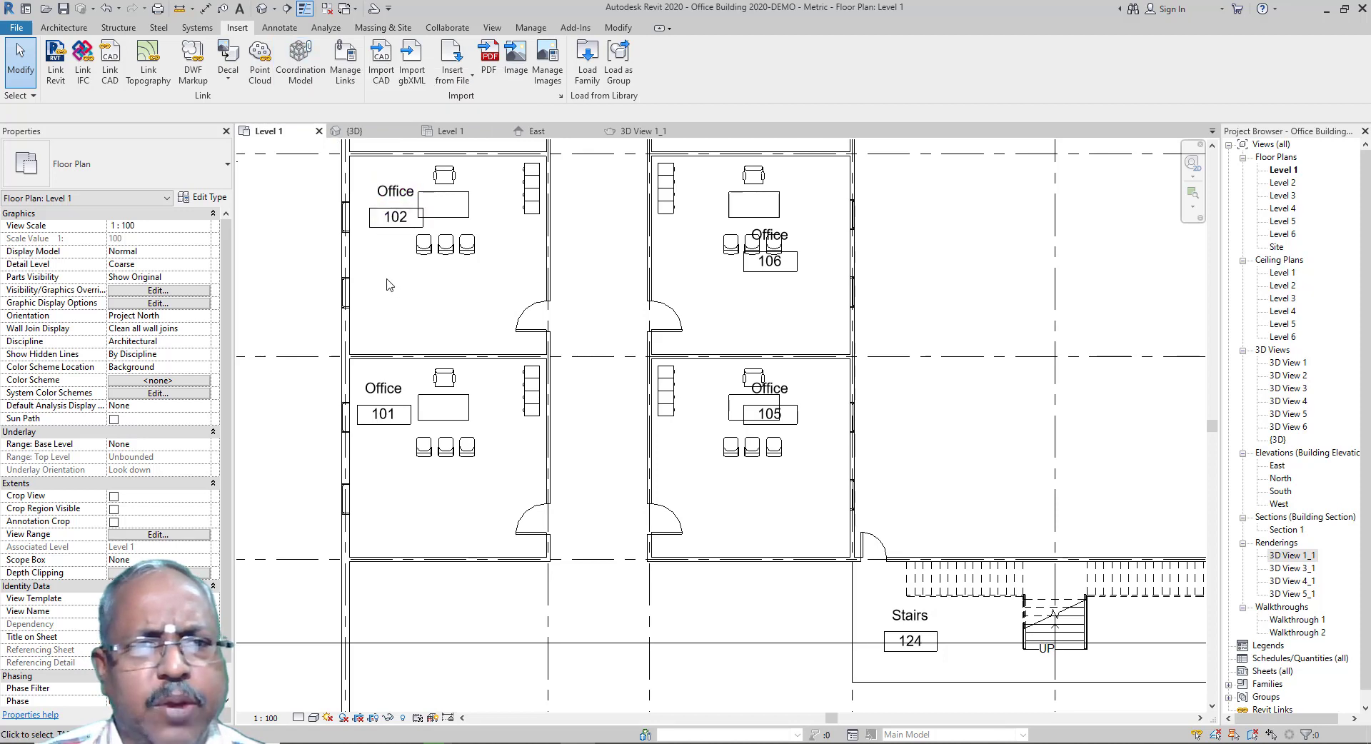
{"action": "left_click", "coordinate": [619, 27]}
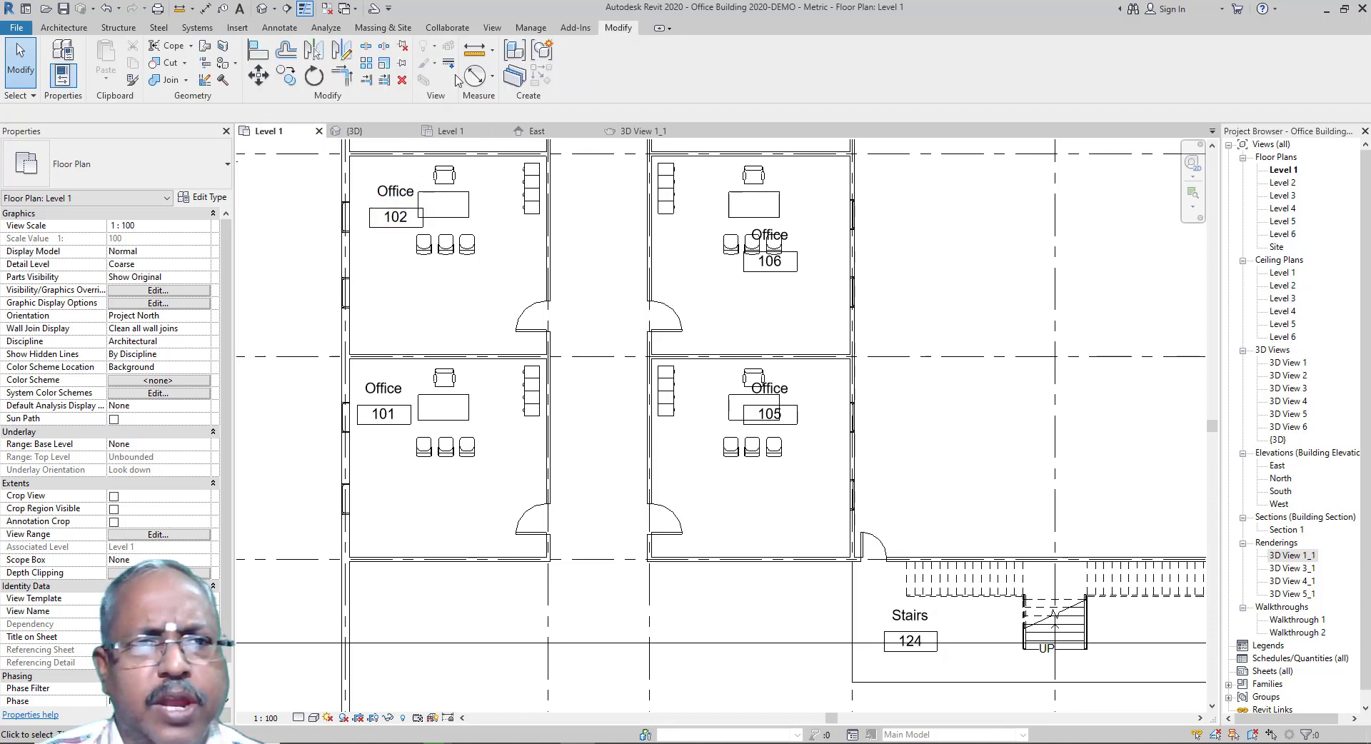
{"action": "left_click", "coordinate": [235, 62]}
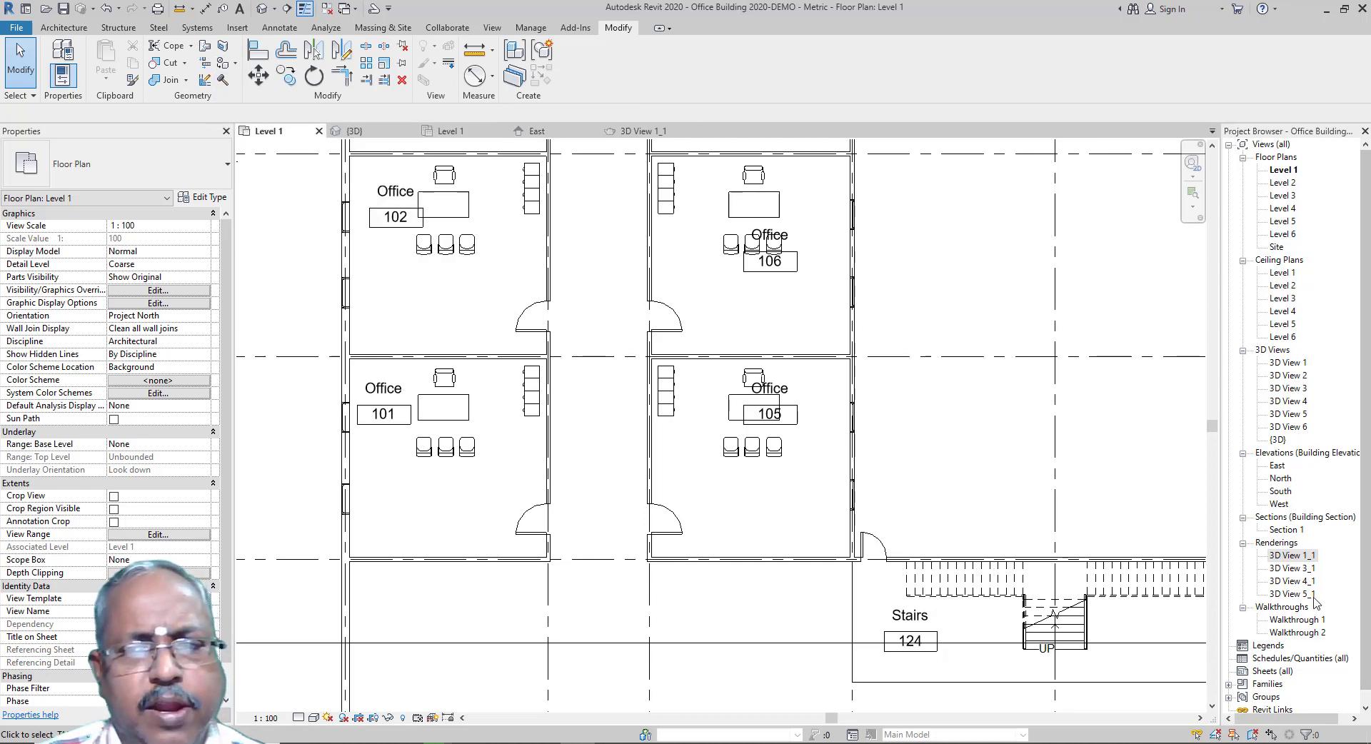
{"action": "double_click", "coordinate": [1293, 555]}
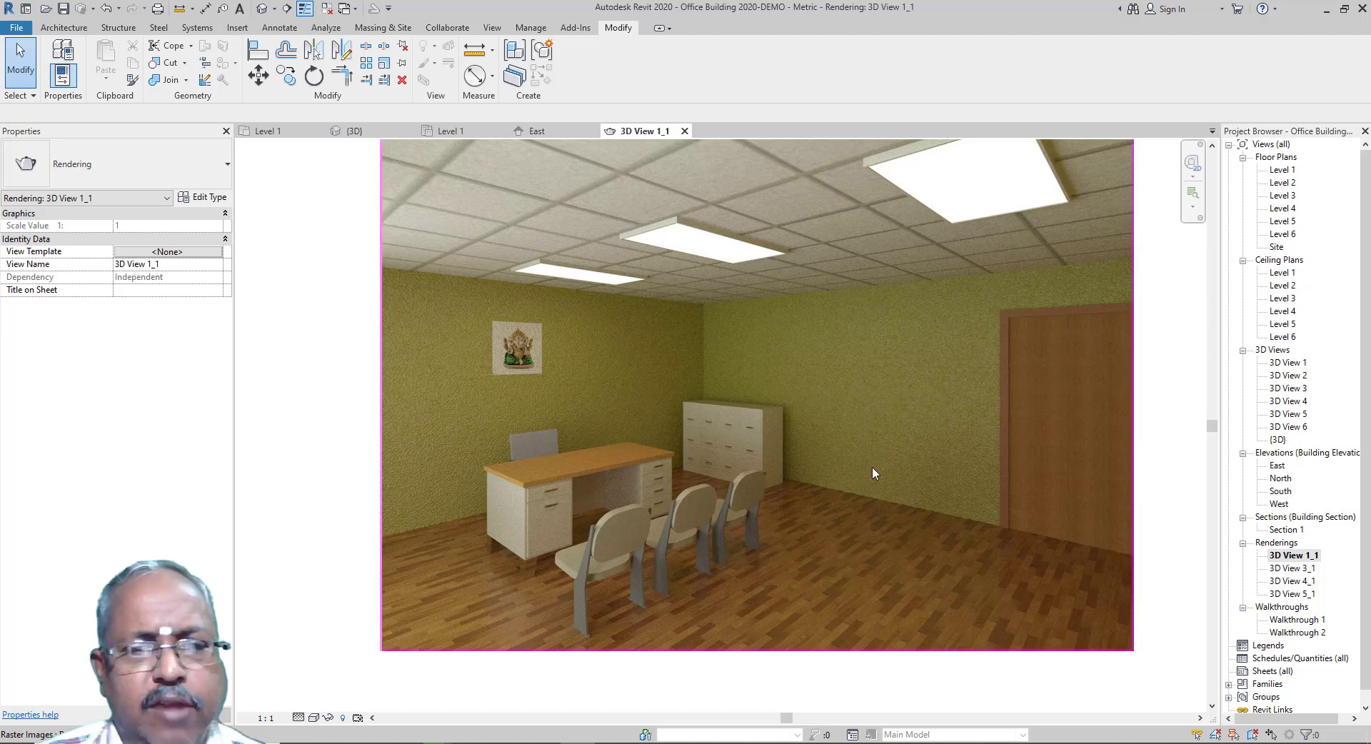
{"action": "scroll", "coordinate": [707, 388], "scroll_direction": "down", "scroll_amount": 2}
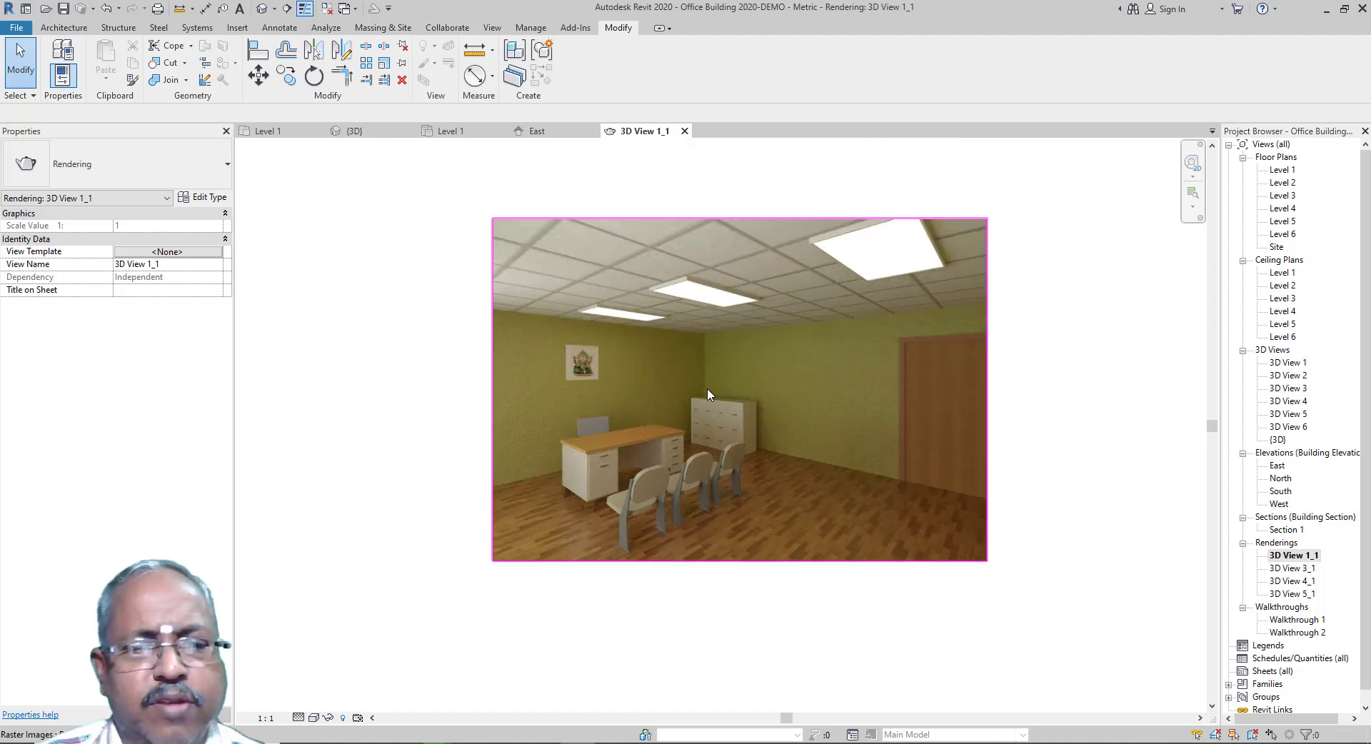
{"action": "scroll", "coordinate": [707, 388], "scroll_direction": "up", "scroll_amount": 1}
{"action": "left_click", "coordinate": [274, 136]}
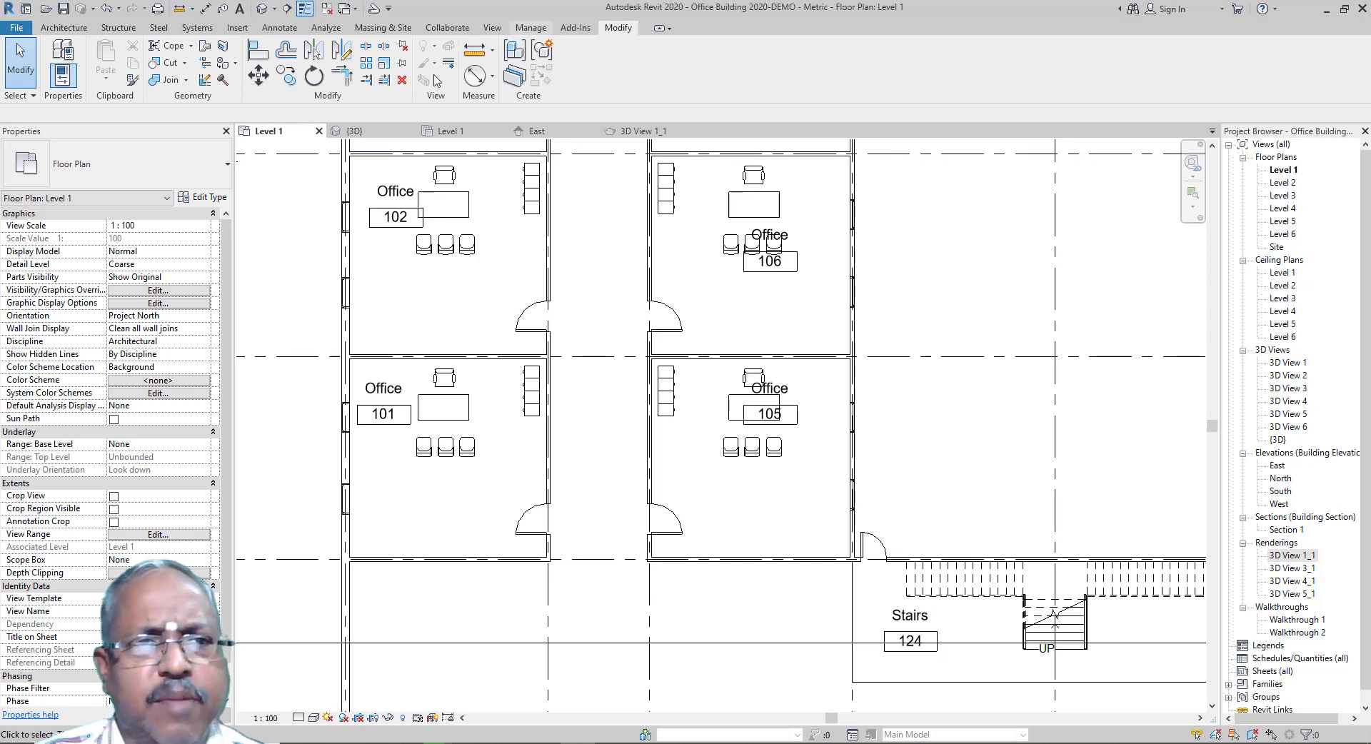
Step: Step through the Manage, Collaborate and View ribbon tabs
{"action": "left_click", "coordinate": [531, 28]}
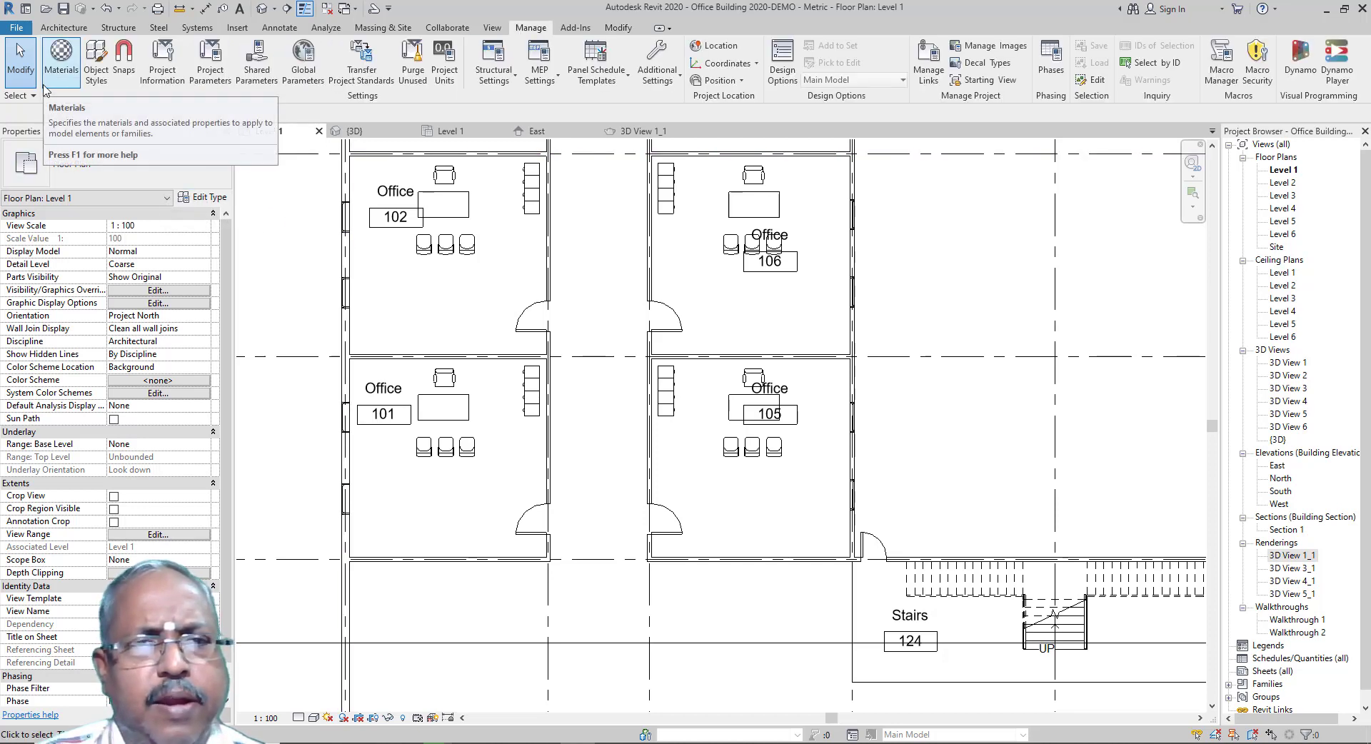
{"action": "left_click", "coordinate": [447, 28]}
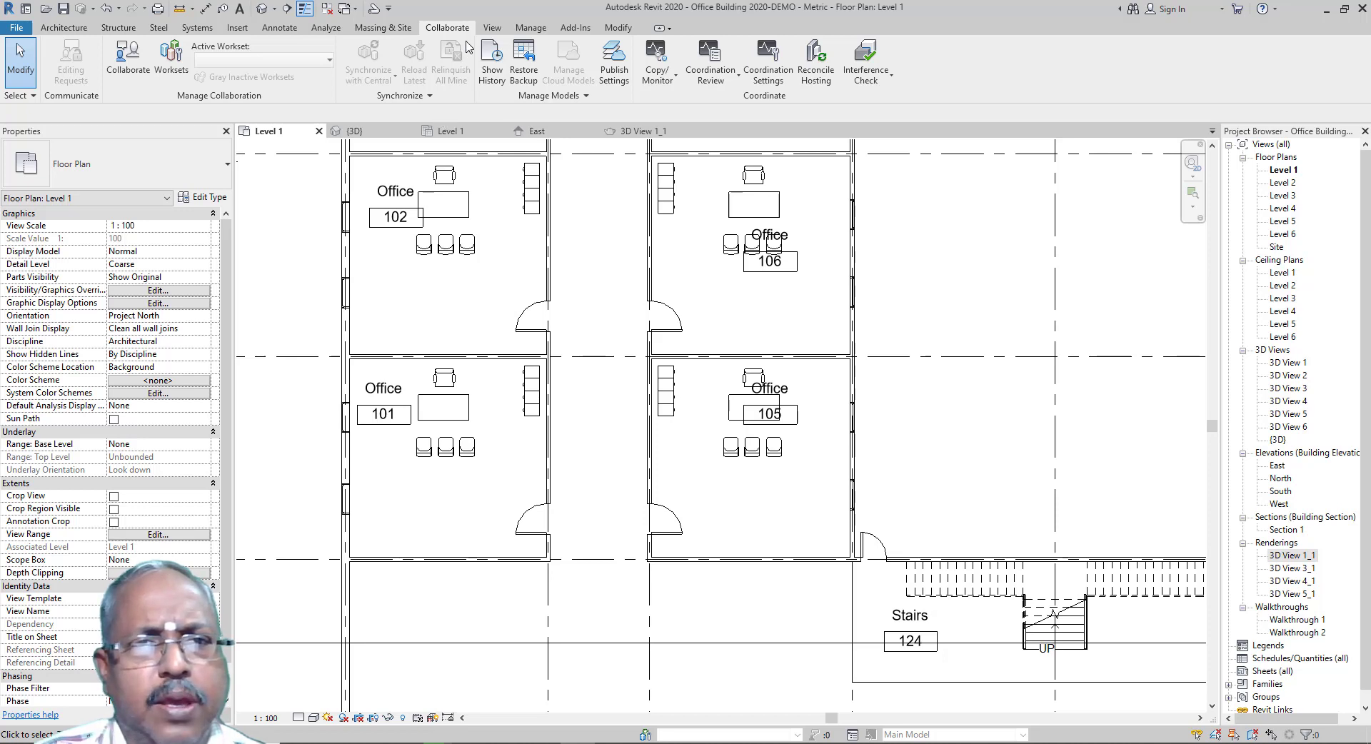
{"action": "left_click", "coordinate": [492, 28]}
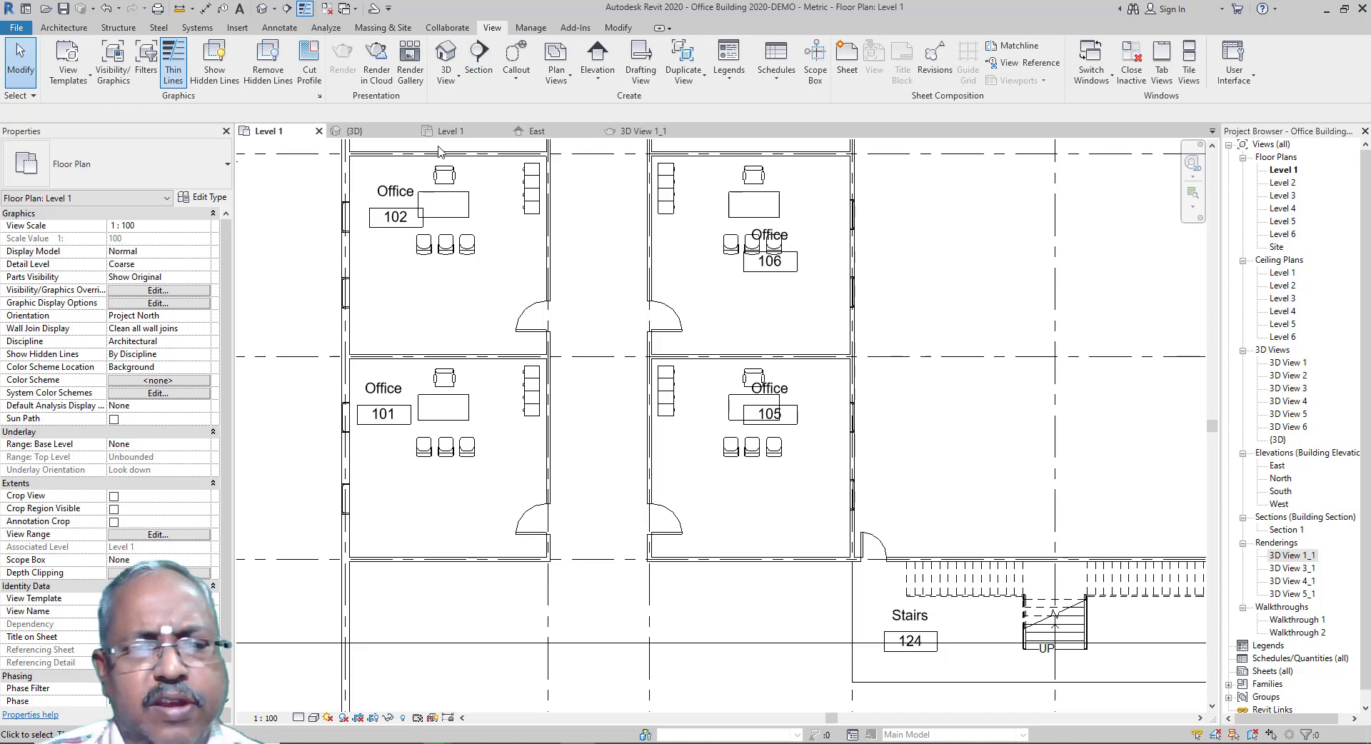
Step: Zoom out on the Level 1 plan and open Section 1 from its section head
{"action": "scroll", "coordinate": [400, 276], "scroll_direction": "down", "scroll_amount": 2}
{"action": "scroll", "coordinate": [399, 276], "scroll_direction": "down", "scroll_amount": 2}
{"action": "scroll", "coordinate": [400, 276], "scroll_direction": "down", "scroll_amount": 2}
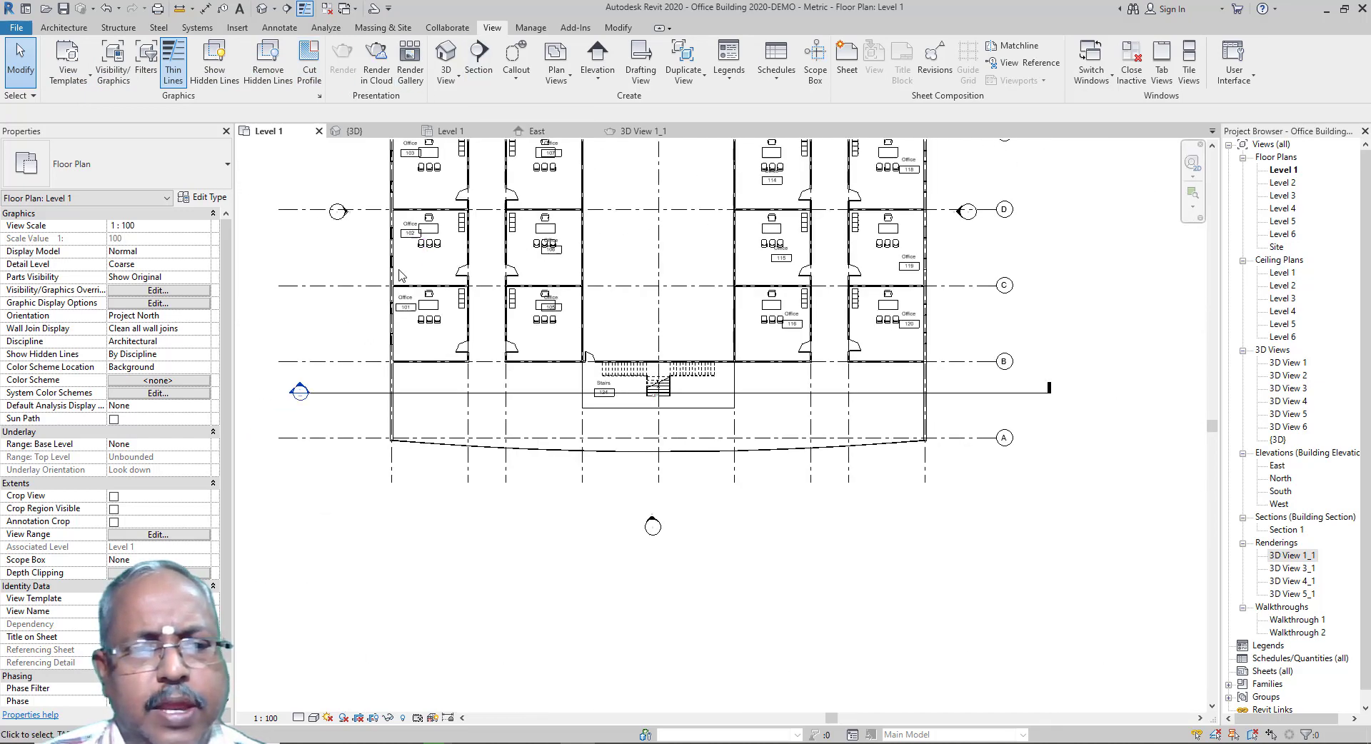
{"action": "double_click", "coordinate": [300, 392]}
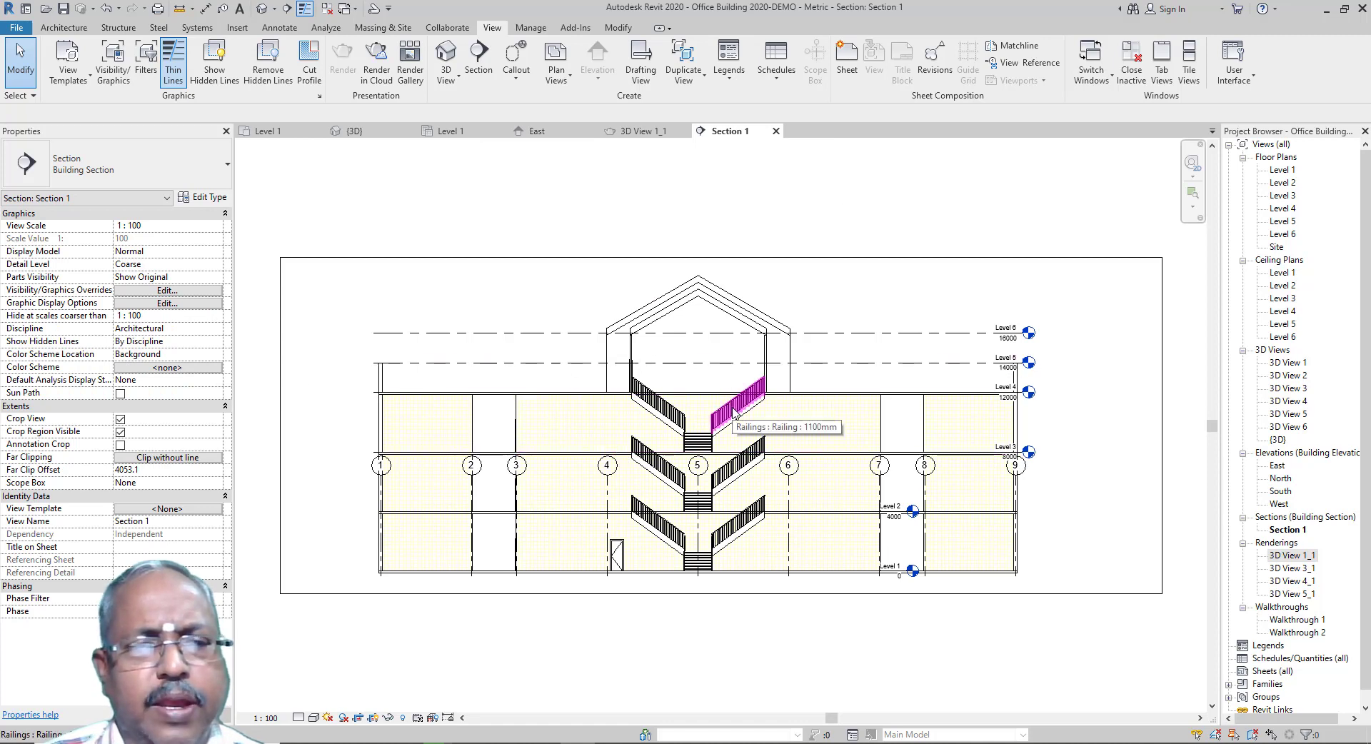
Step: Return to the Level 1 plan and look over the Callout shape choices without picking one
{"action": "left_click", "coordinate": [270, 131]}
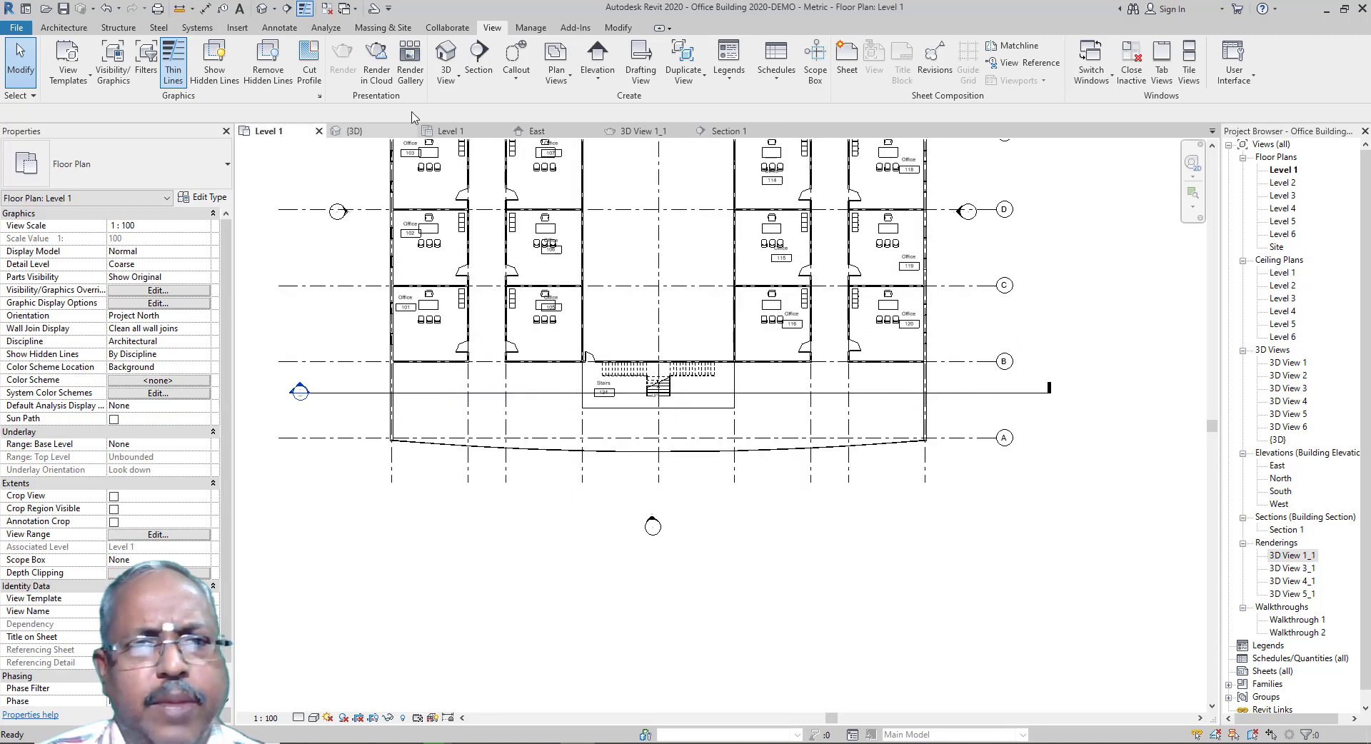
{"action": "left_click", "coordinate": [516, 83]}
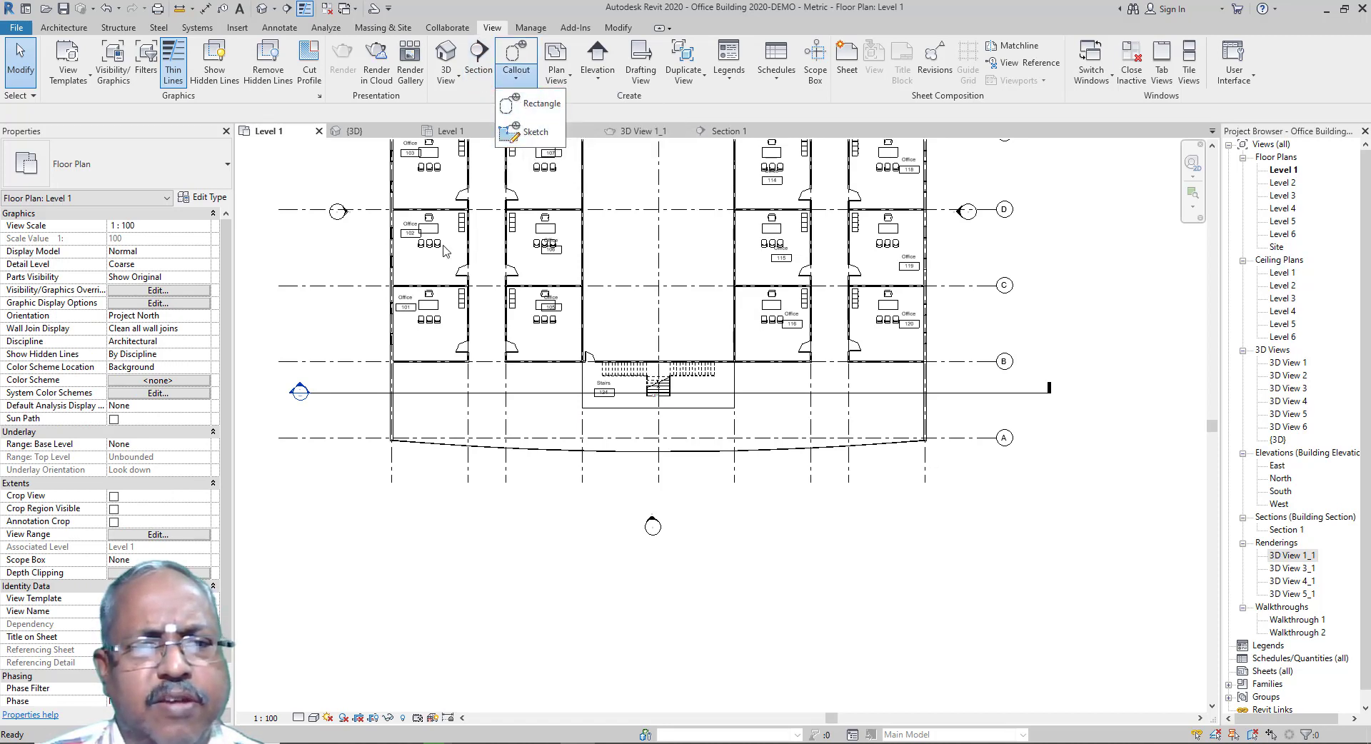
{"action": "left_click", "coordinate": [366, 271]}
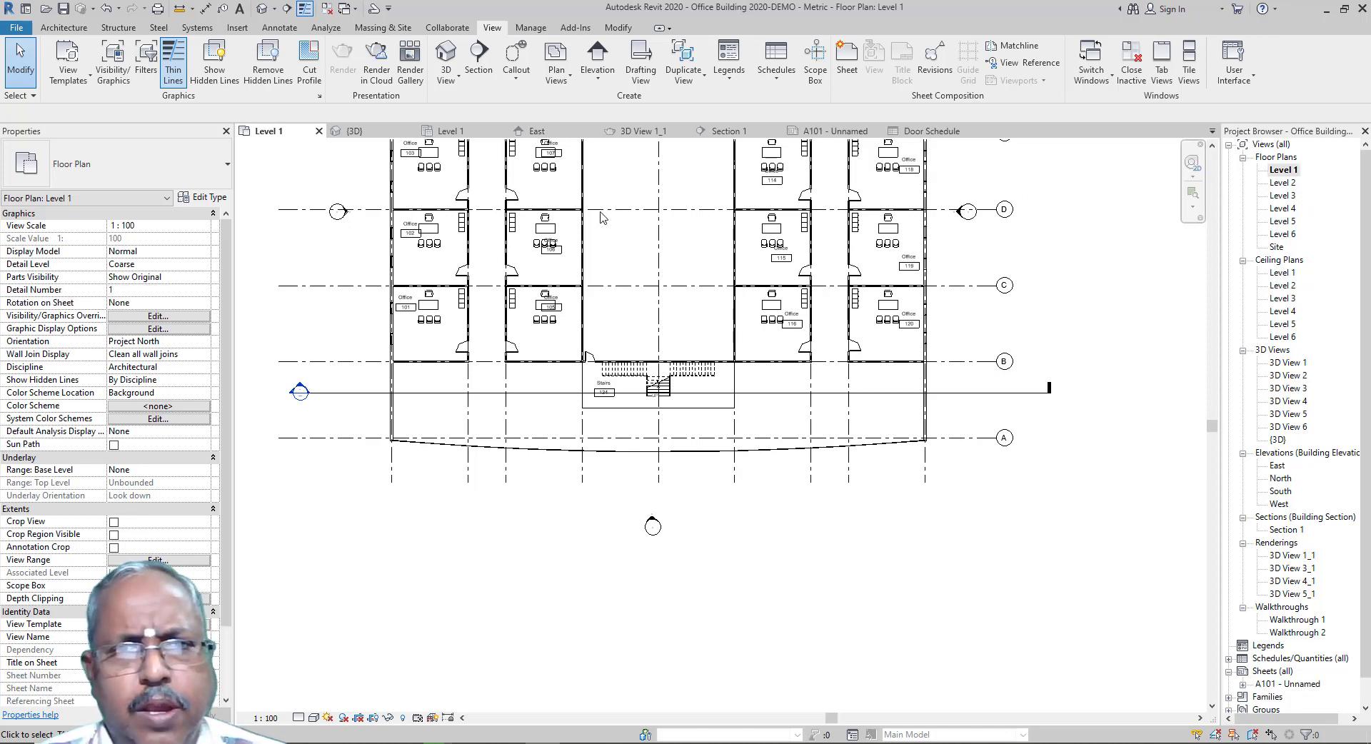
Step: Expand Schedules/Quantities in the Project Browser and open the Door Schedule view
{"action": "left_click", "coordinate": [597, 85]}
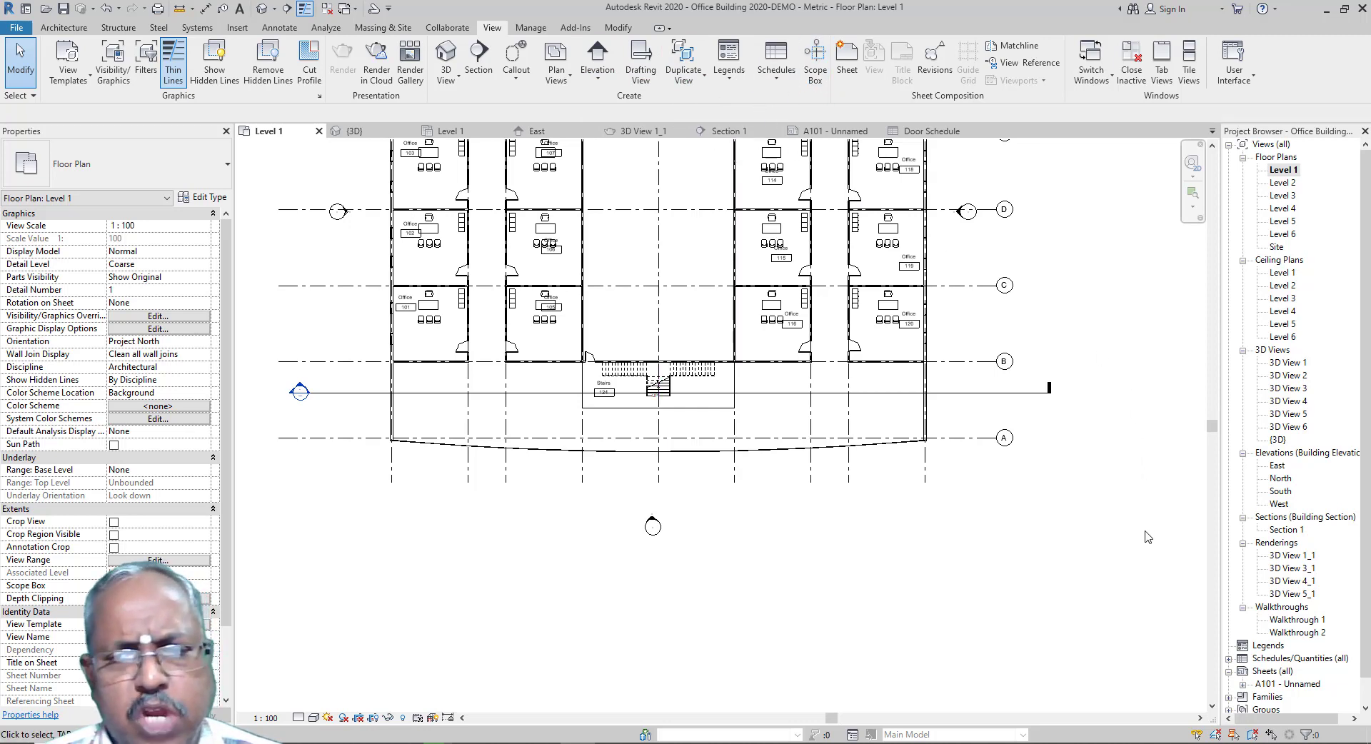
{"action": "left_click", "coordinate": [1229, 658]}
{"action": "left_click", "coordinate": [1266, 672]}
{"action": "double_click", "coordinate": [1265, 674]}
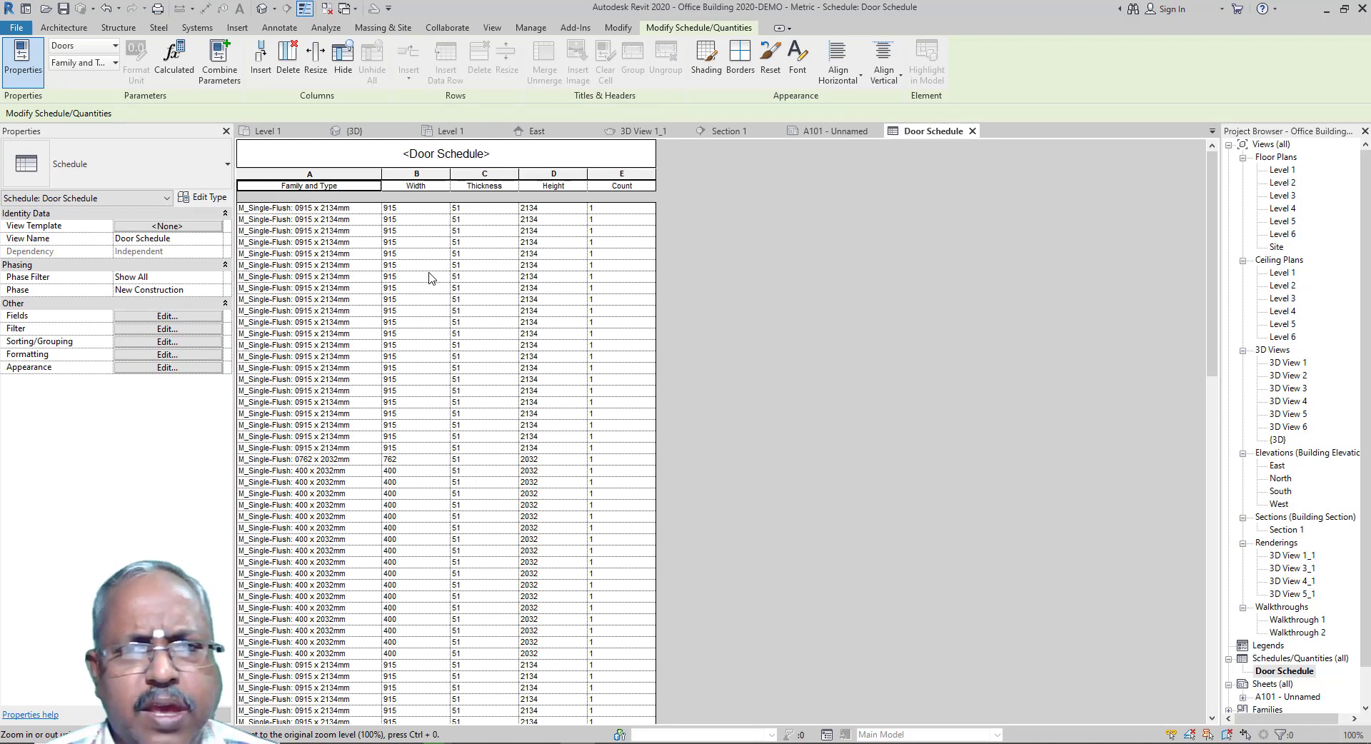
Step: Return to the Level 1 plan, browse the Manage and Modify ribbon tabs, and zoom the plan
{"action": "left_click", "coordinate": [263, 130]}
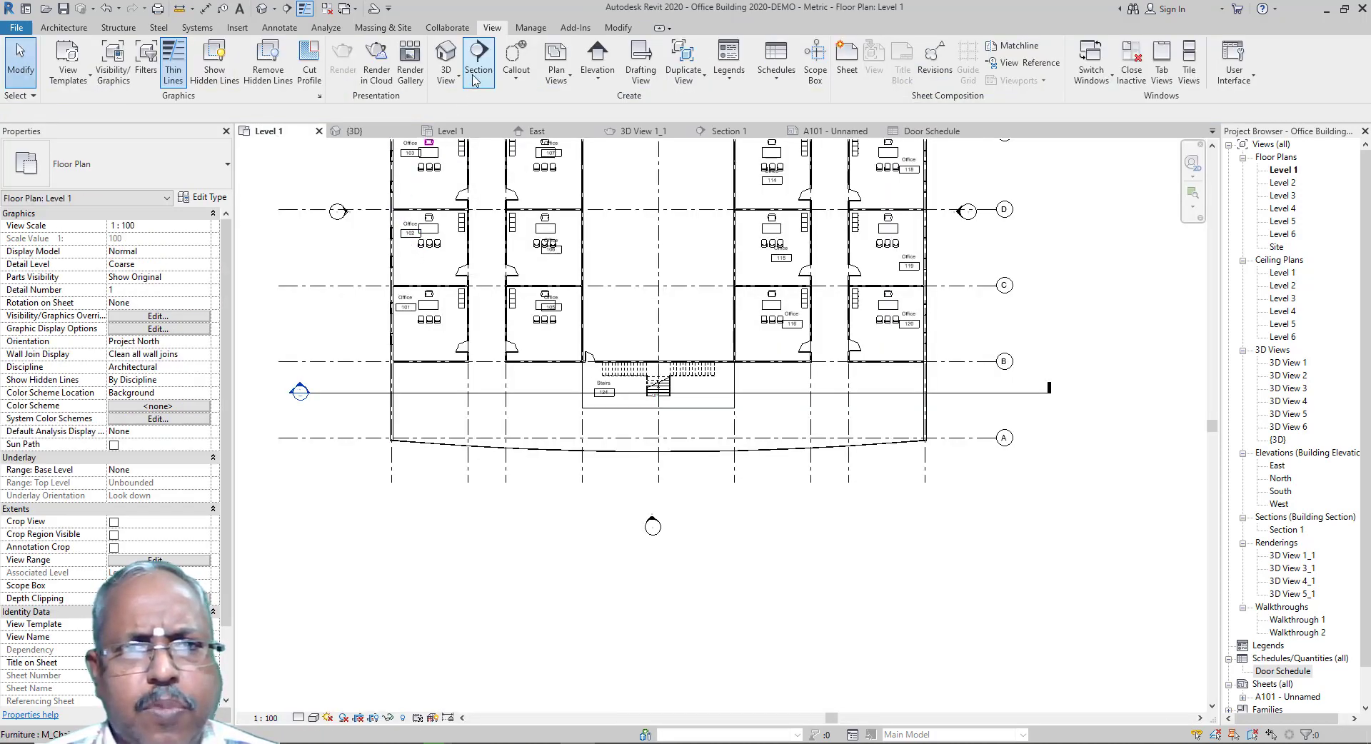
{"action": "left_click", "coordinate": [531, 27]}
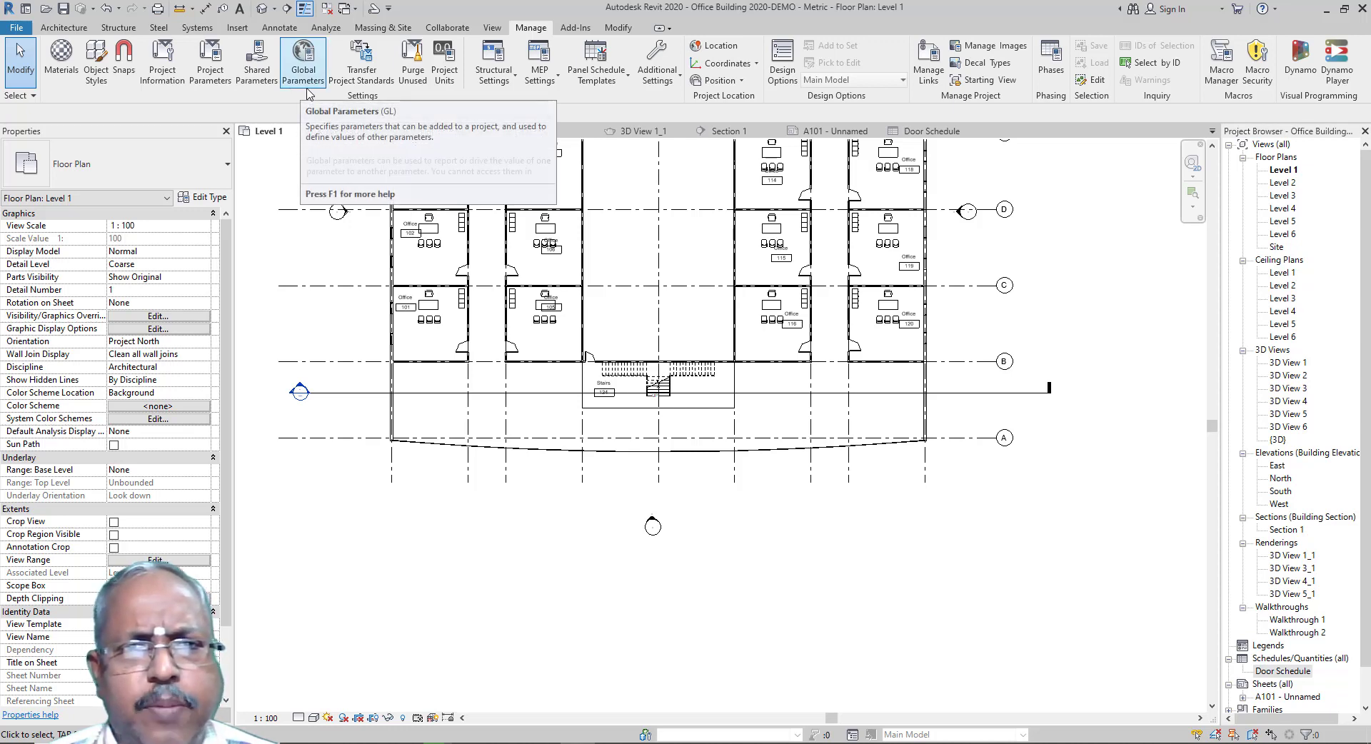
{"action": "left_click", "coordinate": [619, 27]}
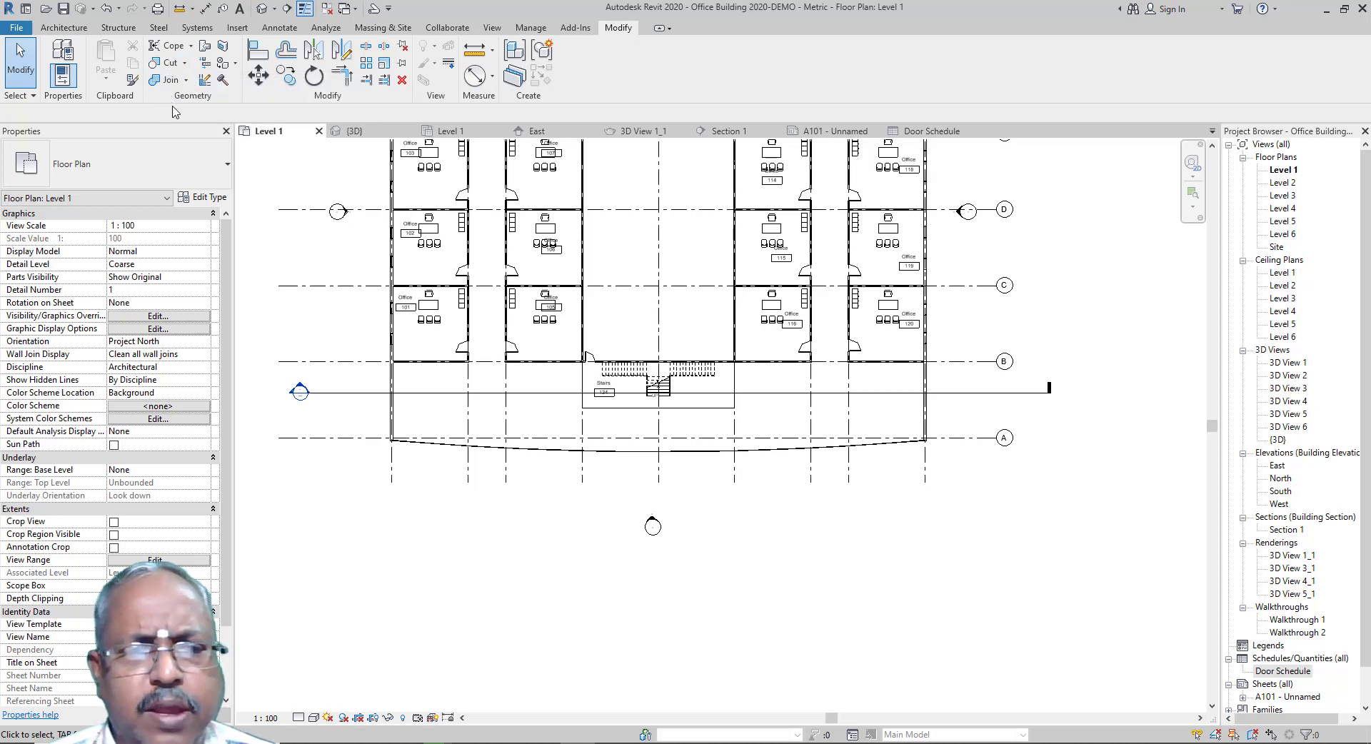
{"action": "scroll", "coordinate": [412, 359], "scroll_direction": "up", "scroll_amount": 3}
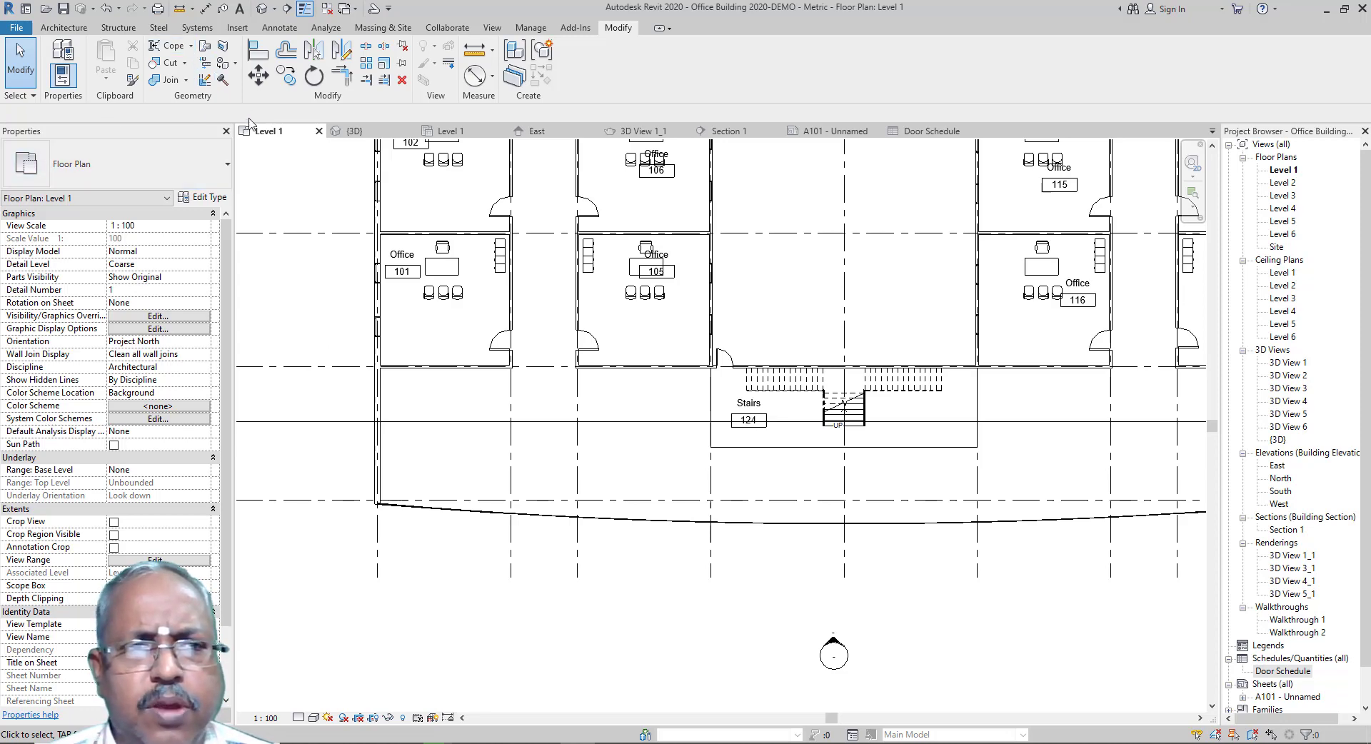
{"action": "scroll", "coordinate": [529, 363], "scroll_direction": "down", "scroll_amount": 2}
{"action": "scroll", "coordinate": [527, 360], "scroll_direction": "down", "scroll_amount": 2}
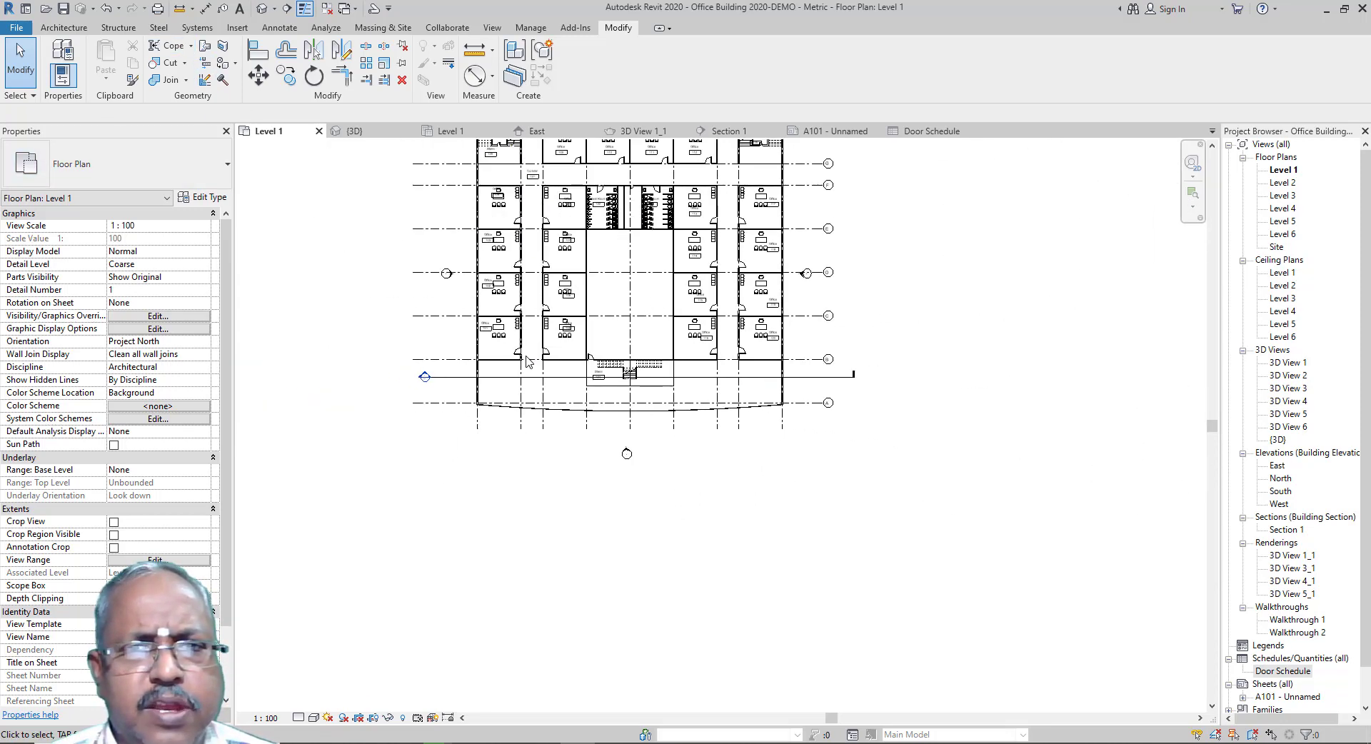
{"action": "scroll", "coordinate": [527, 361], "scroll_direction": "down", "scroll_amount": 2}
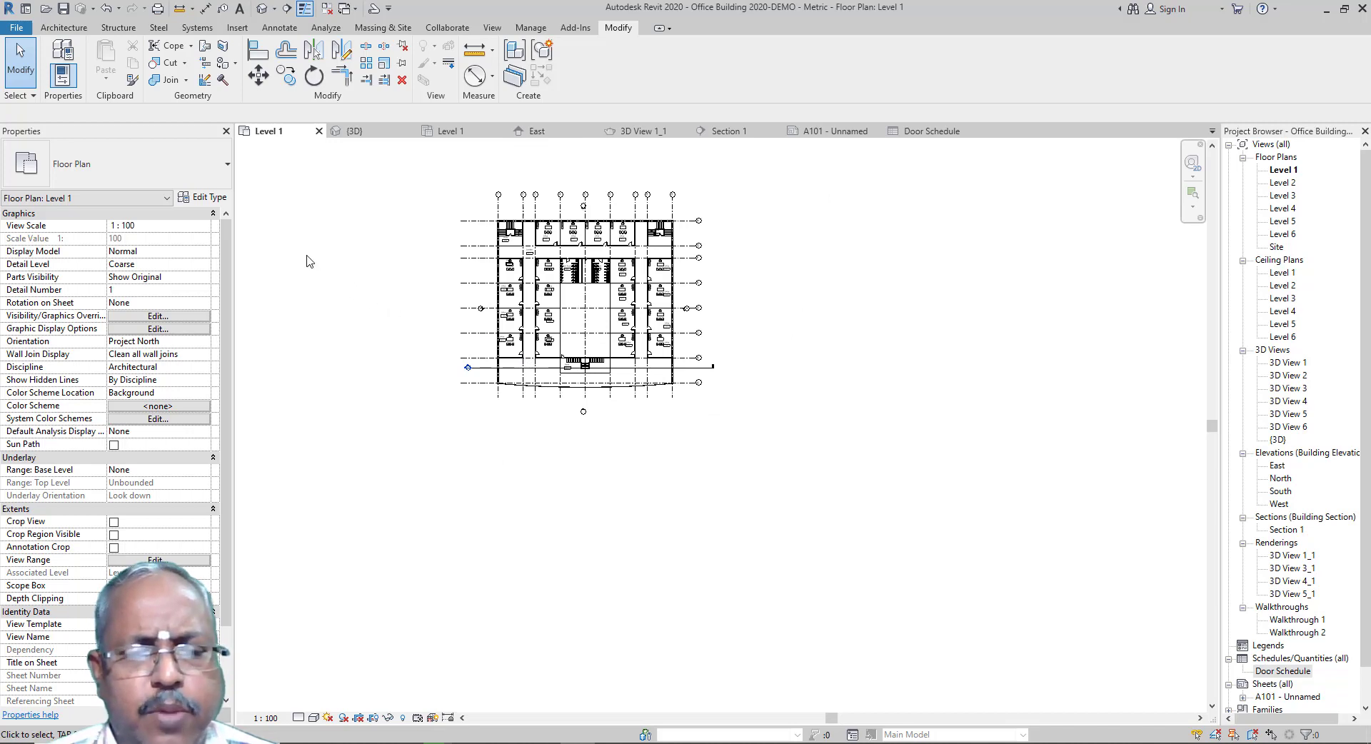
{"action": "left_click", "coordinate": [531, 27]}
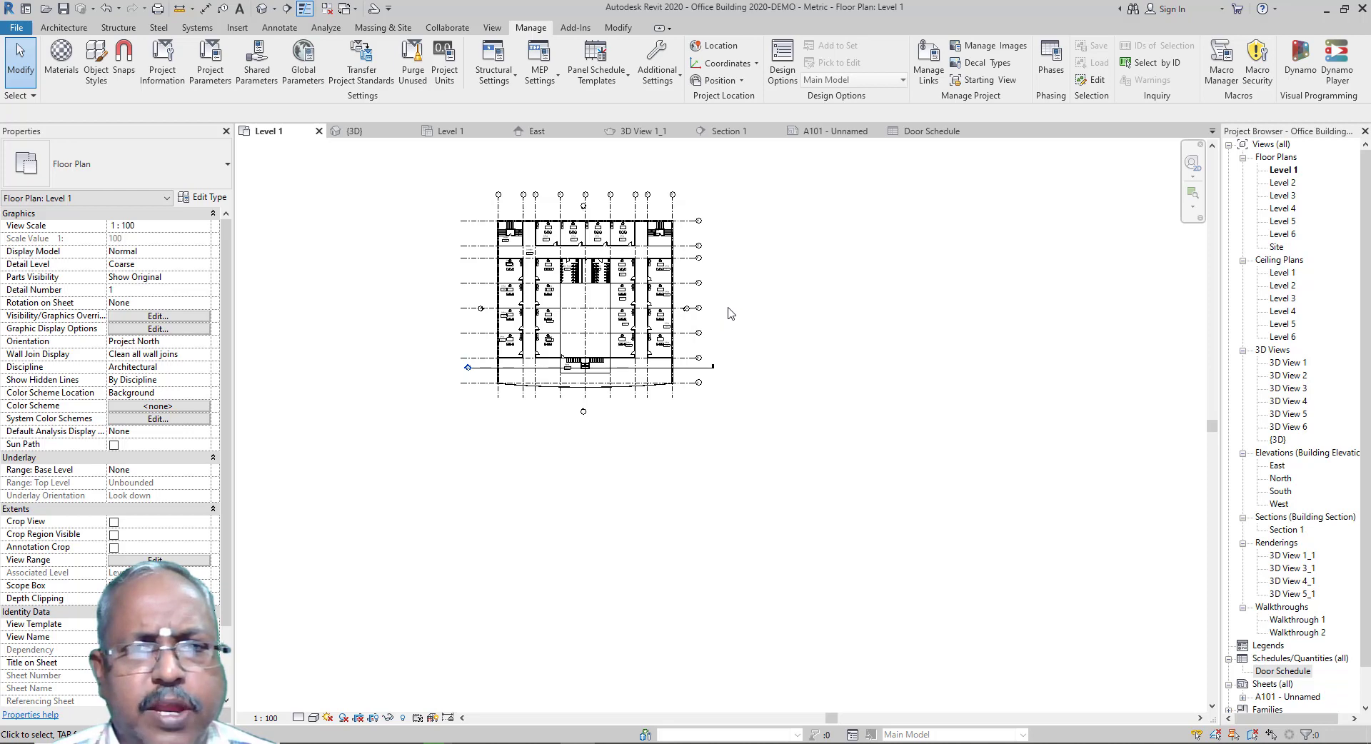
{"action": "scroll", "coordinate": [730, 312], "scroll_direction": "up", "scroll_amount": 2}
{"action": "scroll", "coordinate": [557, 336], "scroll_direction": "down", "scroll_amount": 1}
{"action": "scroll", "coordinate": [526, 232], "scroll_direction": "up", "scroll_amount": 2}
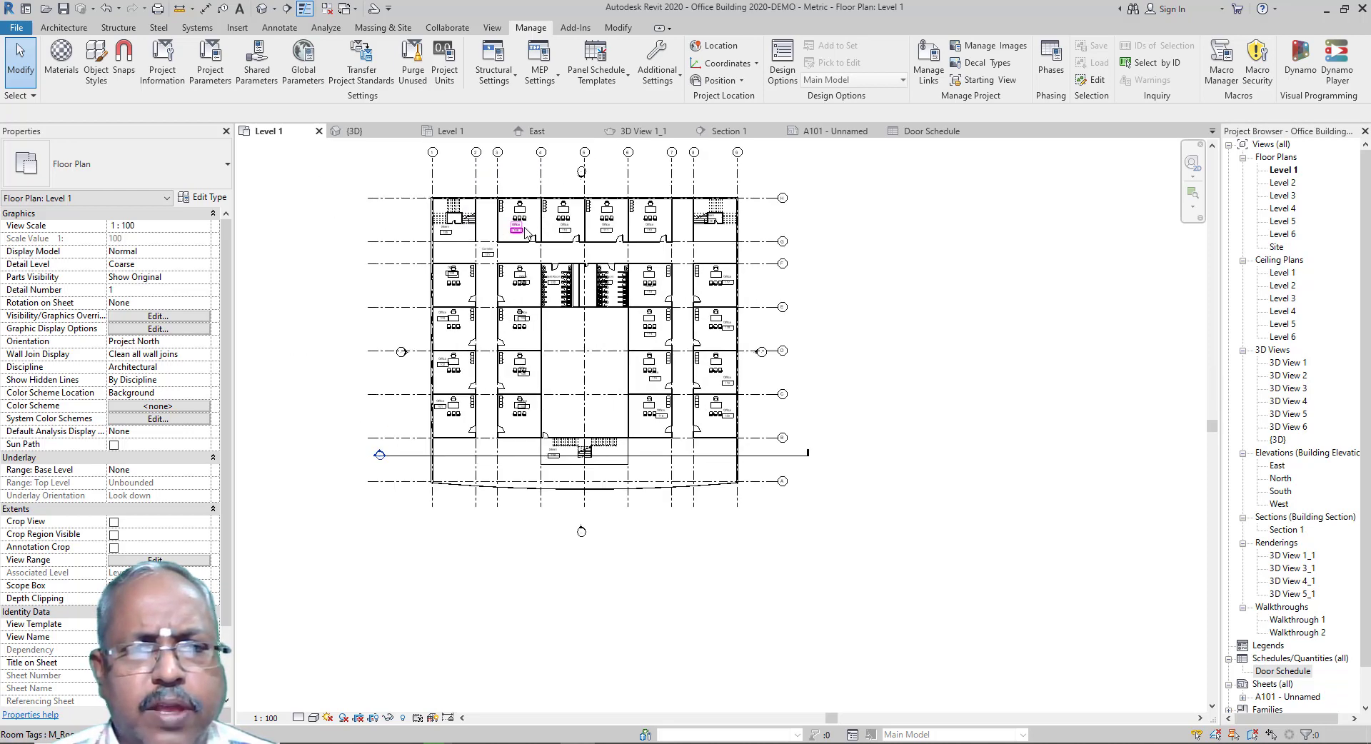
{"action": "scroll", "coordinate": [526, 233], "scroll_direction": "up", "scroll_amount": 1}
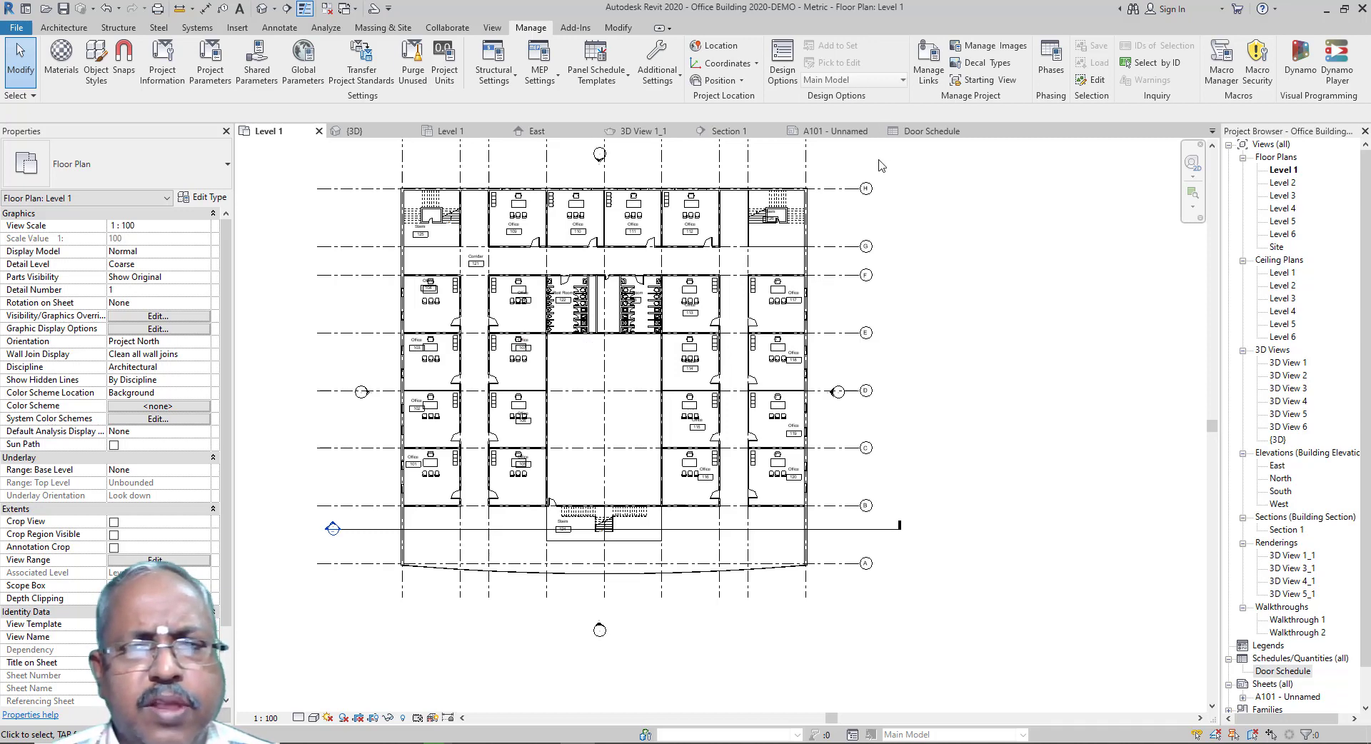
{"action": "scroll", "coordinate": [879, 165], "scroll_direction": "down", "scroll_amount": 2}
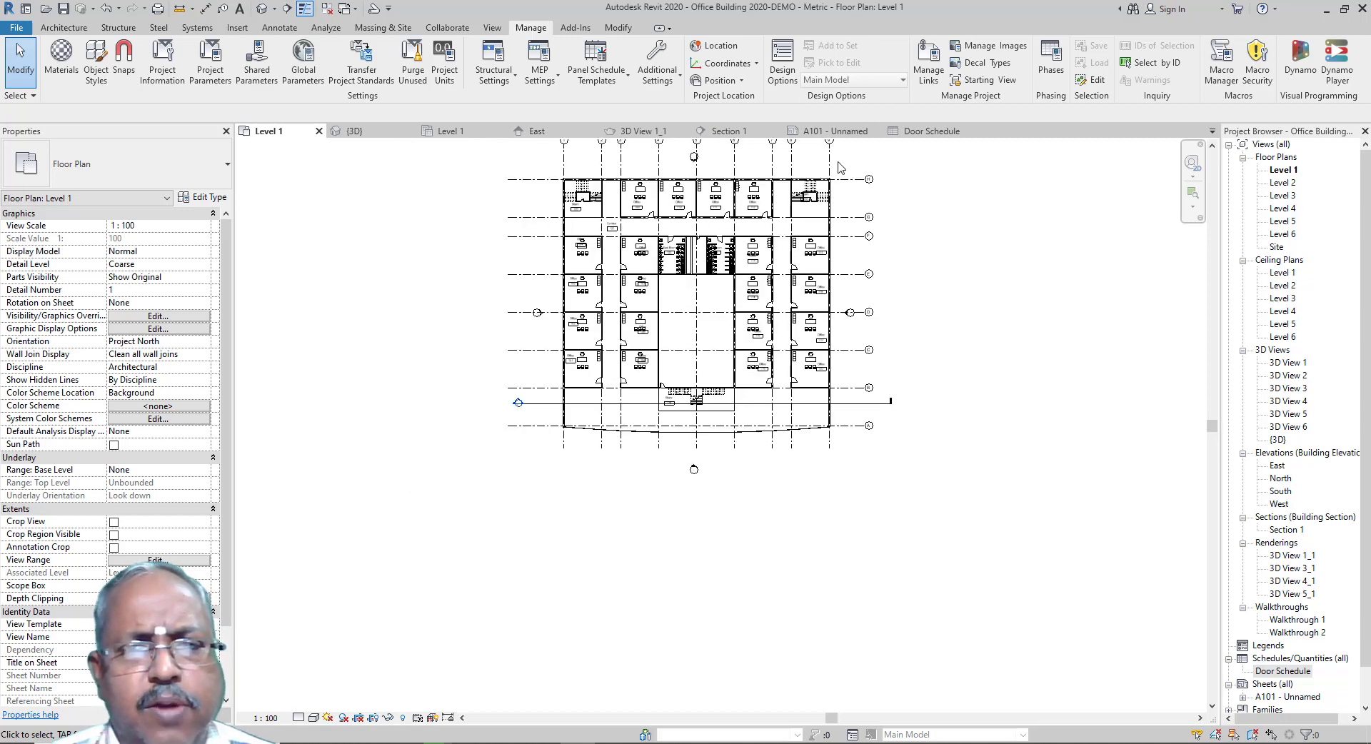
{"action": "scroll", "coordinate": [541, 302], "scroll_direction": "down", "scroll_amount": 1}
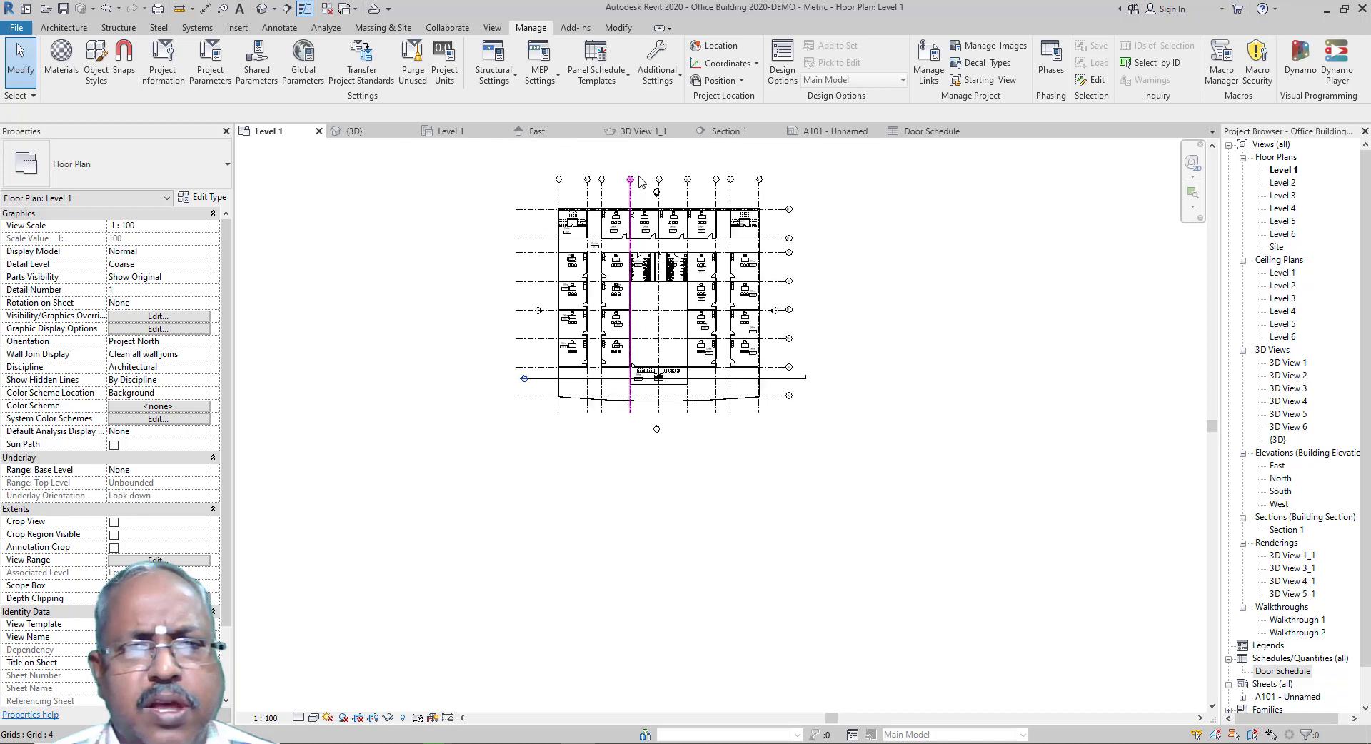
{"action": "scroll", "coordinate": [639, 183], "scroll_direction": "up", "scroll_amount": 1}
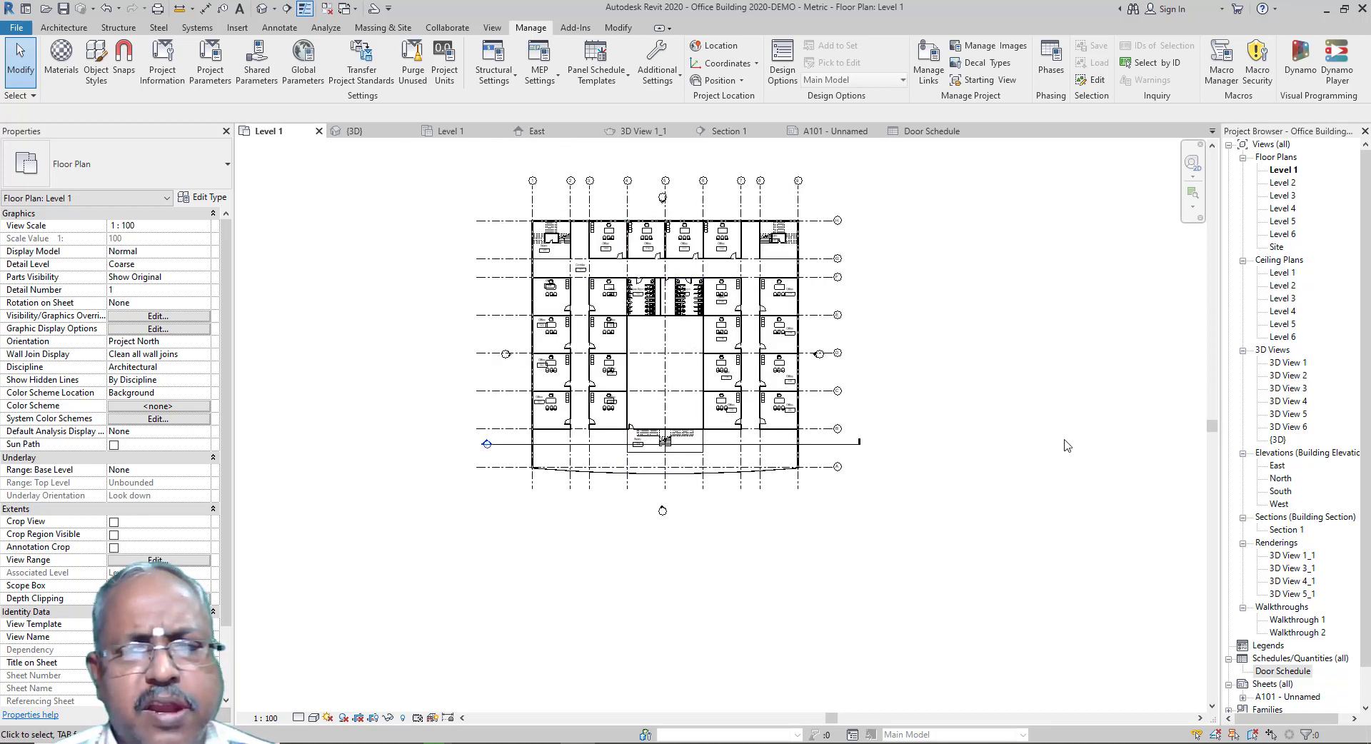
Step: Open renderings 3D View 1_1, 3_1, 4_1 and 5_1 in turn, then bring up the VLC walkthrough video
{"action": "double_click", "coordinate": [1285, 556]}
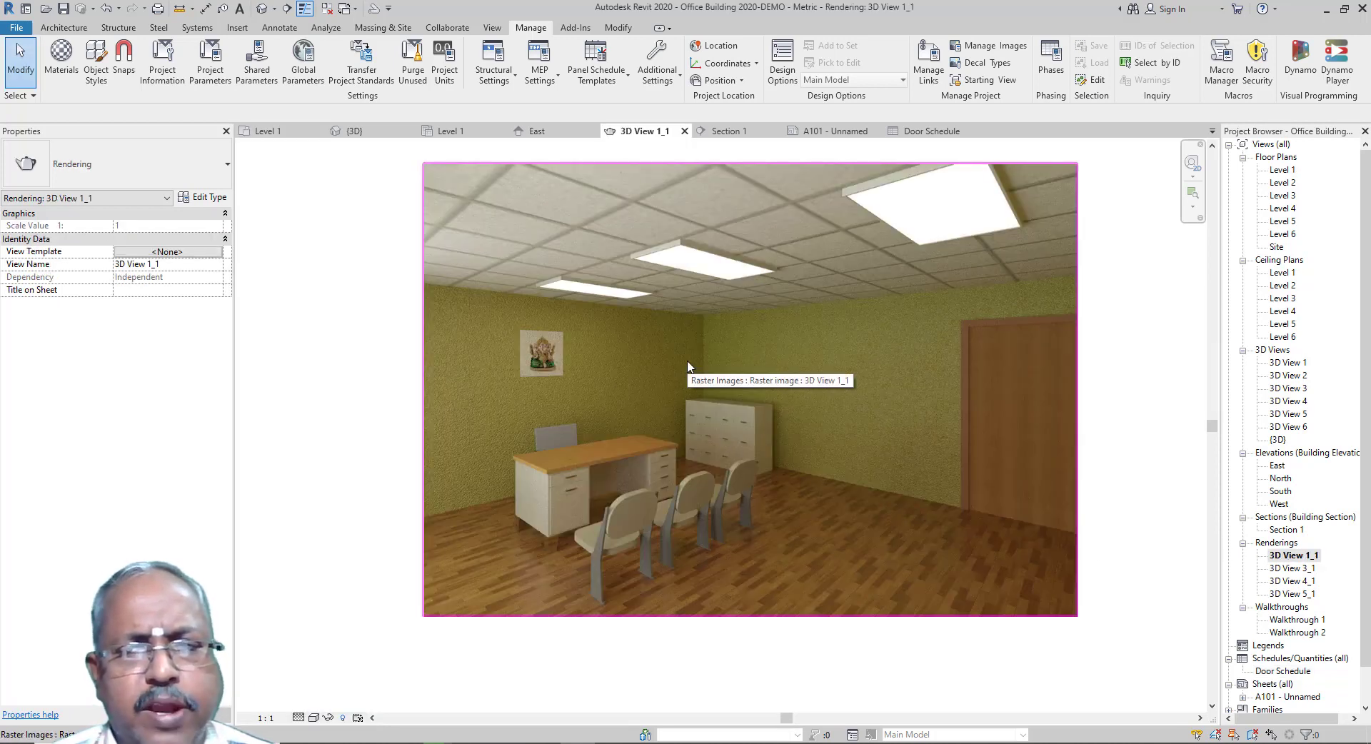
{"action": "double_click", "coordinate": [1285, 569]}
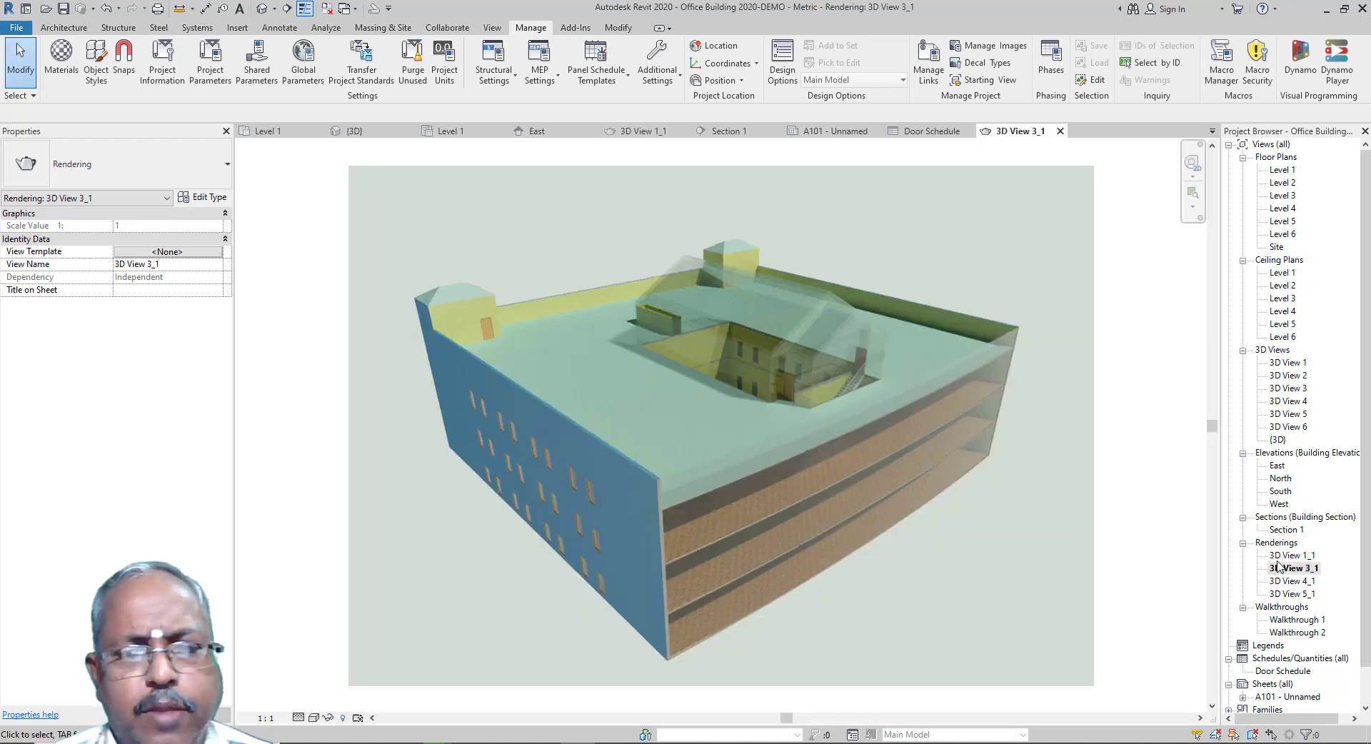
{"action": "double_click", "coordinate": [1285, 581]}
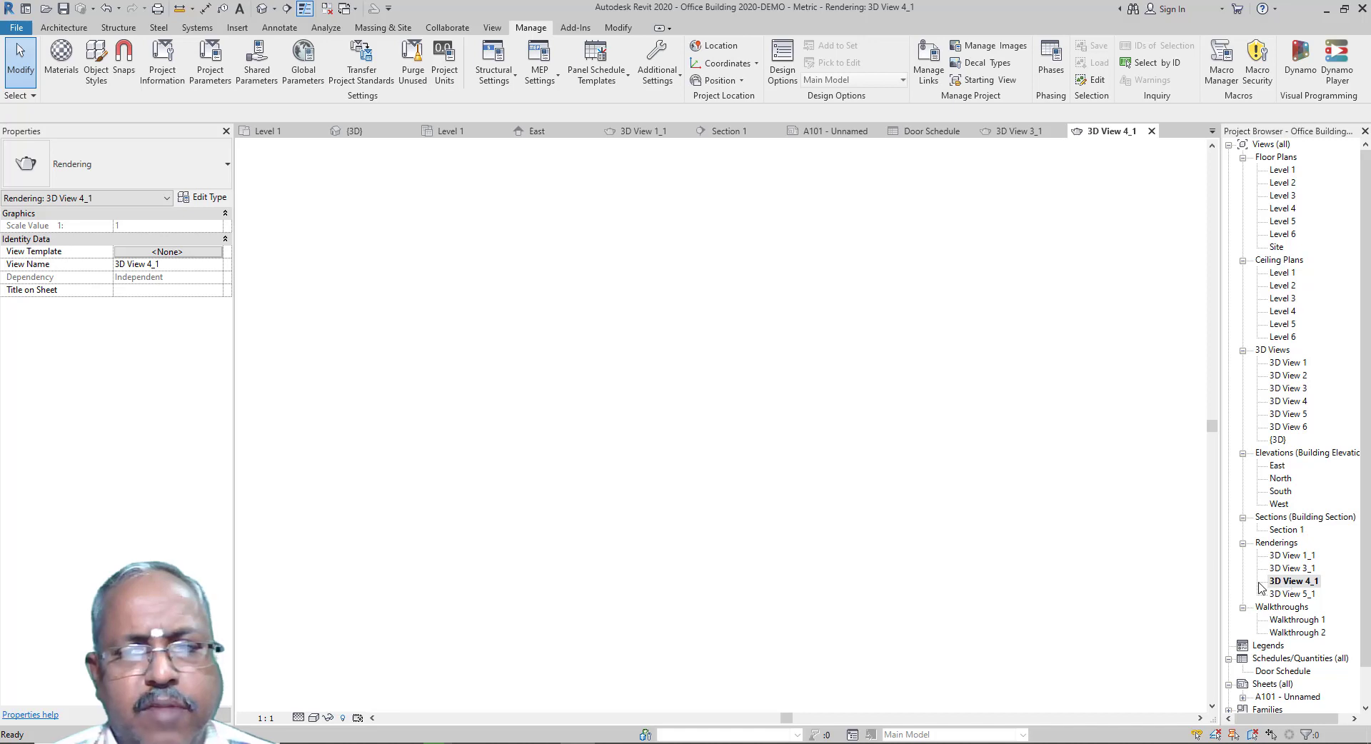
{"action": "double_click", "coordinate": [1293, 594]}
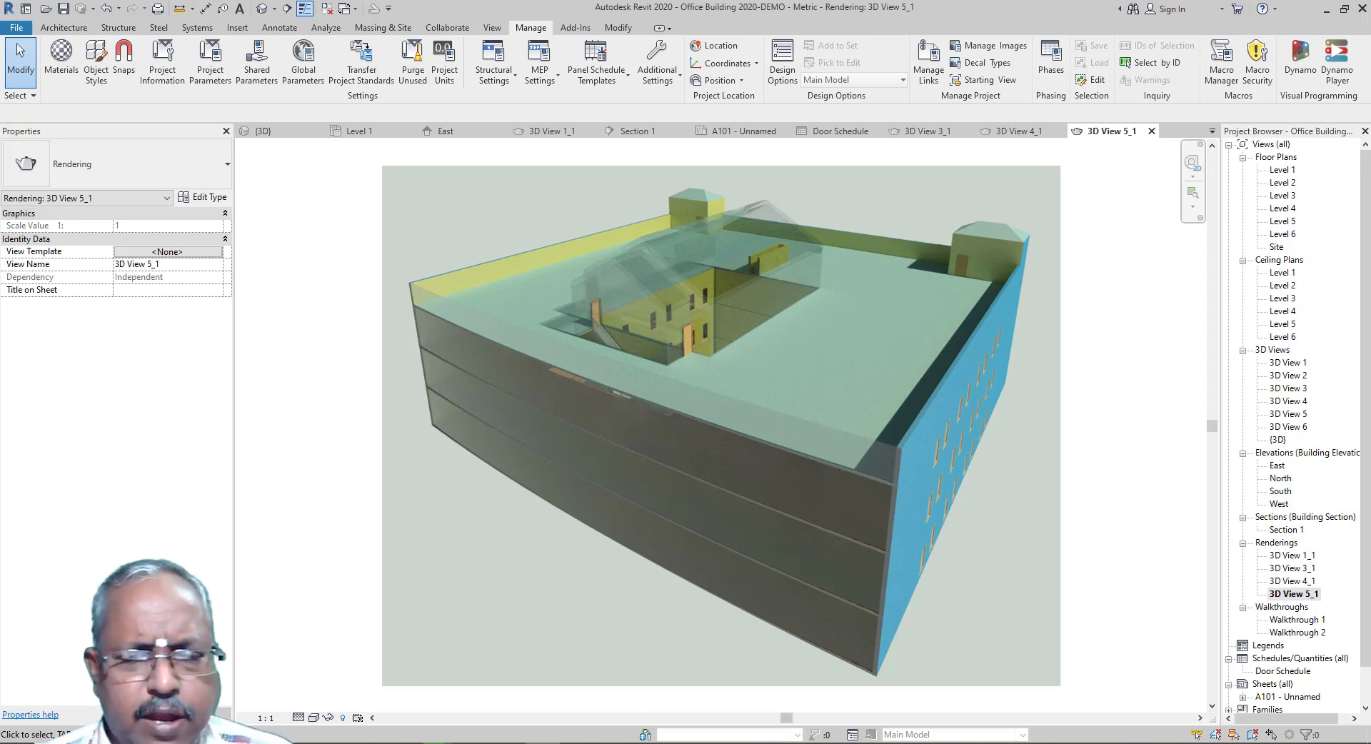
{"action": "left_click", "coordinate": [613, 682]}
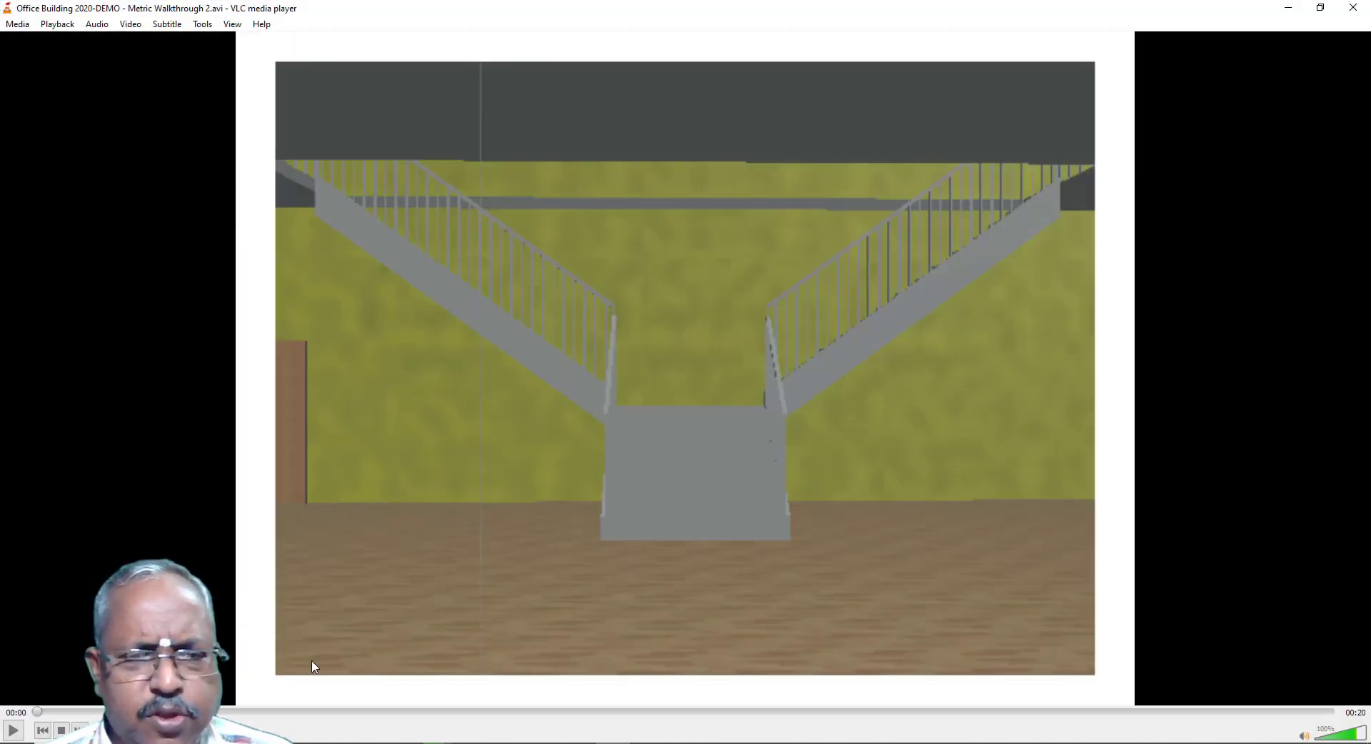
Step: Play the 20-second Walkthrough 2 video in VLC to the end, then return to Revit
{"action": "left_click", "coordinate": [12, 732]}
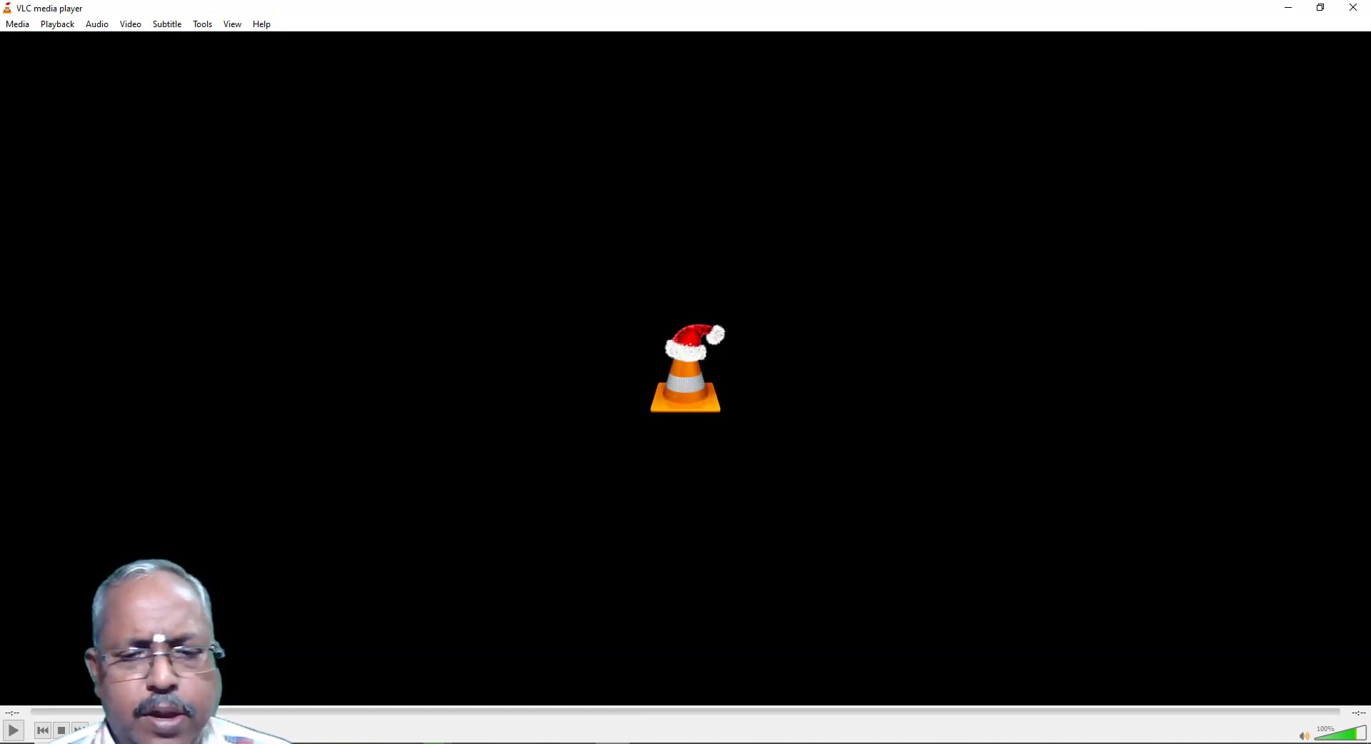
{"action": "key", "text": "alt+F4"}
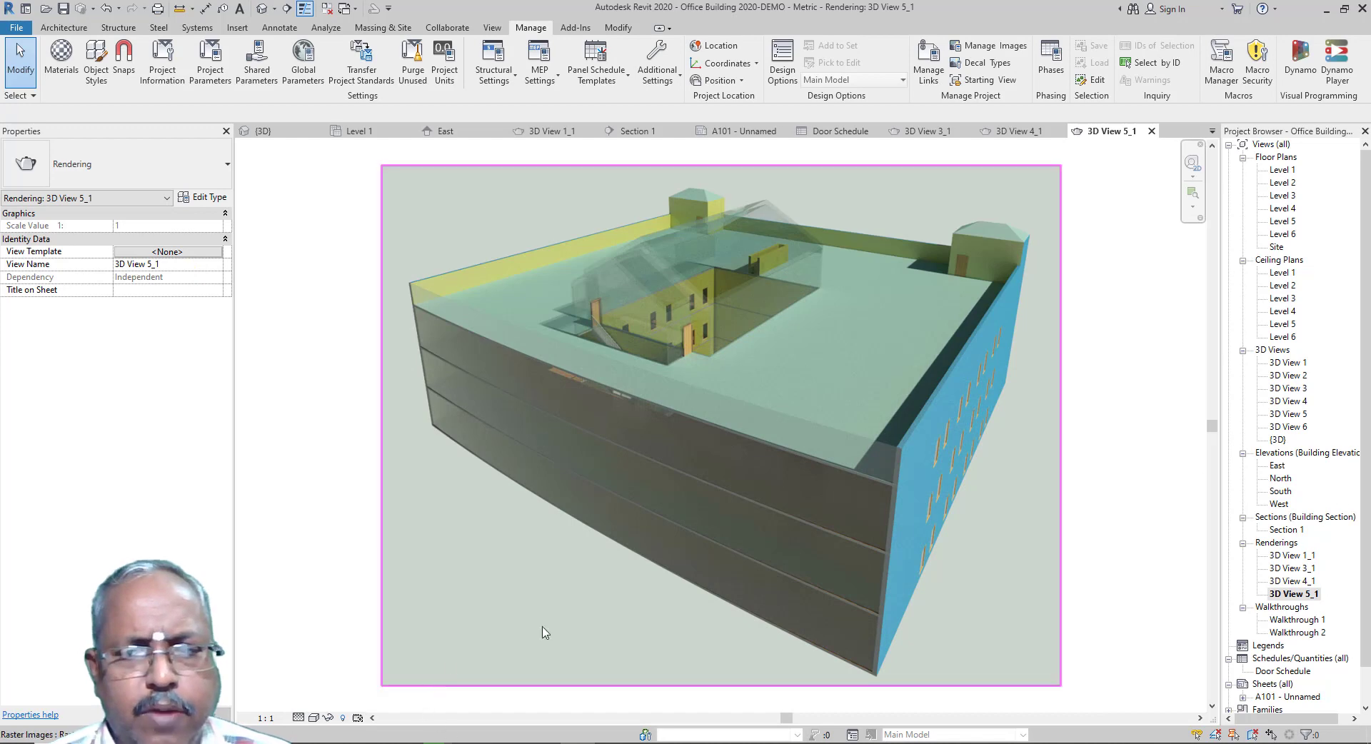
Step: Open sheet A101 - Unnamed from the Project Browser, then switch to the Level 1 ceiling plan
{"action": "left_click_drag", "start_coordinate": [1367, 528], "coordinate": [1368, 571]}
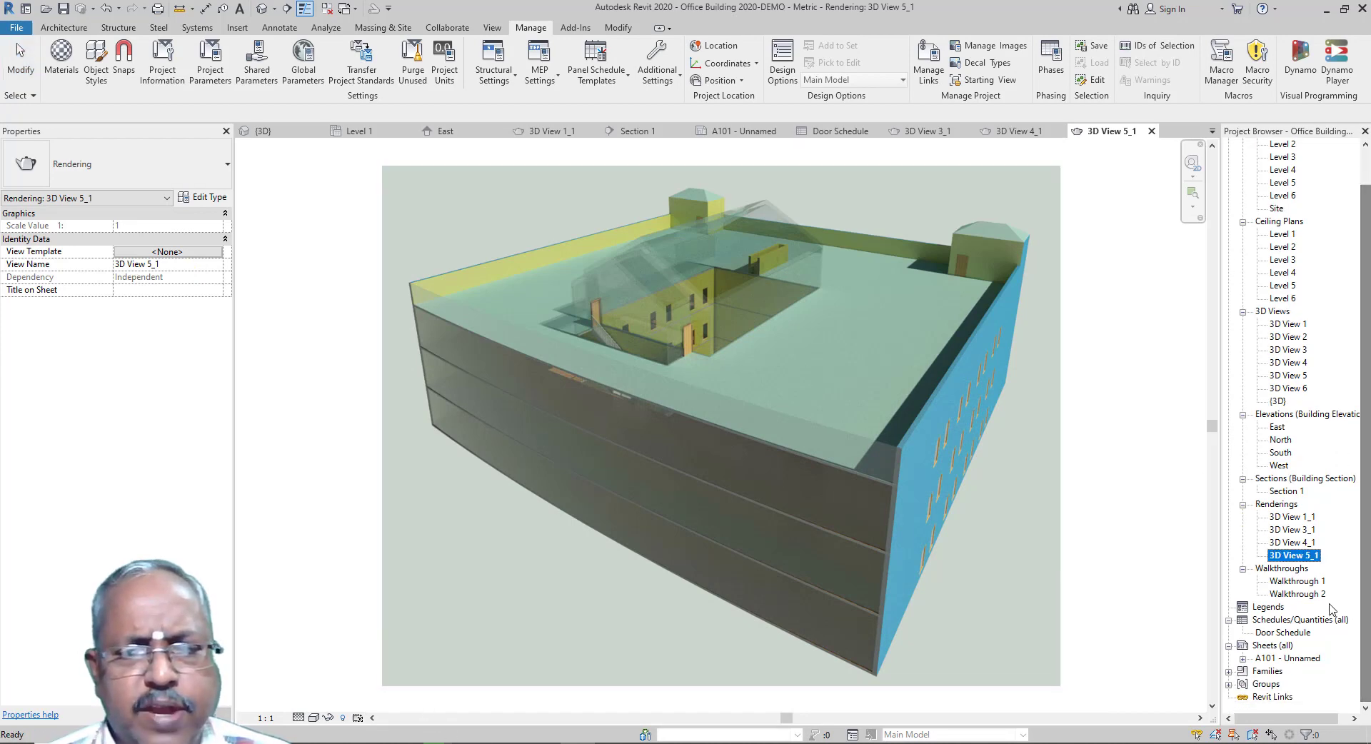
{"action": "double_click", "coordinate": [1290, 658]}
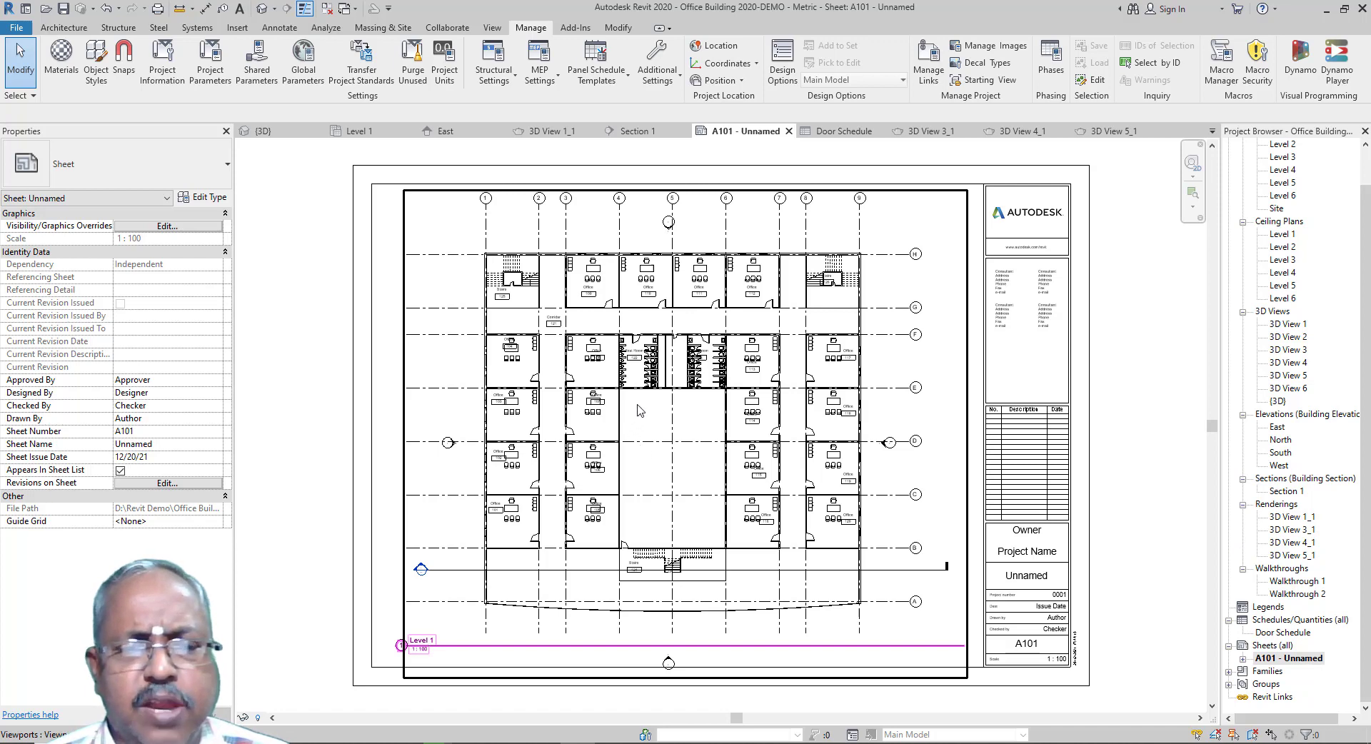
{"action": "left_click", "coordinate": [368, 131]}
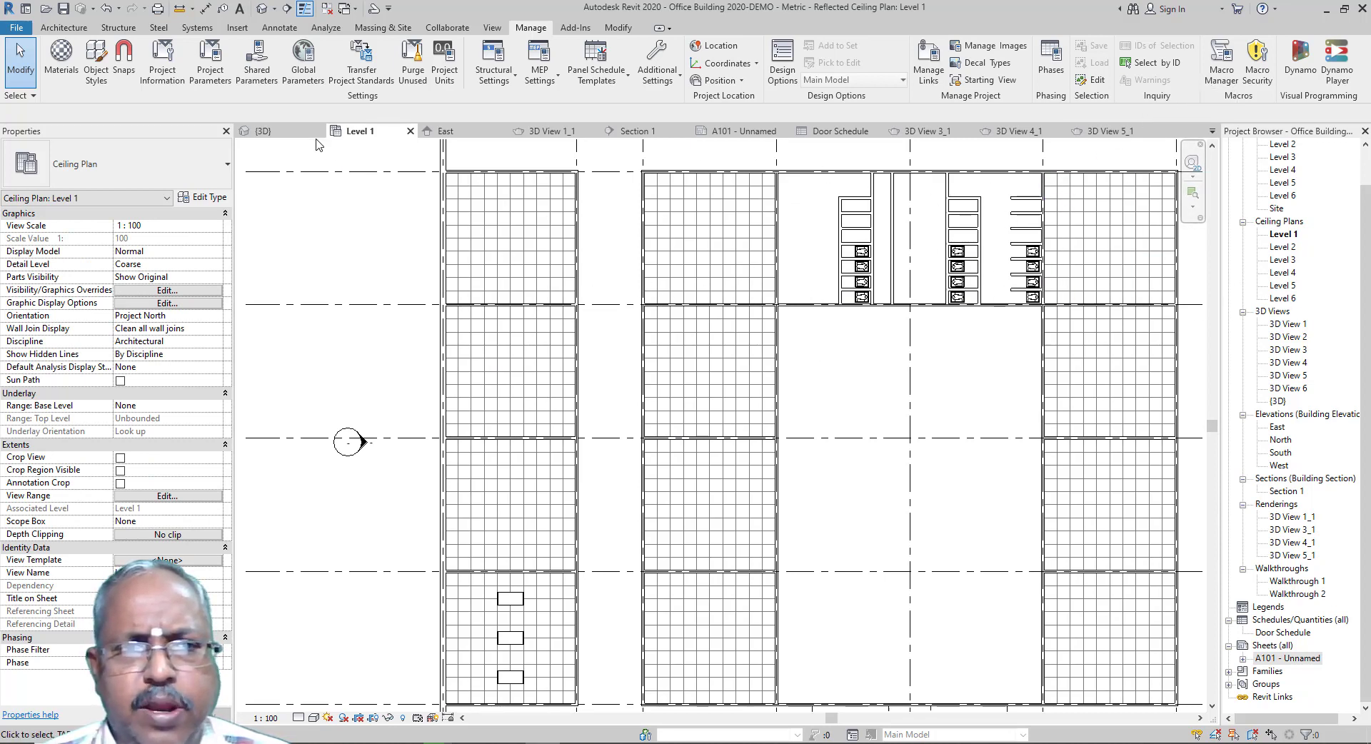
Step: Switch to the {3D} view and zoom so the whole office building fits on screen
{"action": "left_click", "coordinate": [307, 132]}
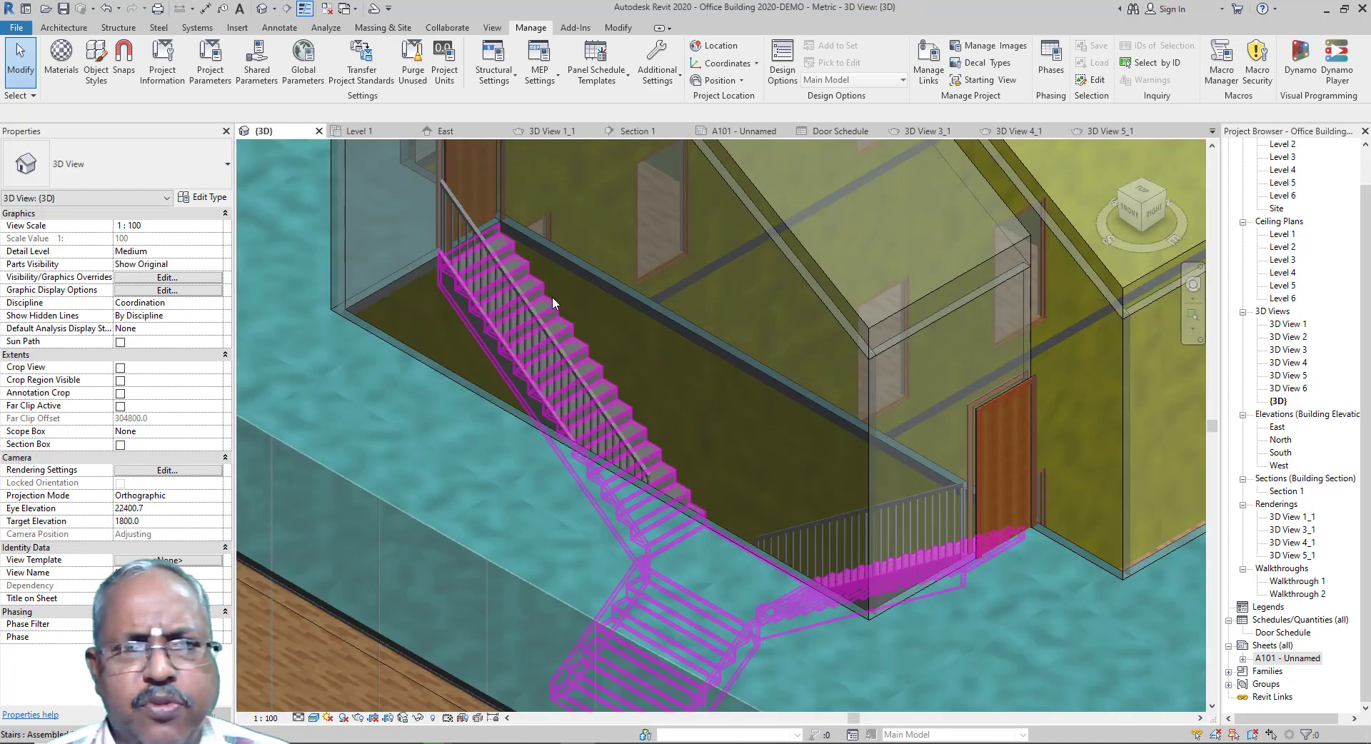
{"action": "scroll", "coordinate": [551, 297], "scroll_direction": "down", "scroll_amount": 3}
{"action": "scroll", "coordinate": [551, 298], "scroll_direction": "down", "scroll_amount": 1}
{"action": "scroll", "coordinate": [552, 302], "scroll_direction": "down", "scroll_amount": 2}
{"action": "scroll", "coordinate": [551, 306], "scroll_direction": "down", "scroll_amount": 1}
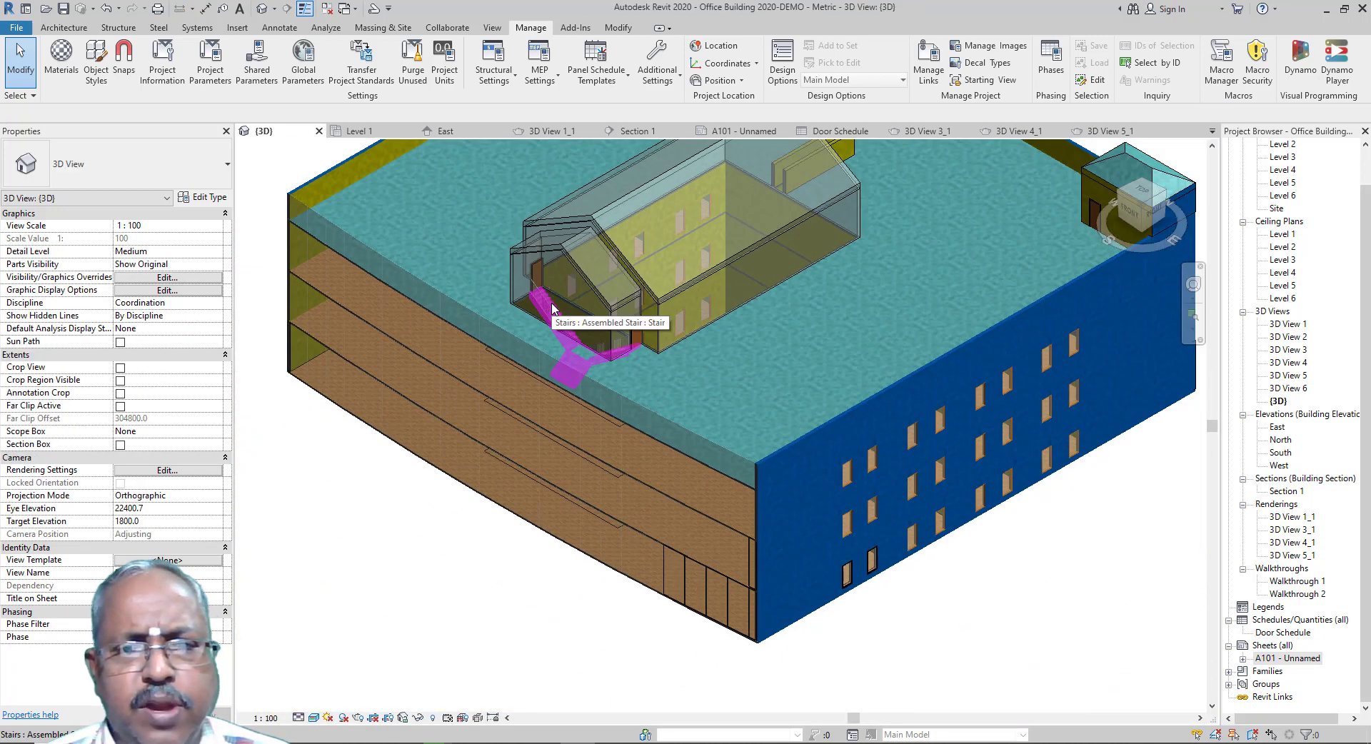
{"action": "scroll", "coordinate": [552, 307], "scroll_direction": "down", "scroll_amount": 2}
{"action": "scroll", "coordinate": [551, 309], "scroll_direction": "down", "scroll_amount": 3}
{"action": "scroll", "coordinate": [527, 235], "scroll_direction": "up", "scroll_amount": 2}
{"action": "scroll", "coordinate": [523, 232], "scroll_direction": "up", "scroll_amount": 1}
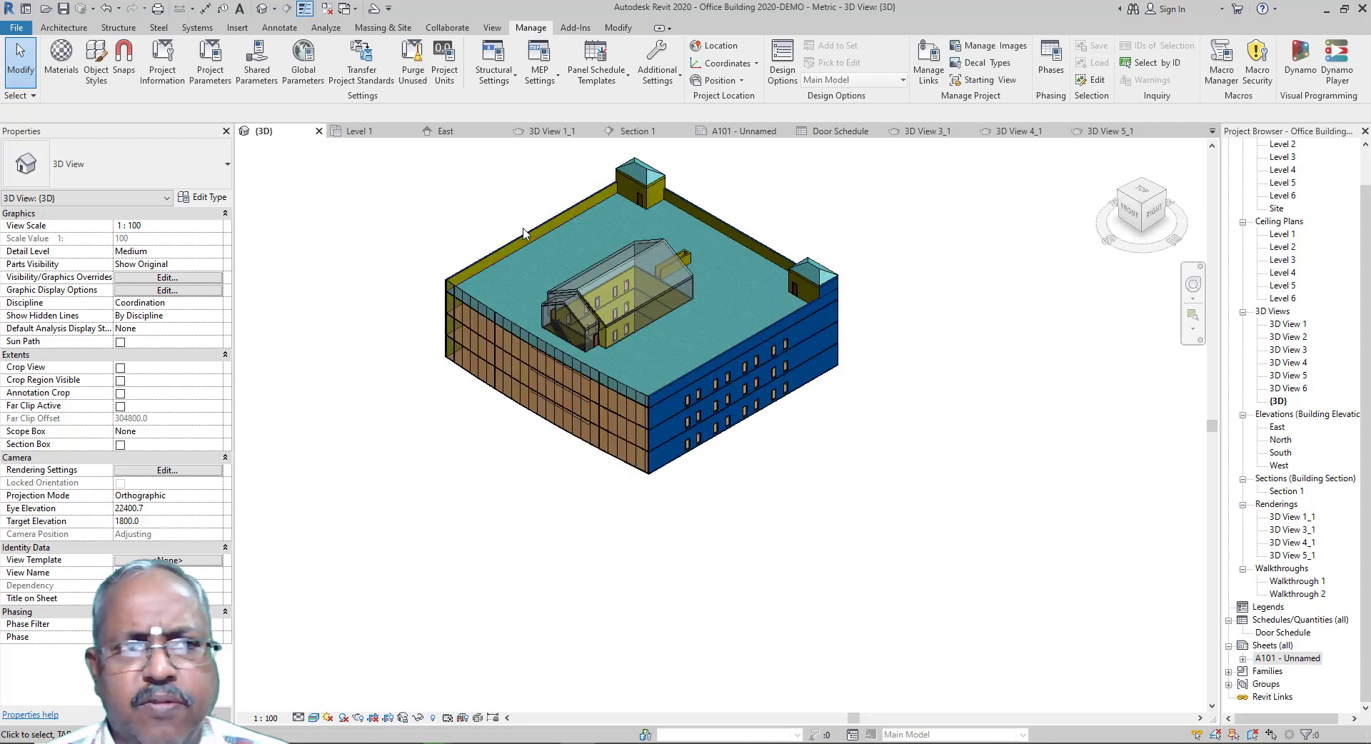
{"action": "scroll", "coordinate": [524, 232], "scroll_direction": "up", "scroll_amount": 2}
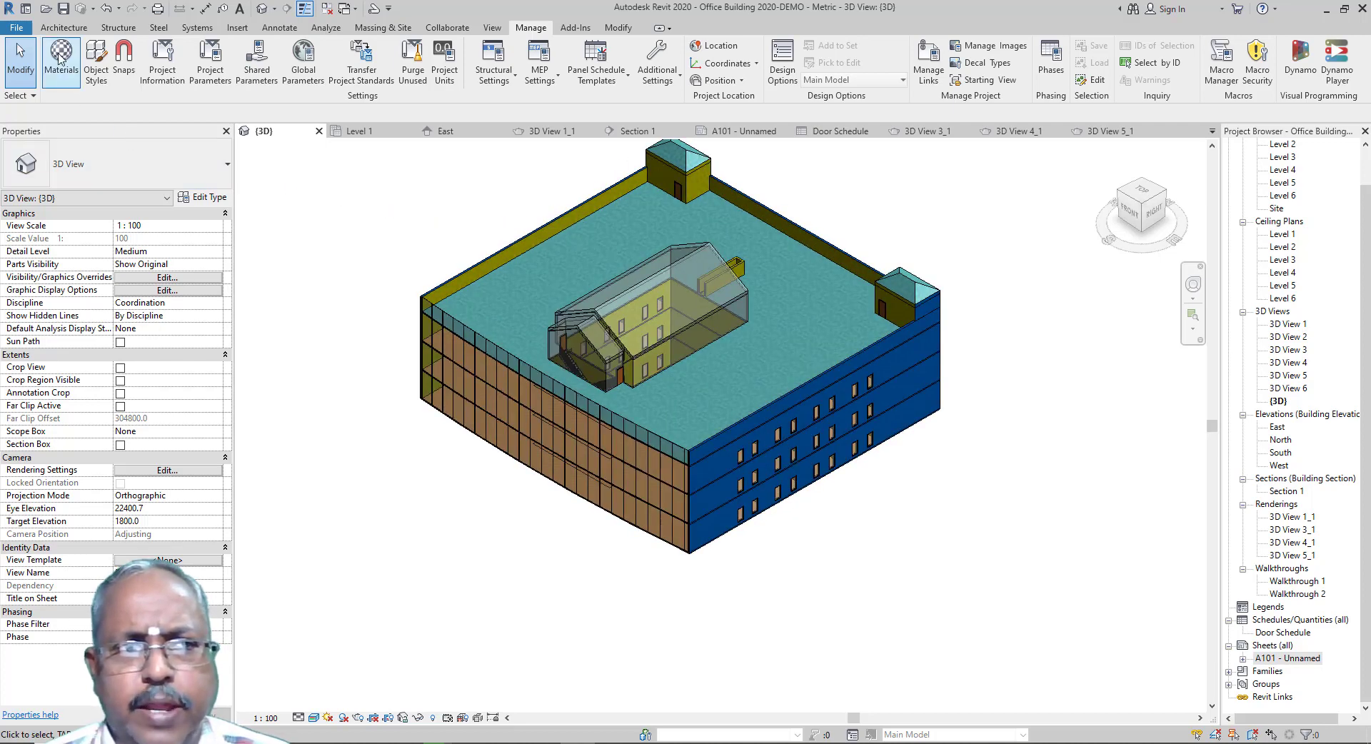
{"action": "left_click", "coordinate": [61, 28]}
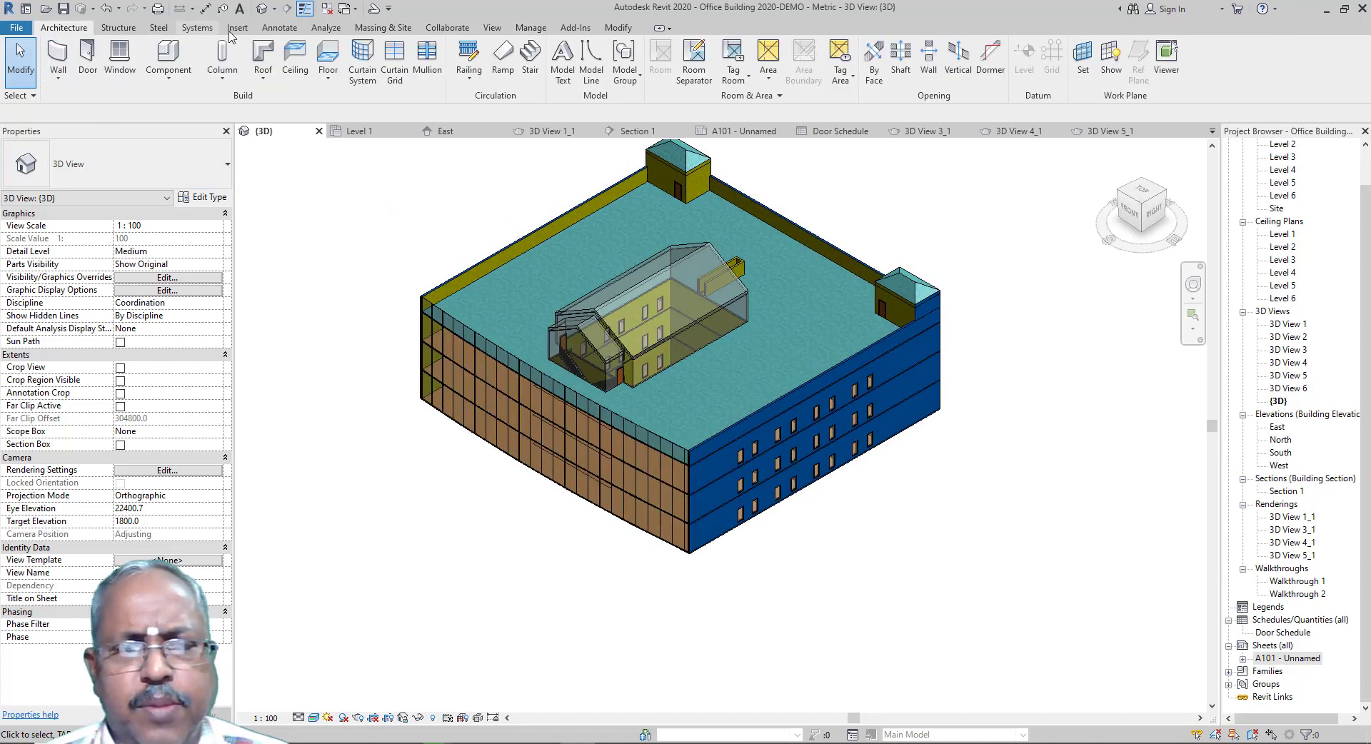